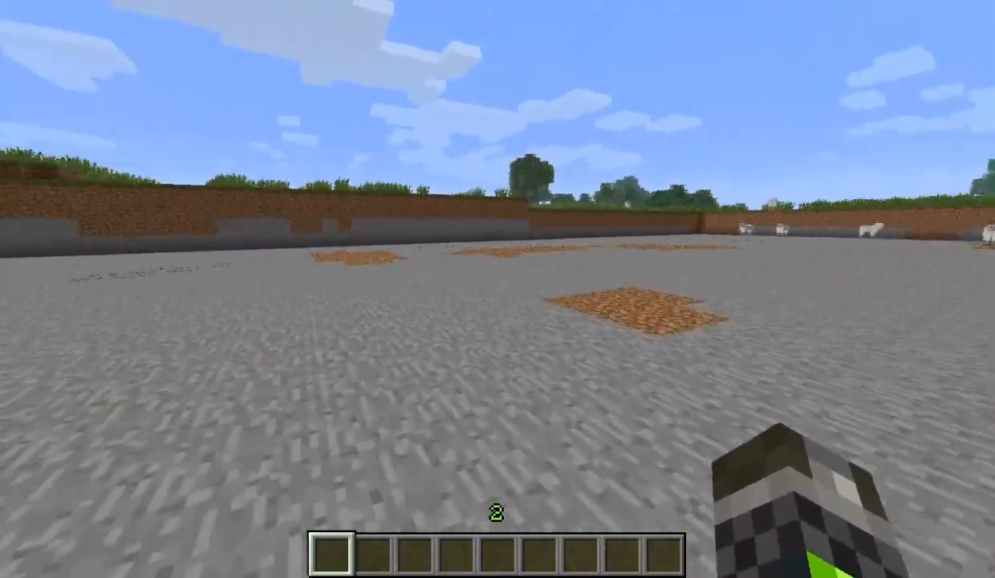
- Fly above the large excavated pit and survey its stone floor, edges and the surrounding terrain
key("space")
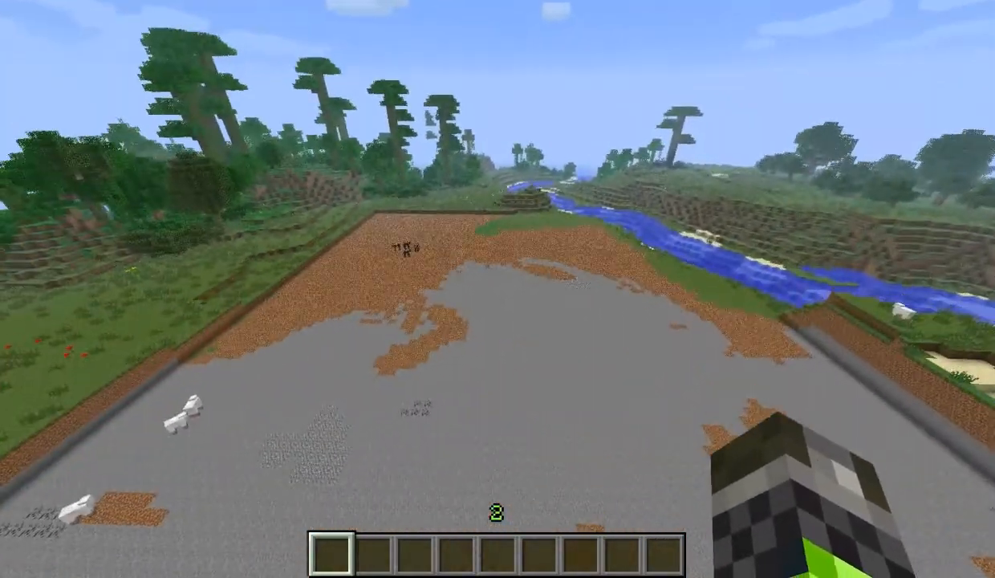
key("space")
key("a")
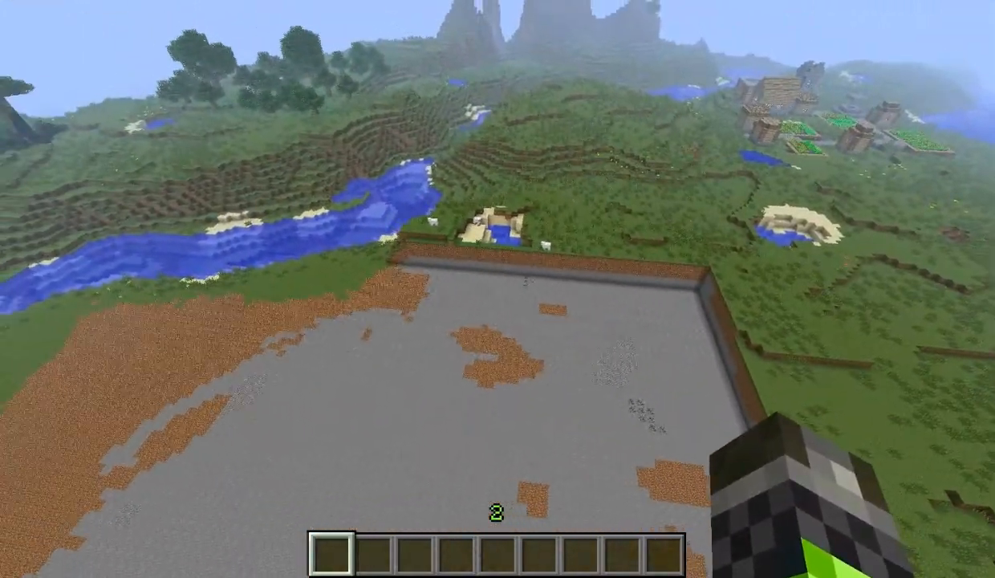
key("a")
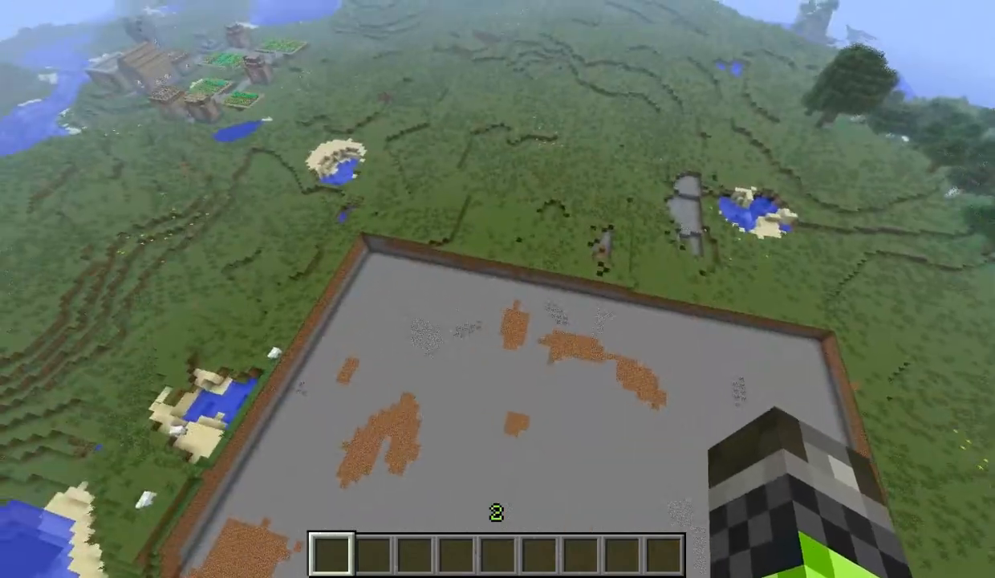
key("d")
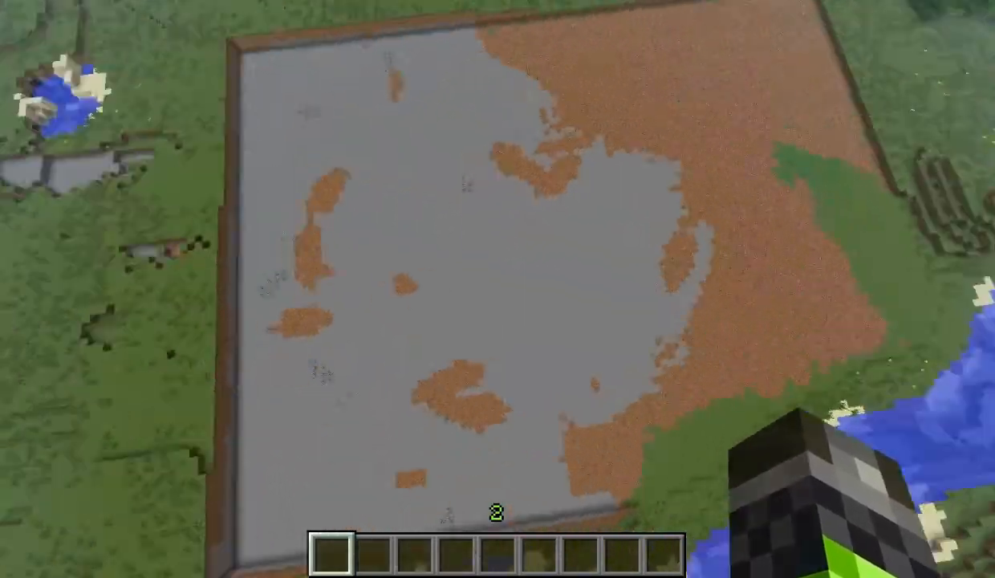
key("d")
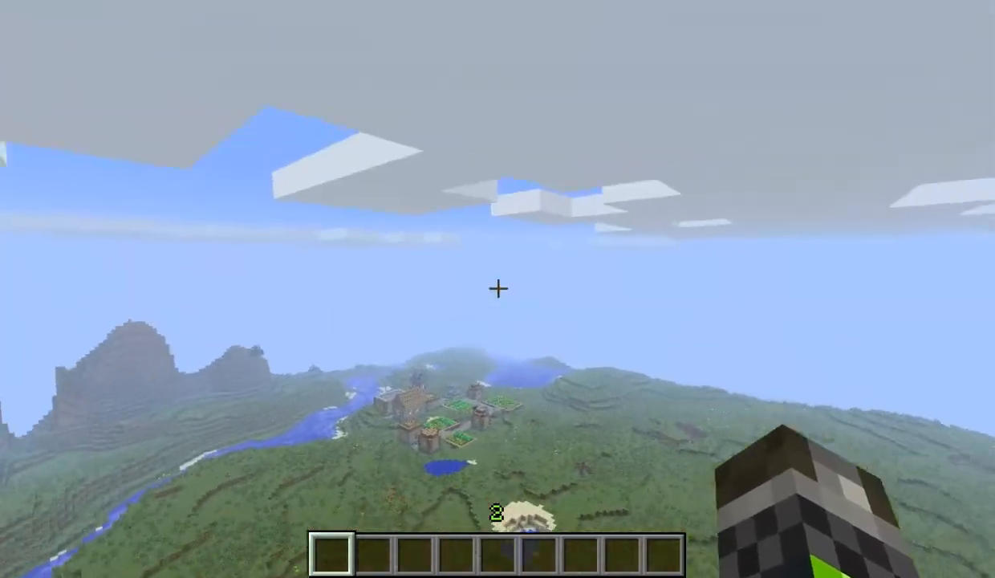
left_click(498, 289)
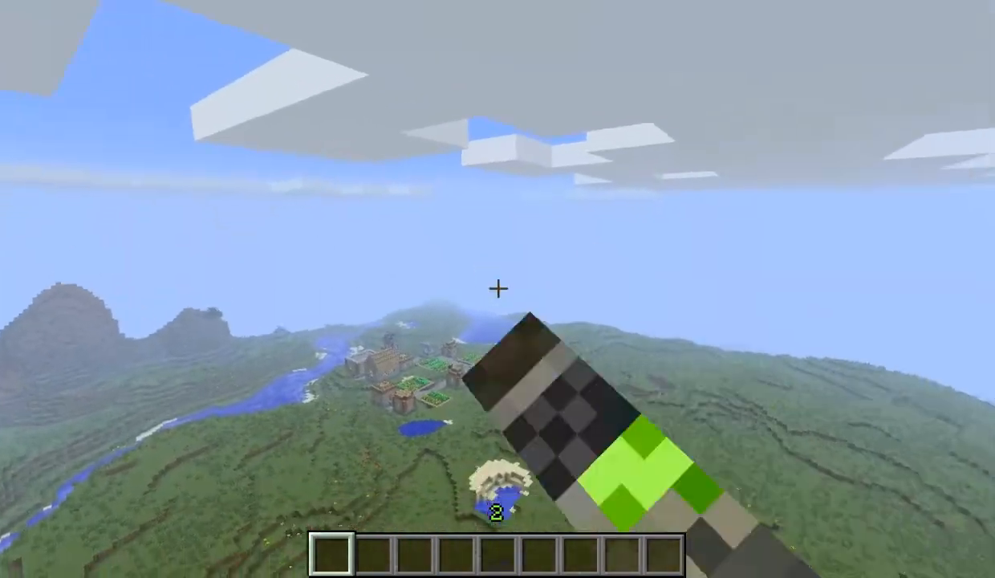
left_click(497, 288)
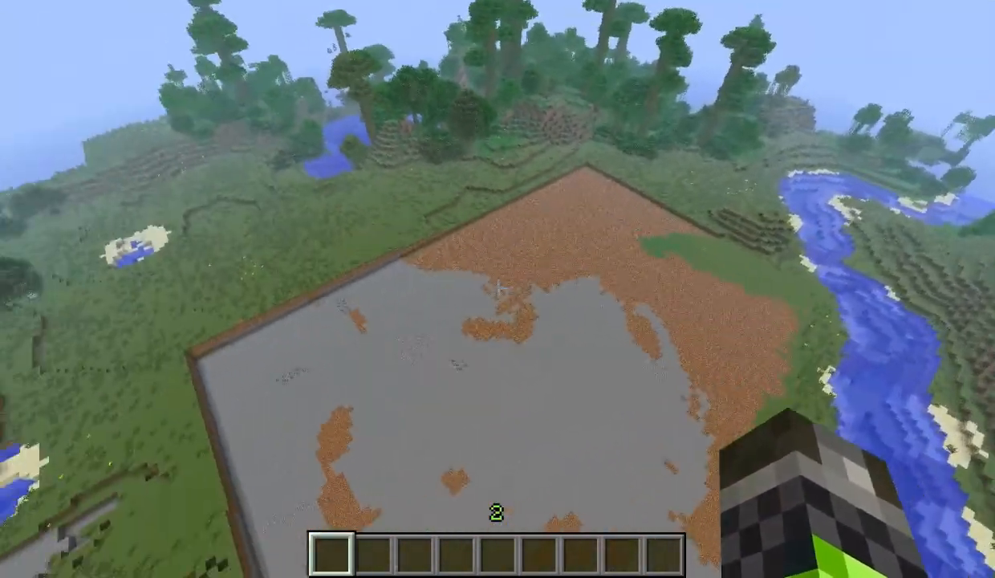
- Open the game's video settings and return to the world
key("Escape")
left_click(474, 325)
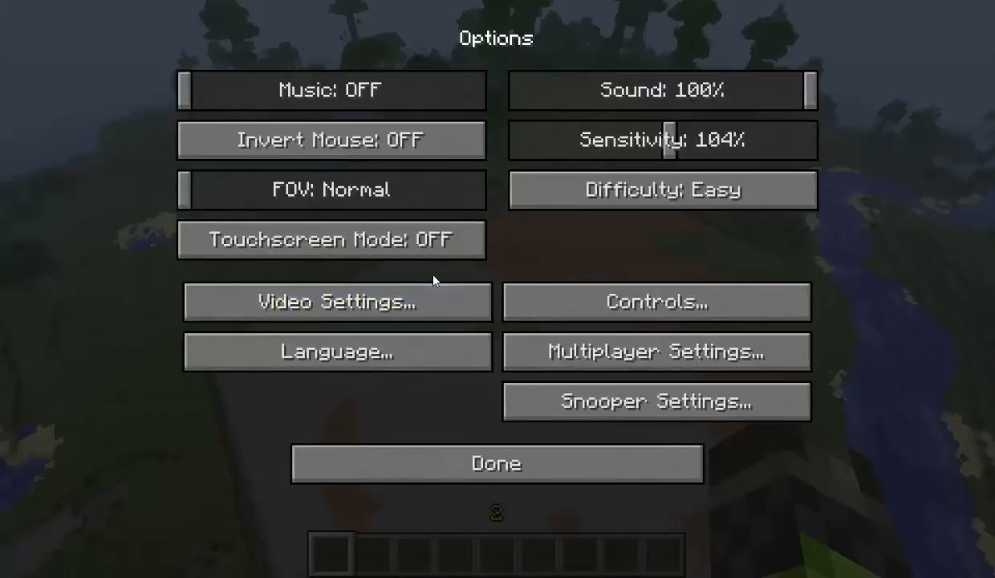
left_click(437, 295)
key("Escape")
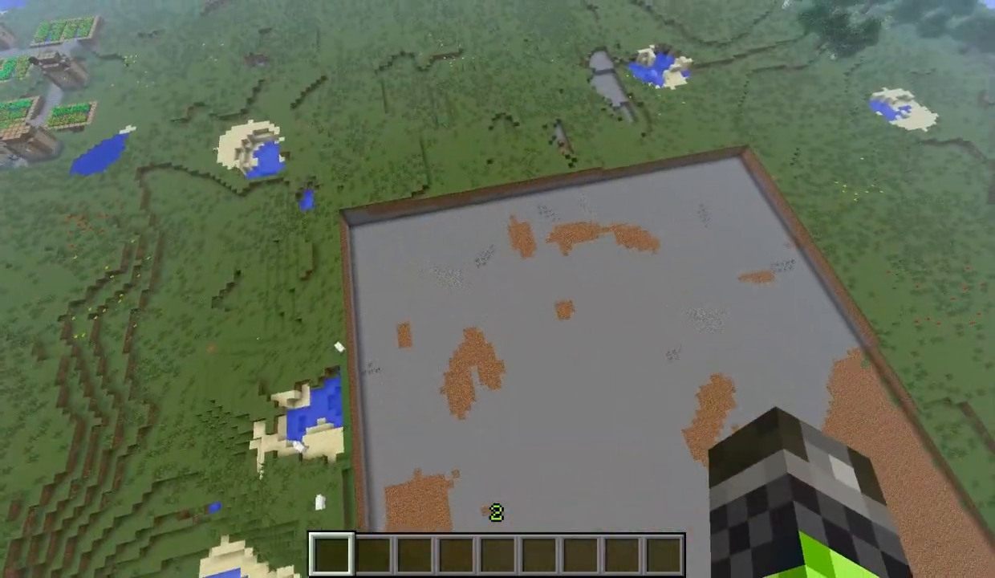
- Put Oak Wood Planks from the building blocks into the first hotbar slot
key("e")
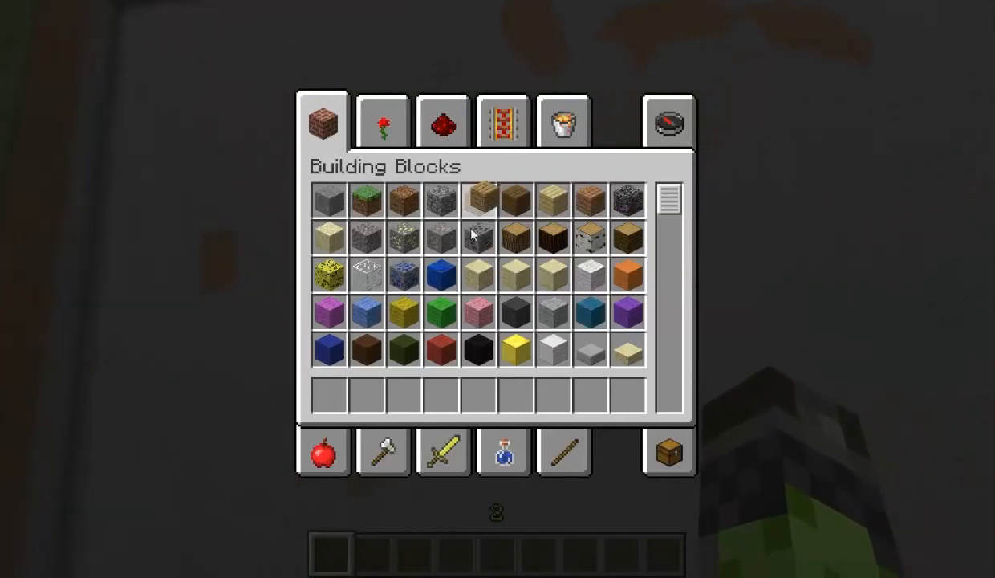
left_click(345, 391)
key("e")
- Lay the first adjoining rows of oak wood planks on the floor of the pit
right_click(497, 289)
key("s")
right_click(498, 289)
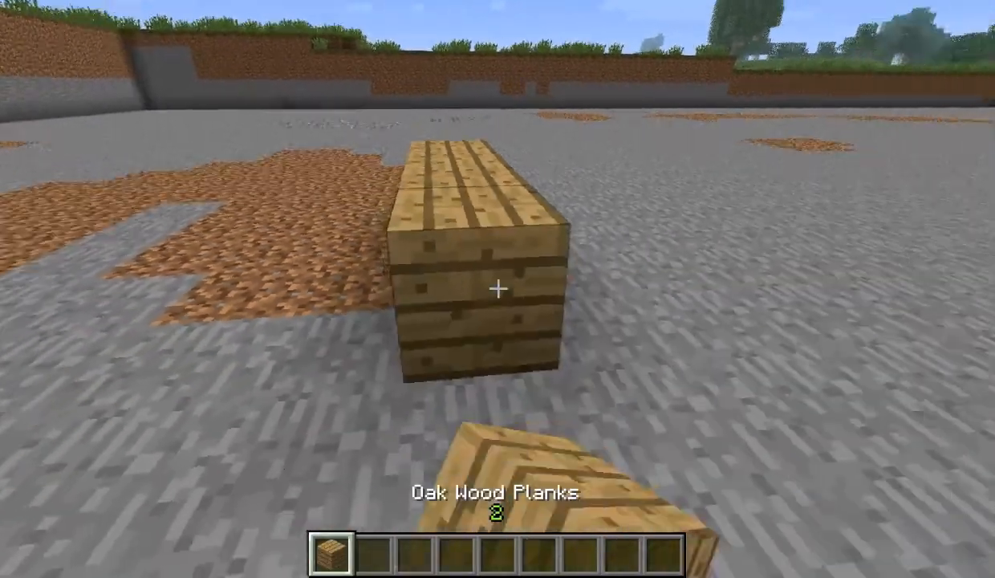
right_click(498, 289)
right_click(498, 289)
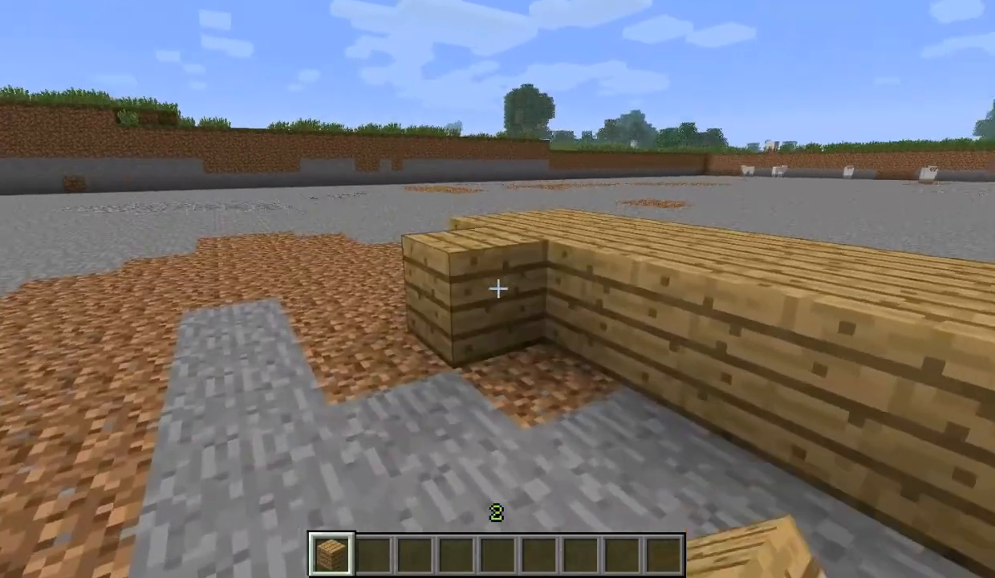
right_click(498, 289)
key("w")
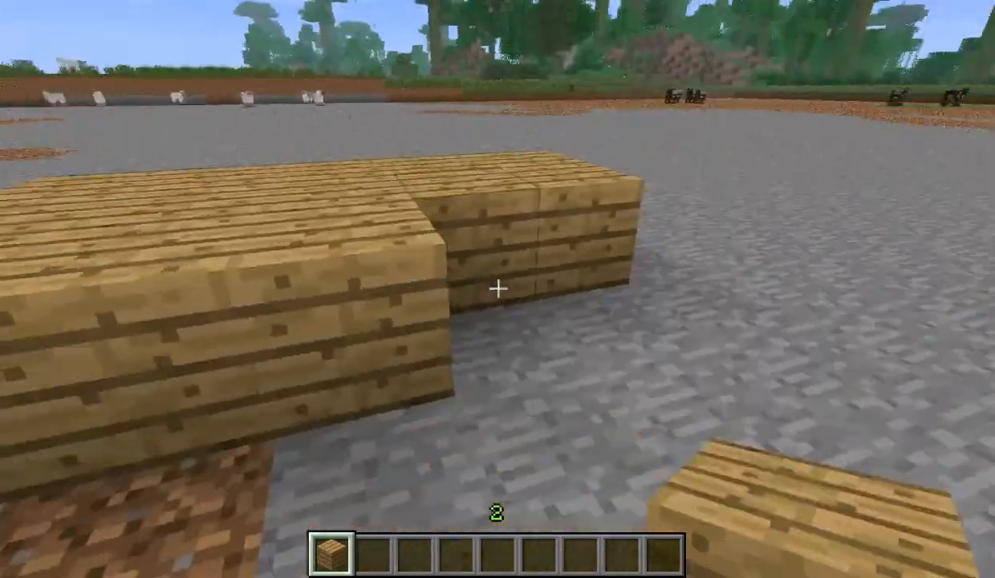
- Widen the oak plank platform by adding further rows of blocks along its open side, across the dirt patch
key("s")
right_click(498, 289)
right_click(497, 288)
right_click(497, 288)
right_click(498, 289)
right_click(497, 289)
right_click(498, 288)
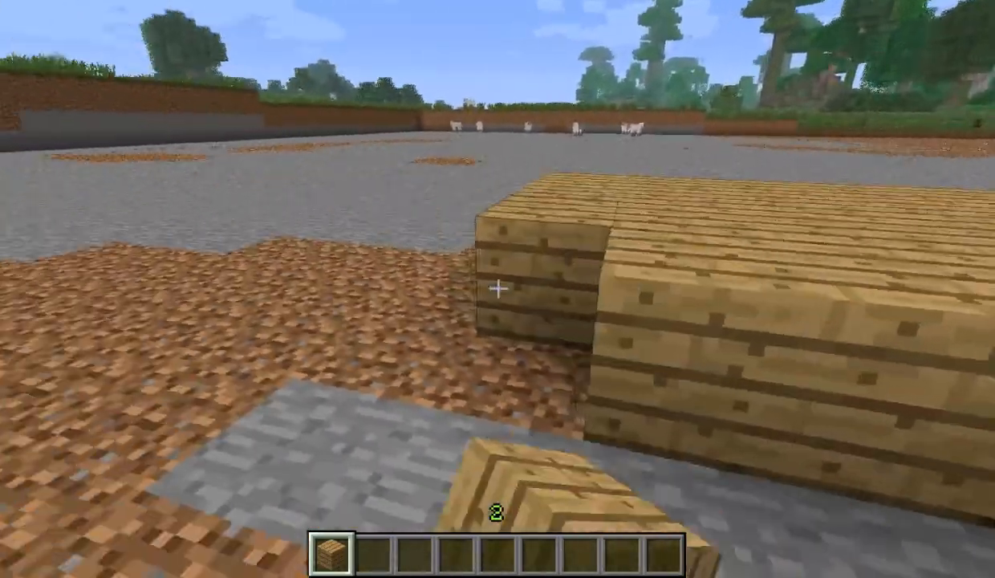
key("a")
right_click(497, 289)
key("d")
right_click(498, 289)
right_click(498, 289)
right_click(497, 289)
right_click(498, 289)
right_click(498, 289)
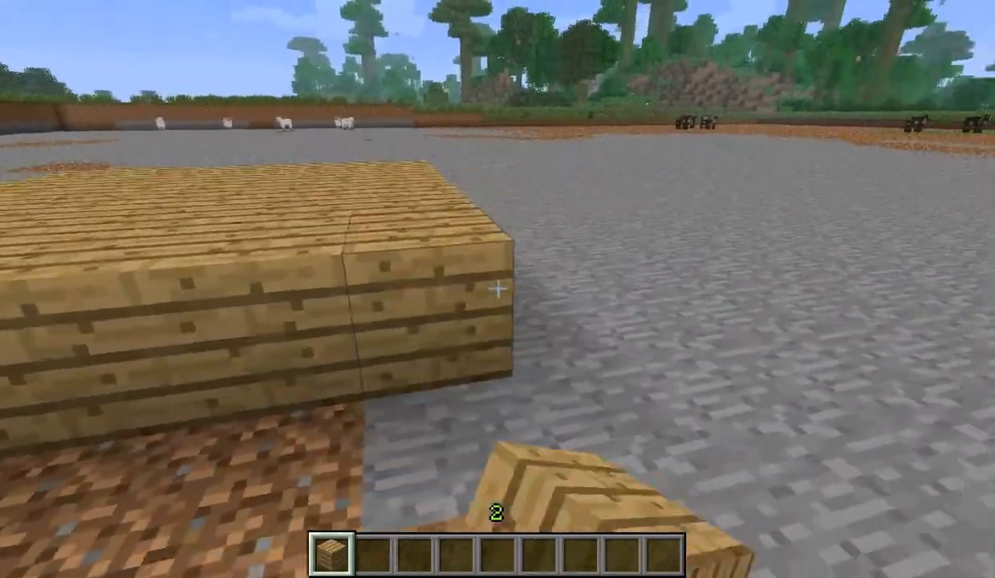
right_click(498, 289)
key("a")
right_click(497, 289)
right_click(498, 288)
right_click(497, 289)
right_click(498, 289)
right_click(498, 289)
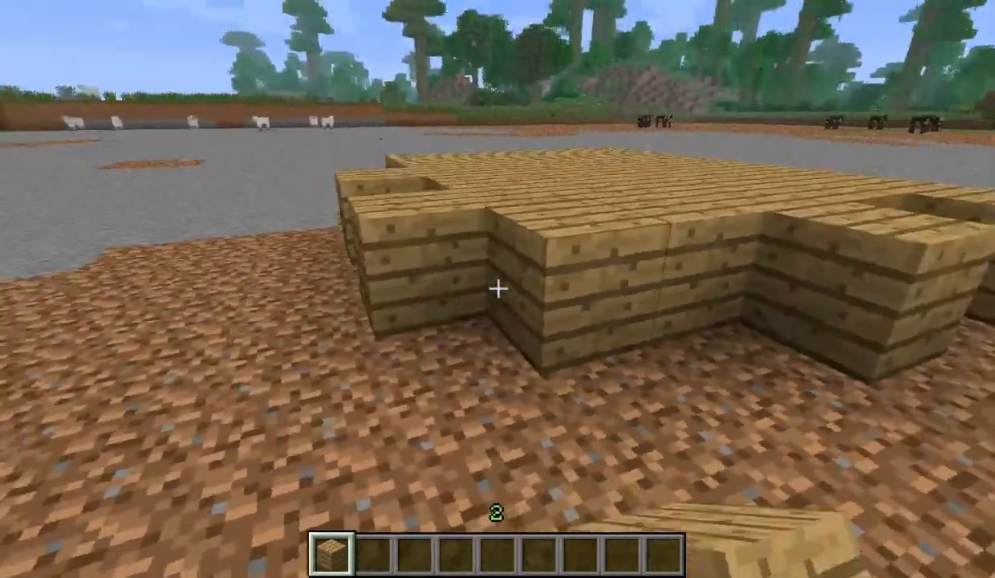
right_click(497, 288)
right_click(497, 288)
key("d")
right_click(498, 289)
right_click(498, 289)
right_click(497, 289)
right_click(498, 289)
right_click(498, 289)
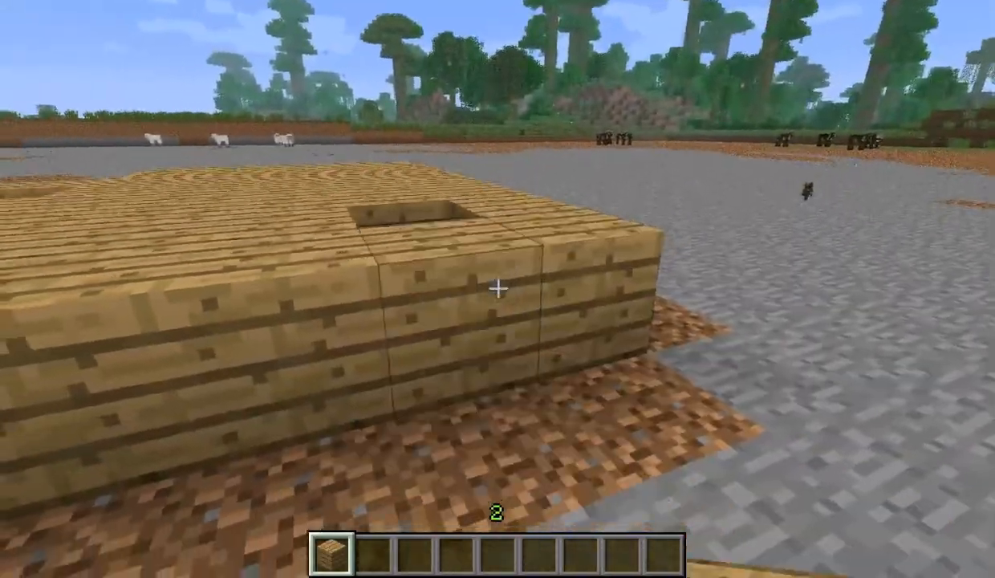
- Get onto the oak plank platform and fill its remaining gaps to make an even floor
key("a")
right_click(497, 289)
key("w")
key("space")
right_click(498, 289)
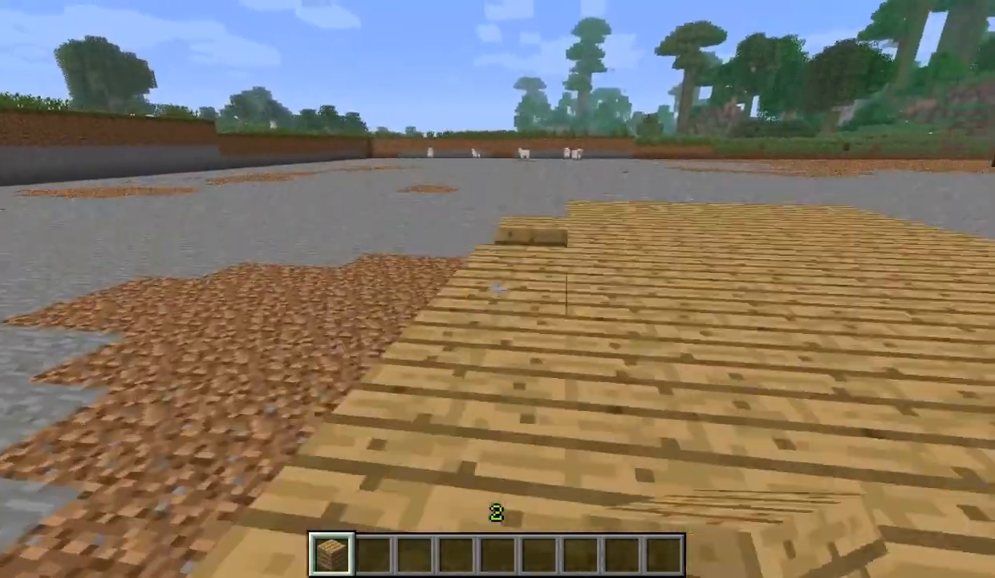
right_click(498, 288)
key("w")
right_click(498, 288)
right_click(497, 288)
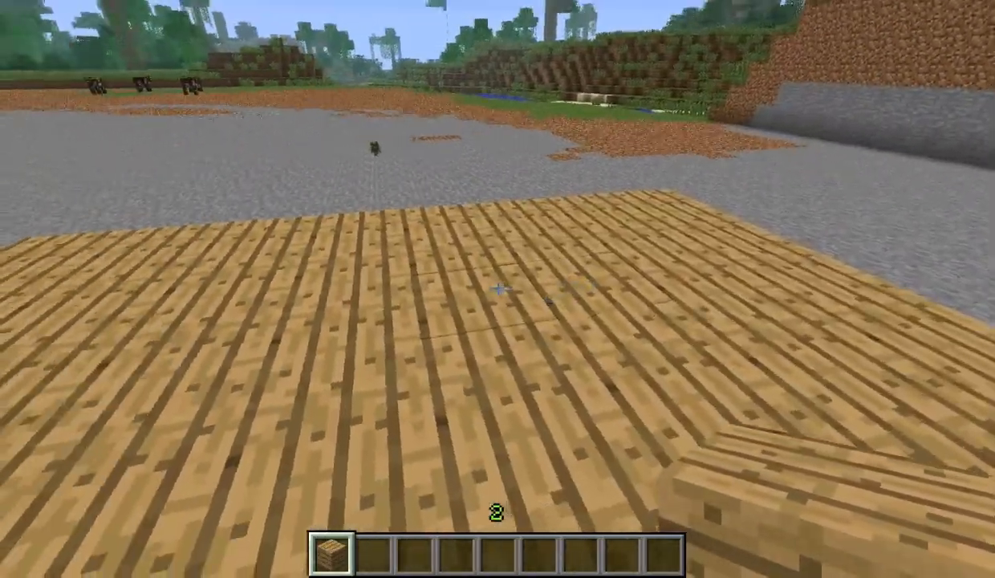
key("space")
key("space")
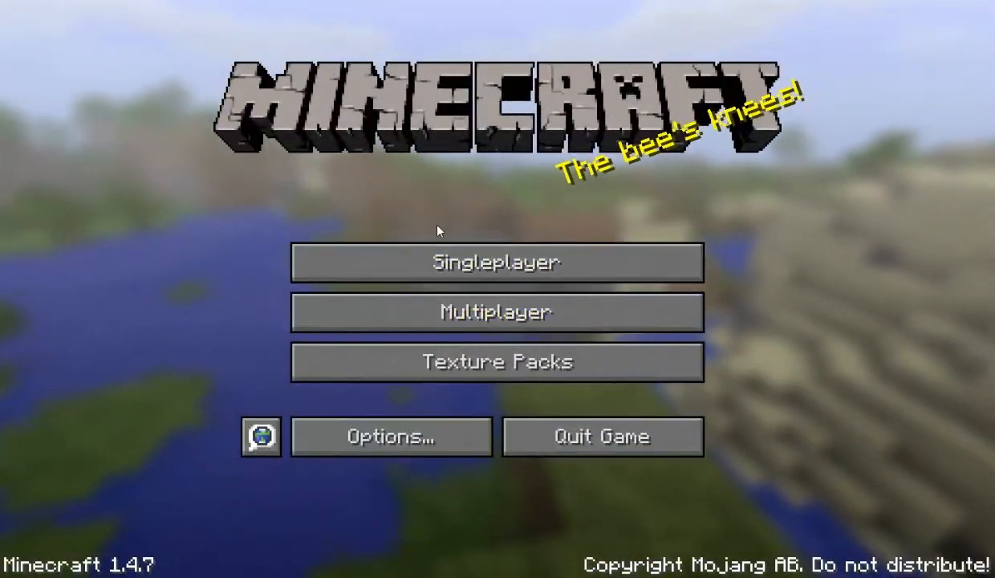
- Start a new singleplayer world with the game mode set to Creative
left_click(456, 263)
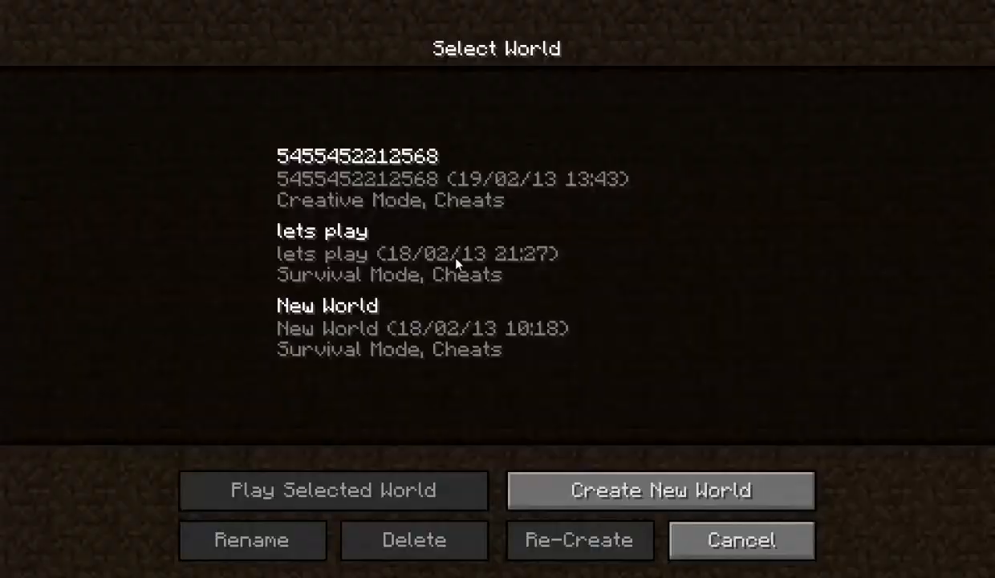
left_click(717, 491)
left_click(536, 262)
left_click(537, 262)
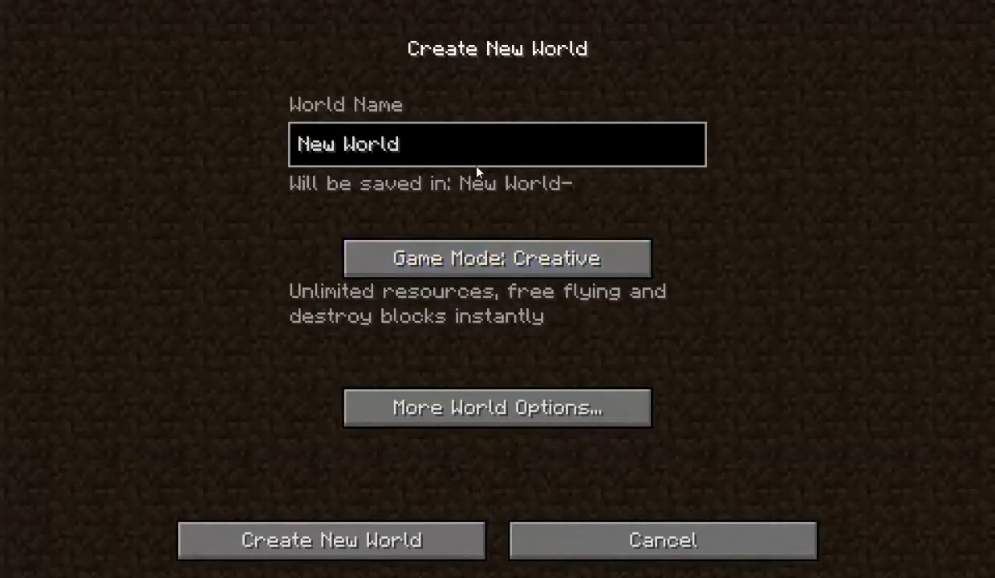
- Name the new world "tast" and create it
key("BackSpace")
key("BackSpace")
key("BackSpace")
key("BackSpace")
key("BackSpace")
key("BackSpace")
key("BackSpace")
key("BackSpace")
key("BackSpace")
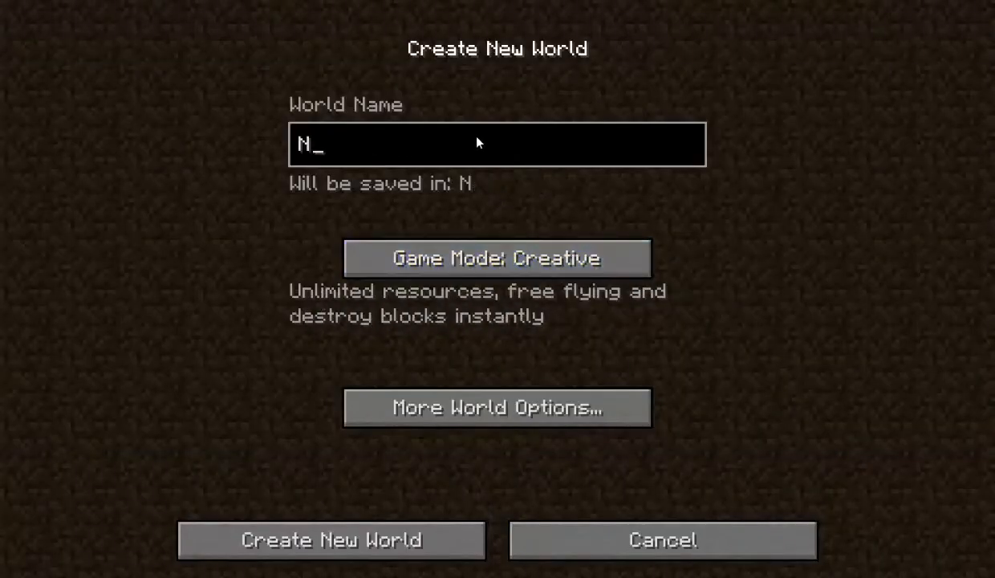
type("tast")
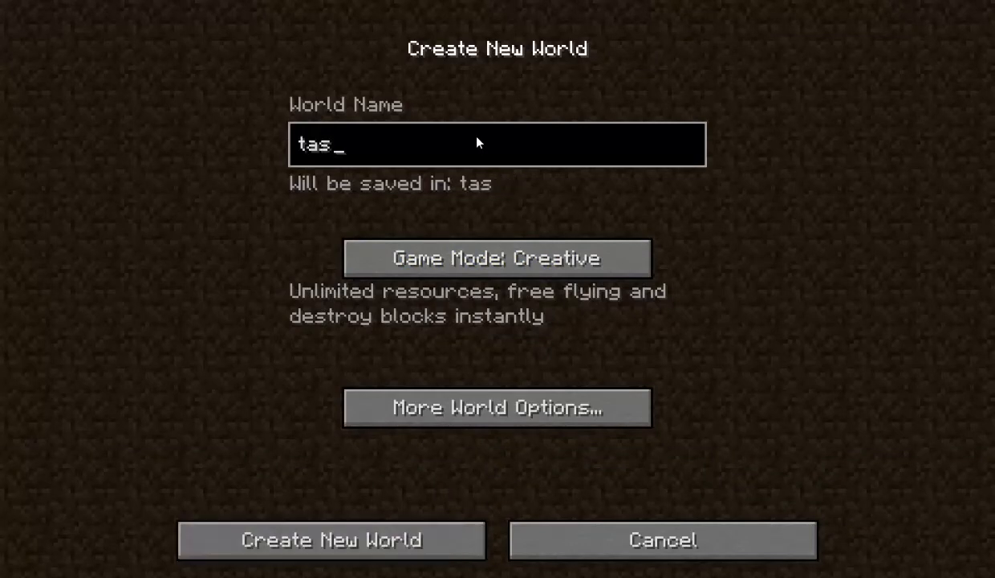
left_click(374, 549)
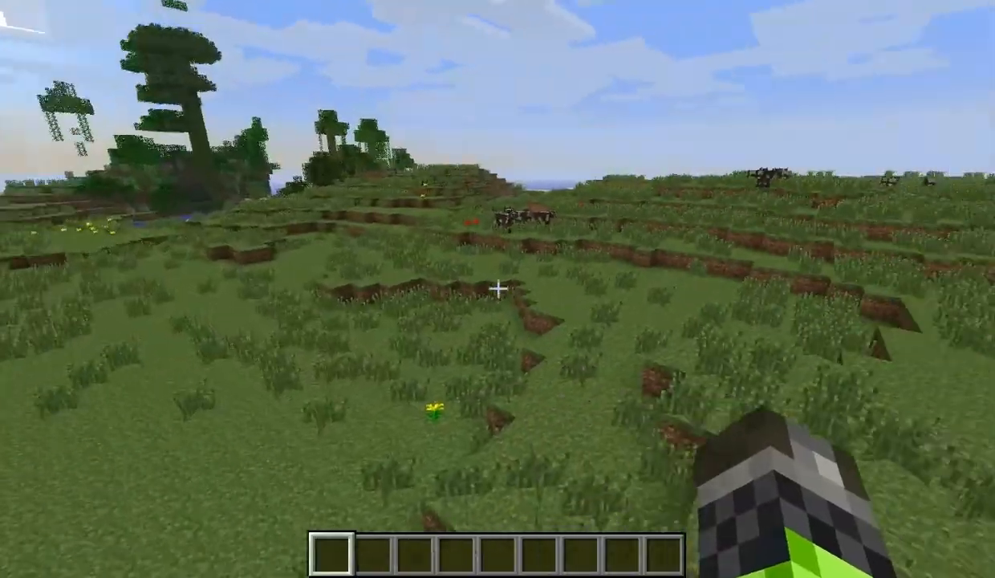
- Save and quit the new world, and load the "tast" world in MCEdit
key("Escape")
left_click(492, 389)
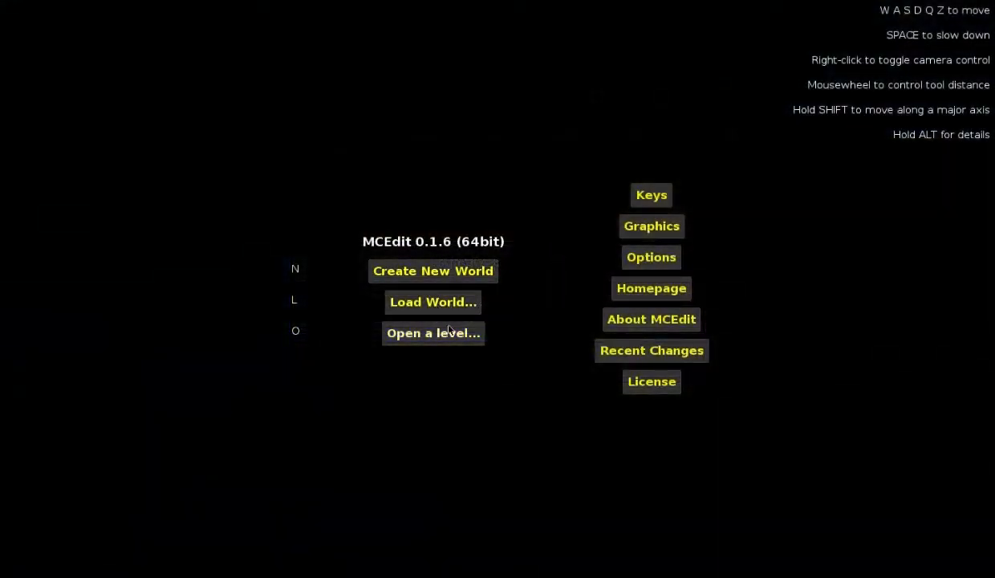
left_click(428, 305)
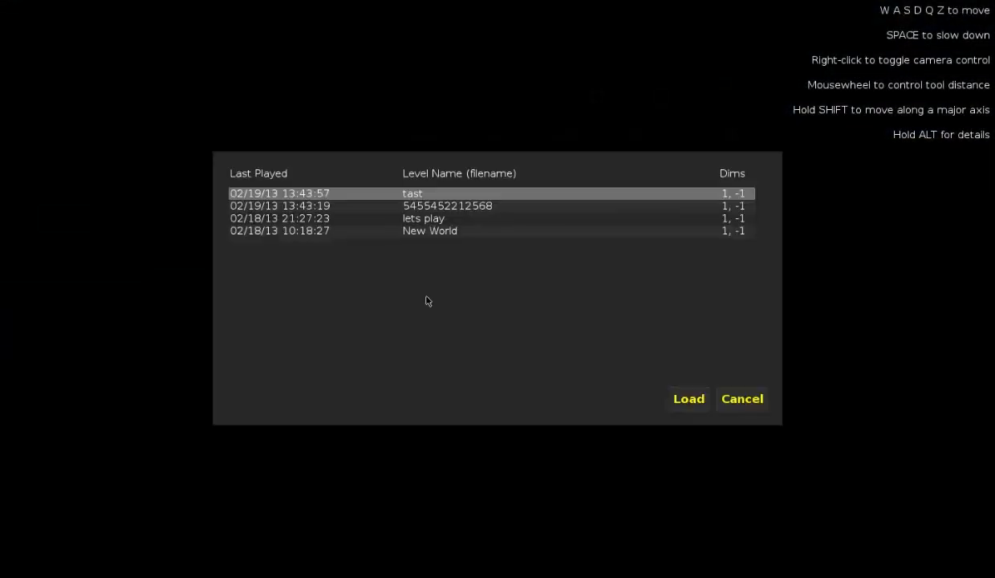
double_click(418, 201)
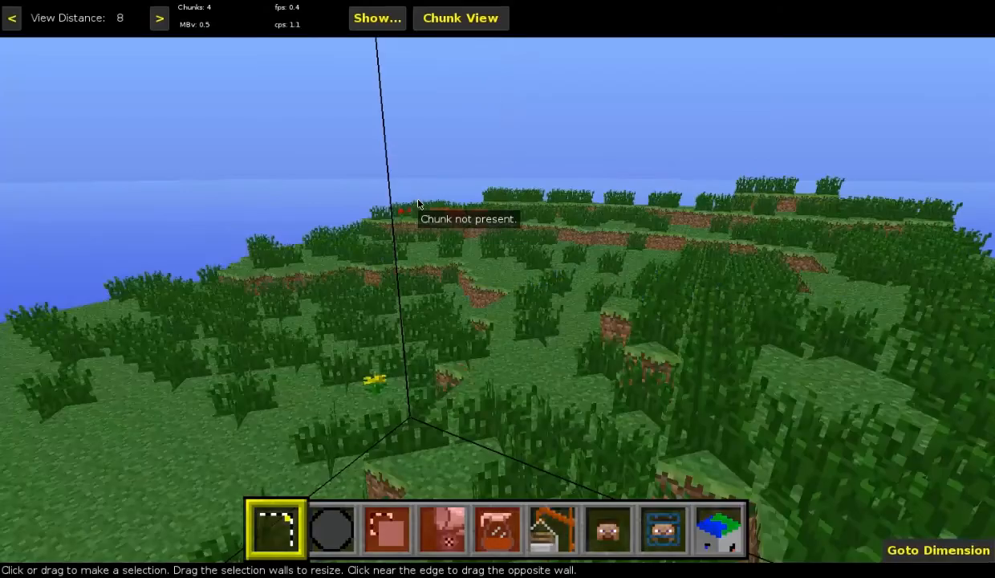
- Fly through the loaded world to examine its terrain and the outer edges of its generated chunks
key("w")
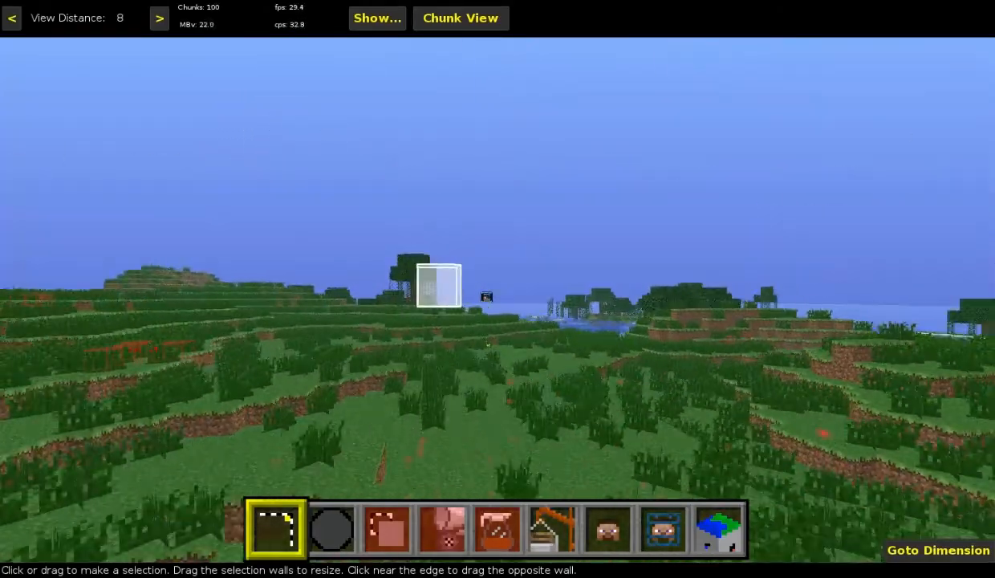
key("w")
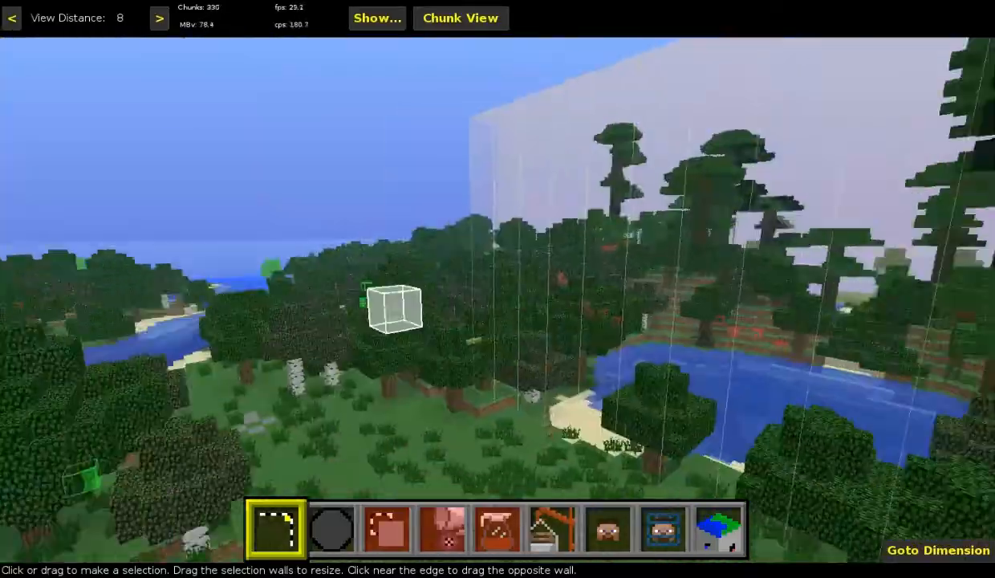
right_click(304, 214)
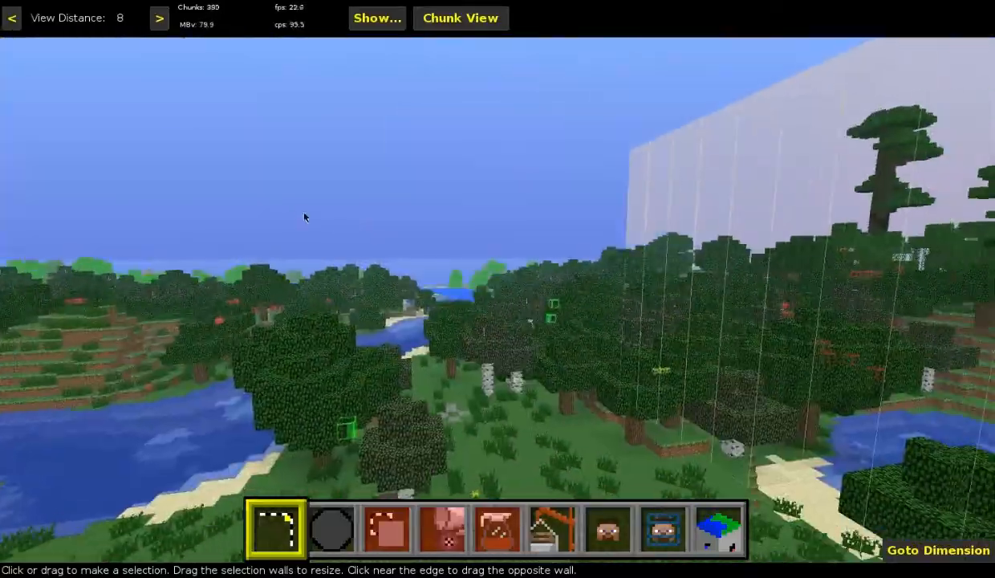
right_click(304, 214)
right_click(303, 213)
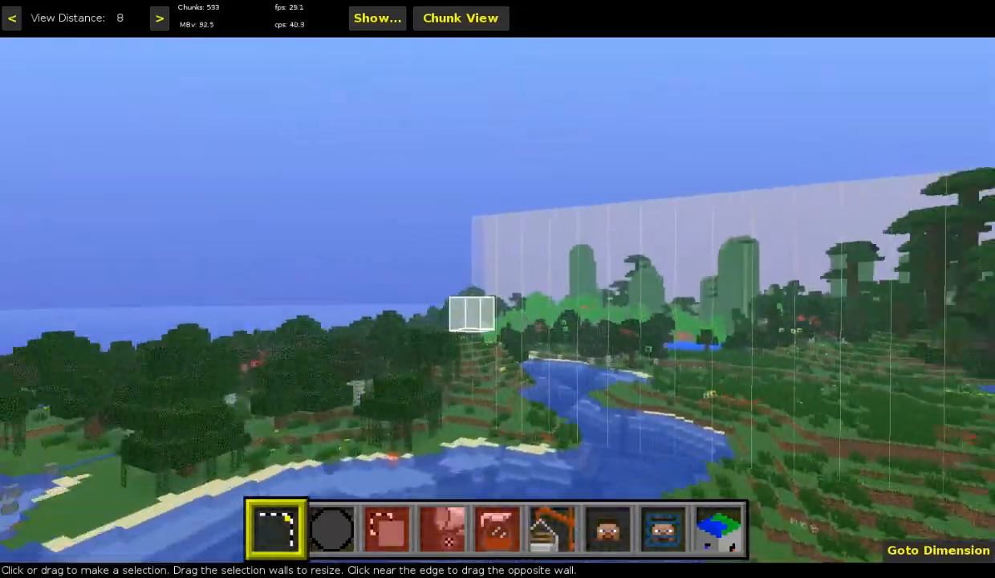
key("w")
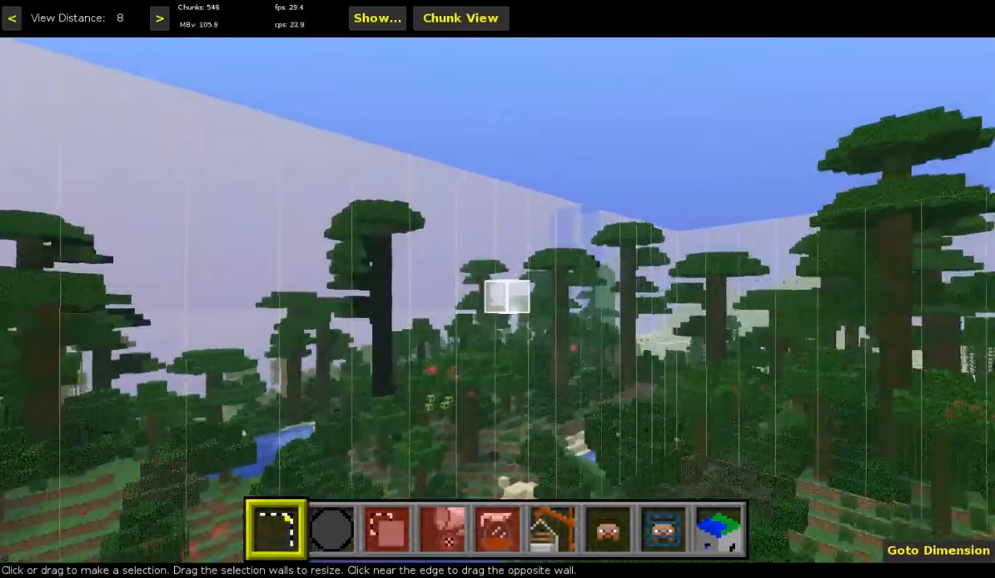
key("w")
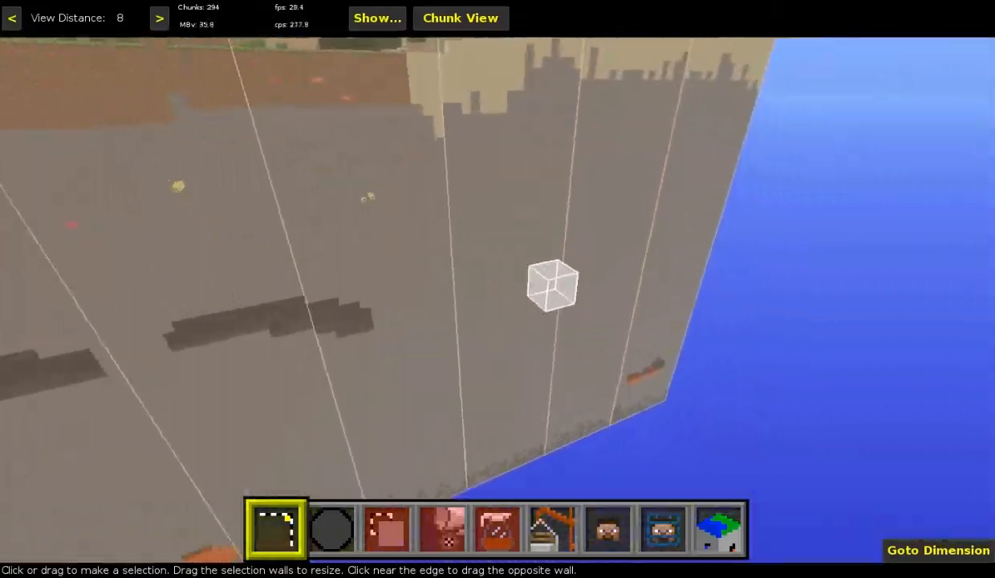
key("s")
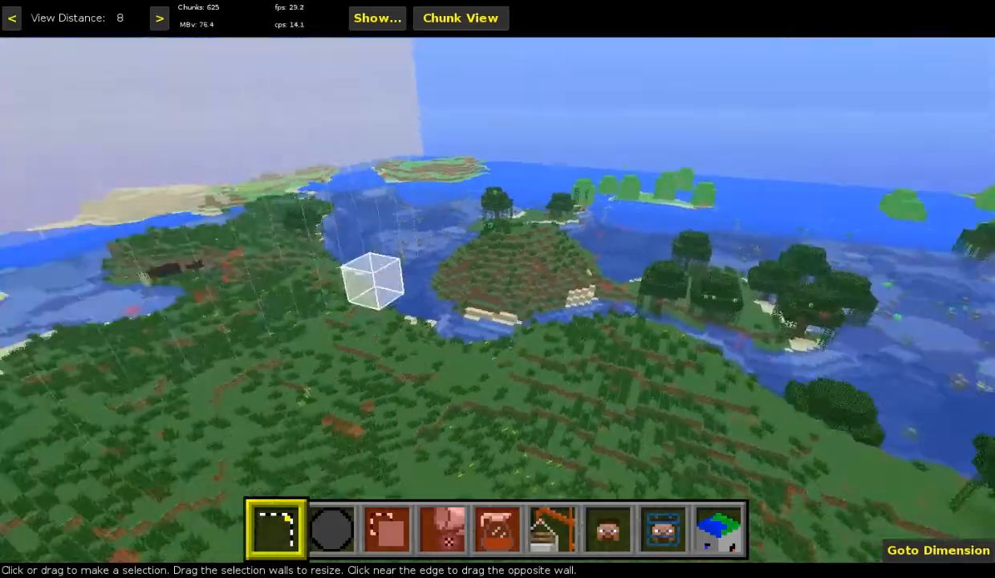
- Select a box 4 blocks wide, 12 long and 1 high in the air above the grassy hill
right_click(282, 225)
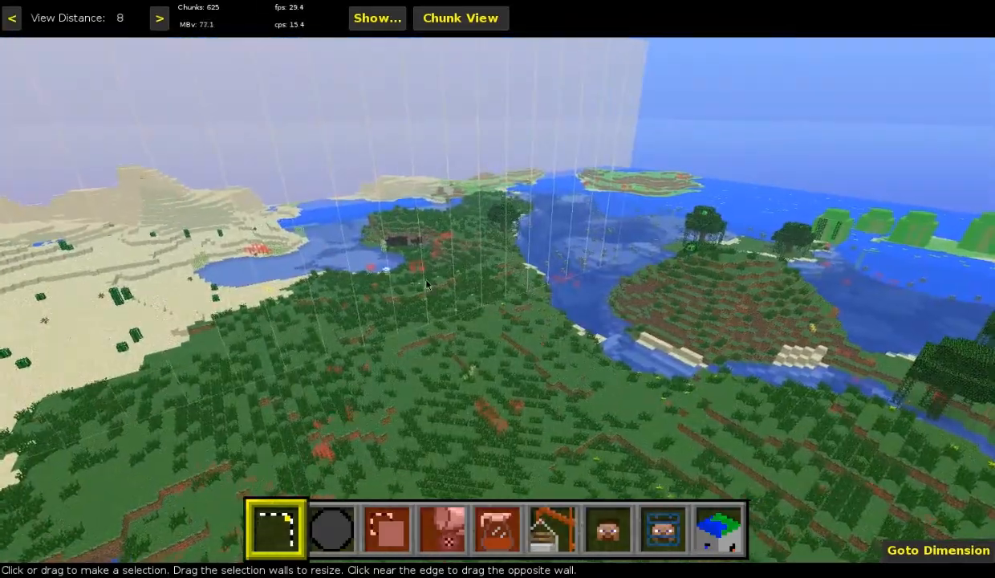
key("a")
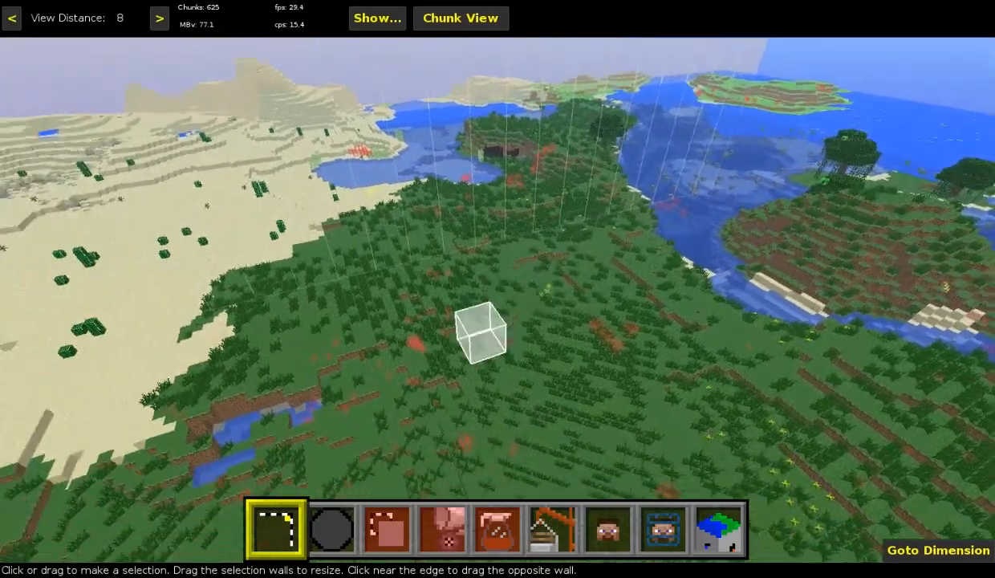
left_click_drag(482, 317, 589, 339)
key("s")
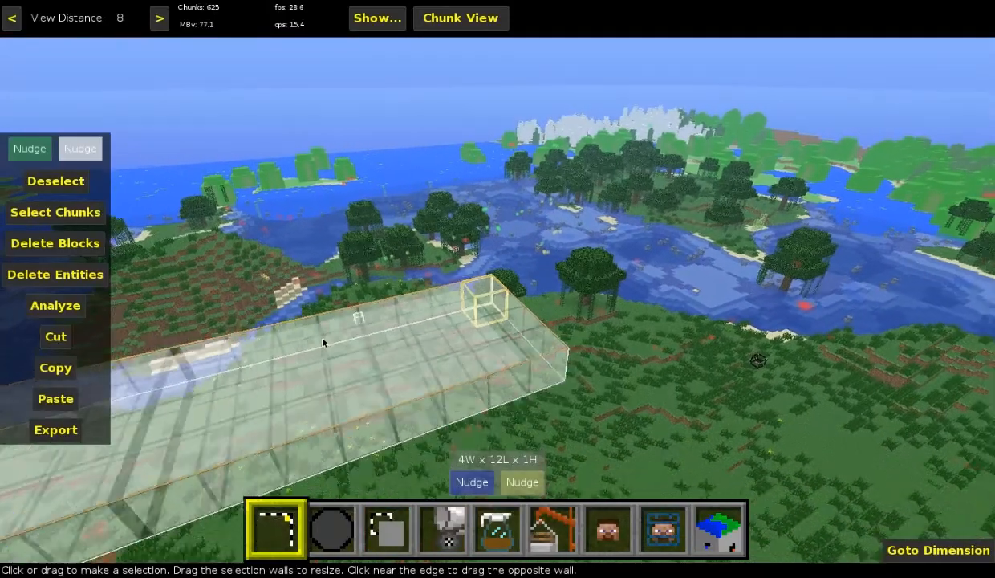
key("a")
- Fill the selected box with the Water (9:0) block
left_click(463, 533)
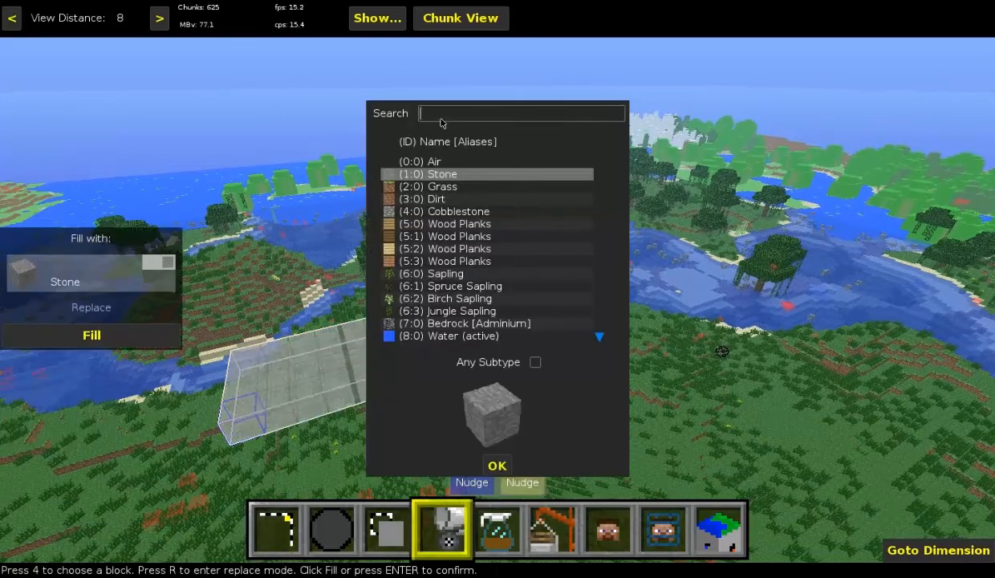
type("water")
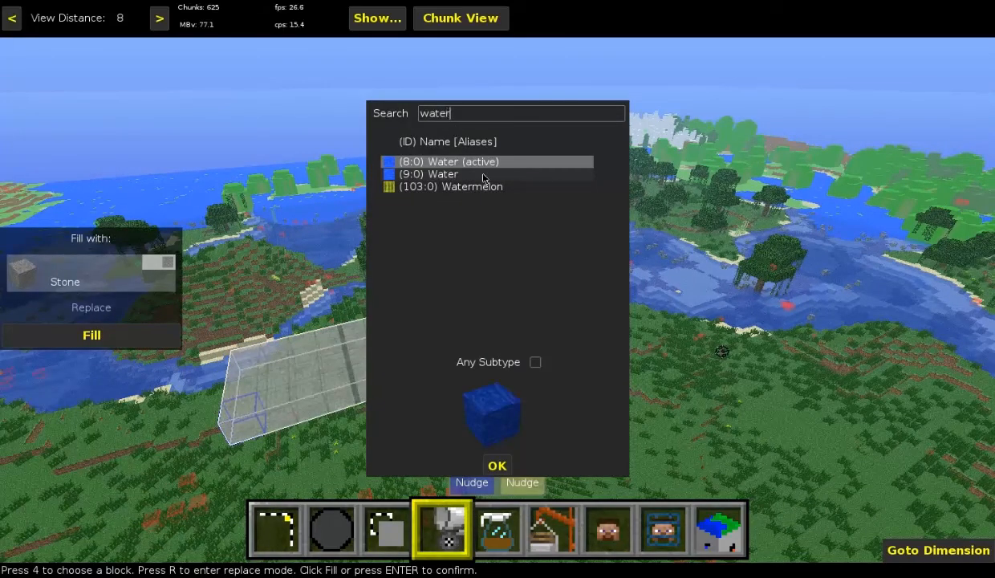
double_click(437, 175)
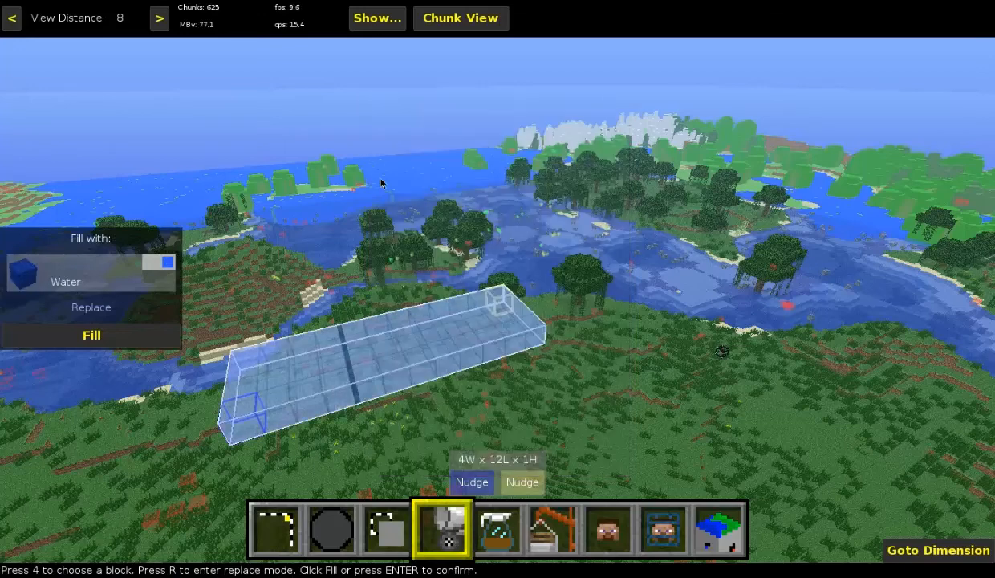
left_click(103, 342)
- View the floating water slab from closer up and clear its selection
key("w")
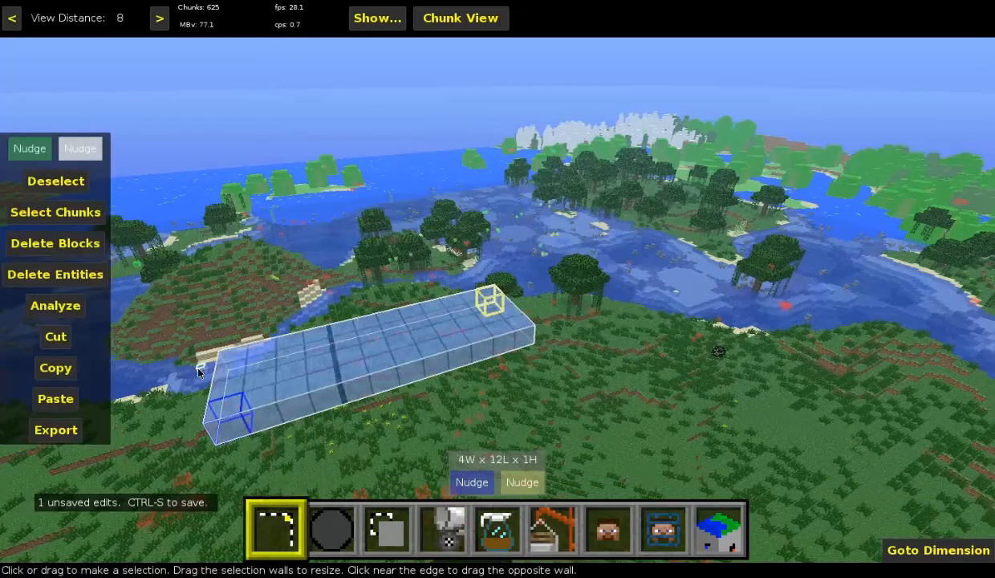
key("w")
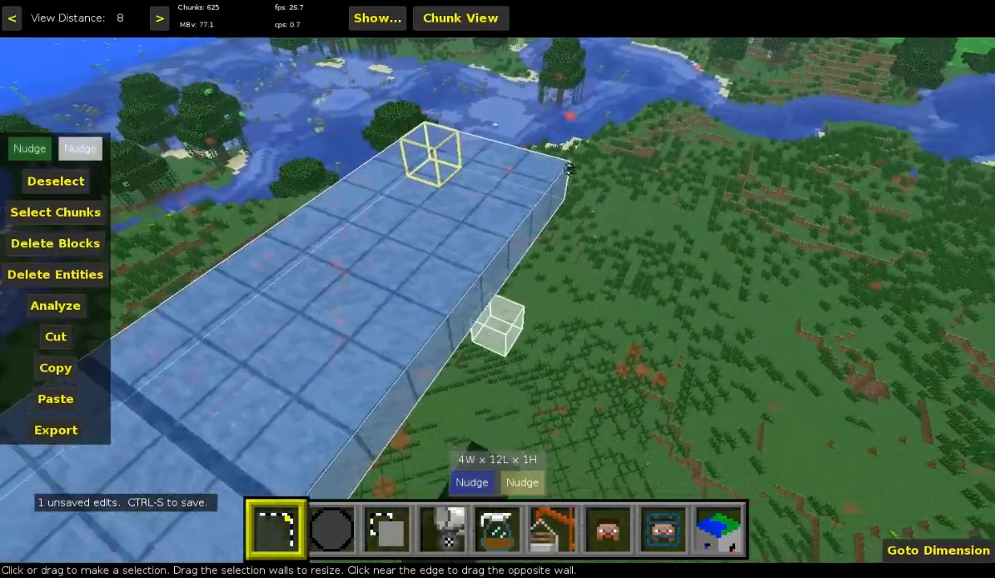
key("s")
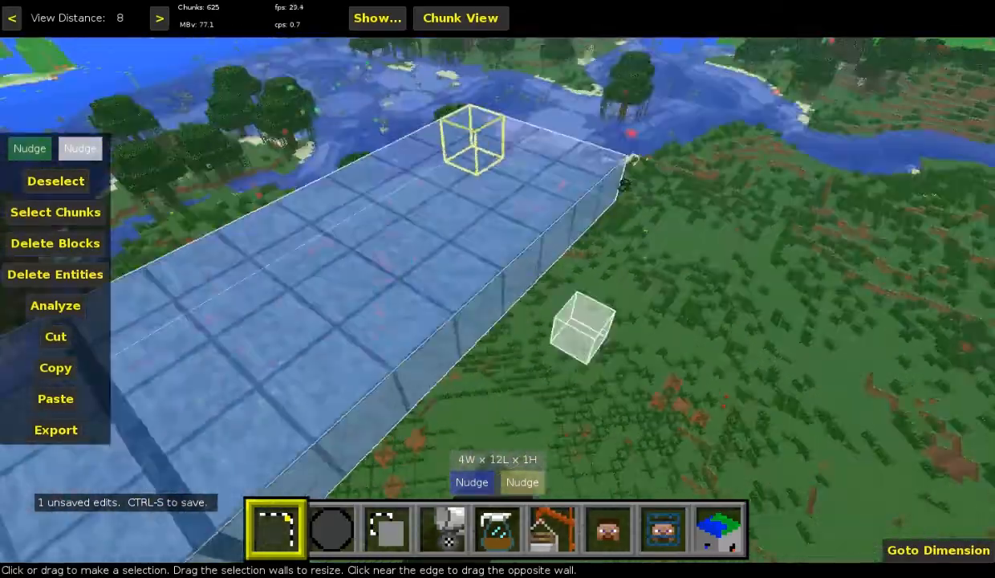
right_click(267, 377)
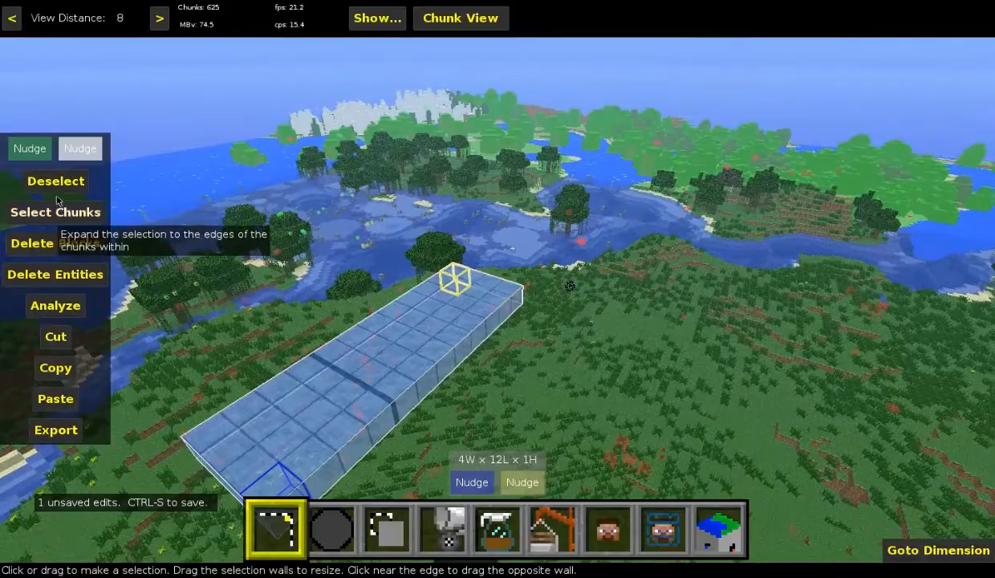
left_click(55, 182)
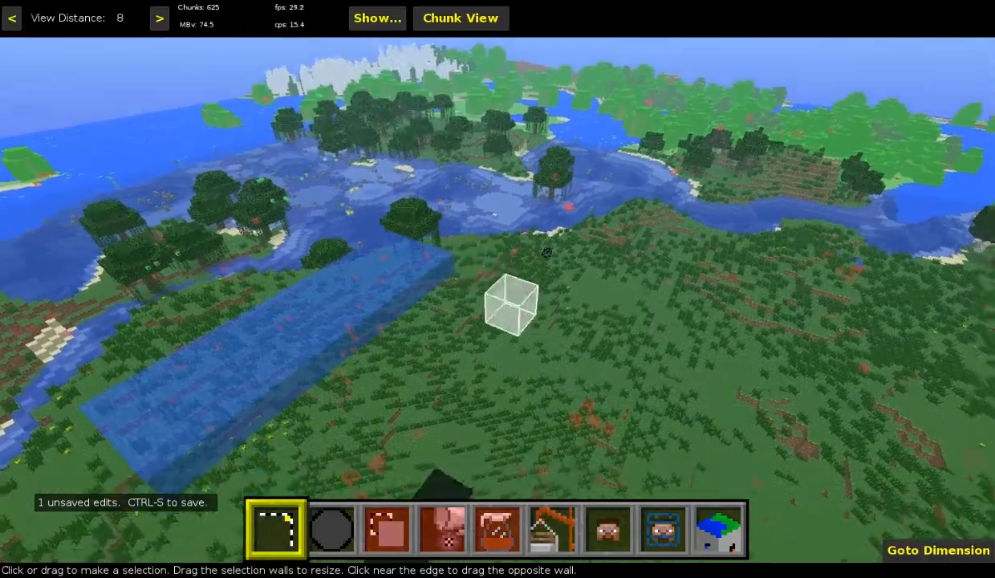
- Select a box 5 blocks wide, 13 long and 1 high beside the floating water slab and fill it with Lava
key("d")
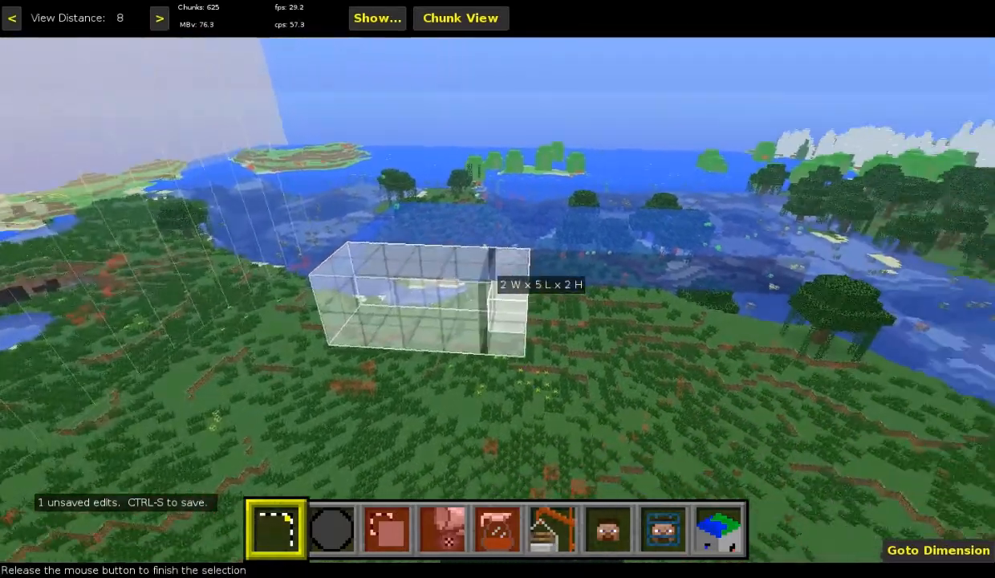
mouse_move(497, 299)
left_mouse_down()
mouse_move(573, 302)
mouse_move(504, 297)
left_mouse_up()
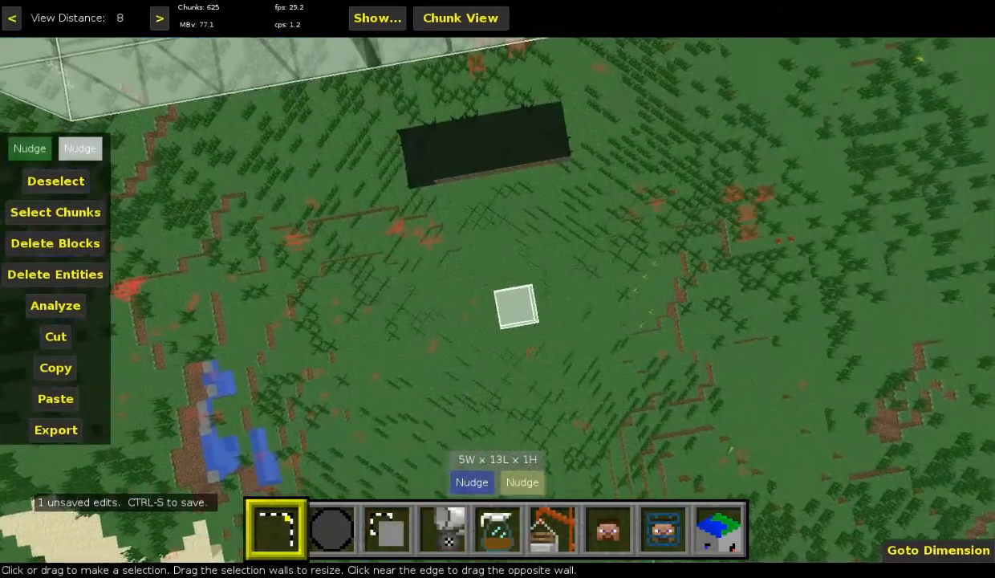
right_click(510, 331)
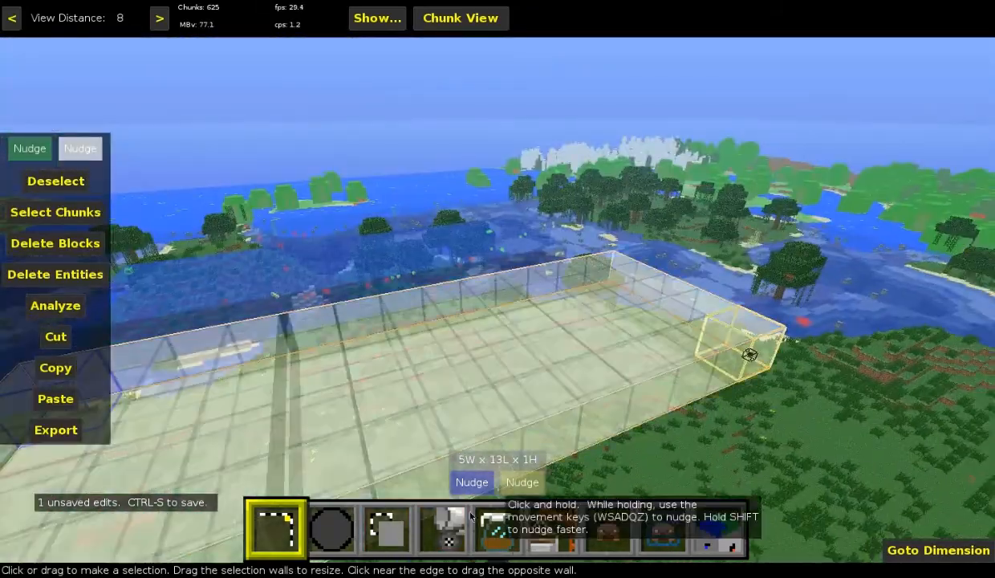
left_click(442, 529)
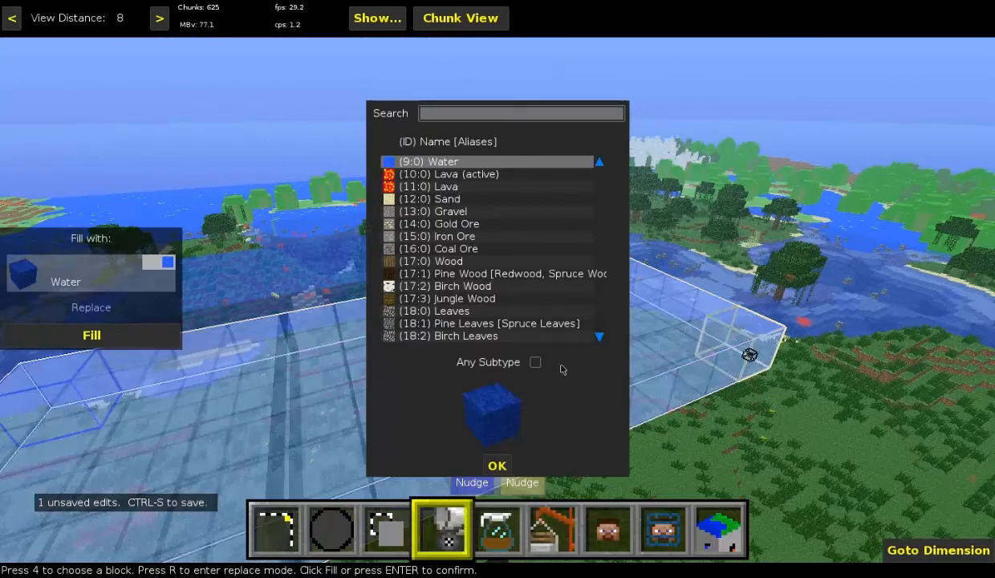
double_click(473, 192)
key("Return")
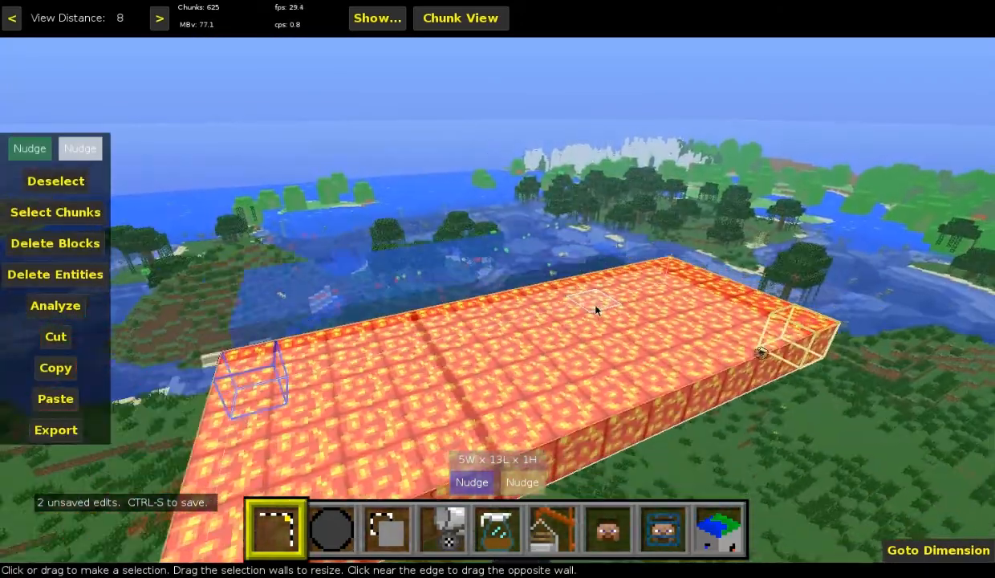
- Examine the floating lava and water slabs from several sides and survey the surrounding desert and grassland
right_click(597, 310)
key("s")
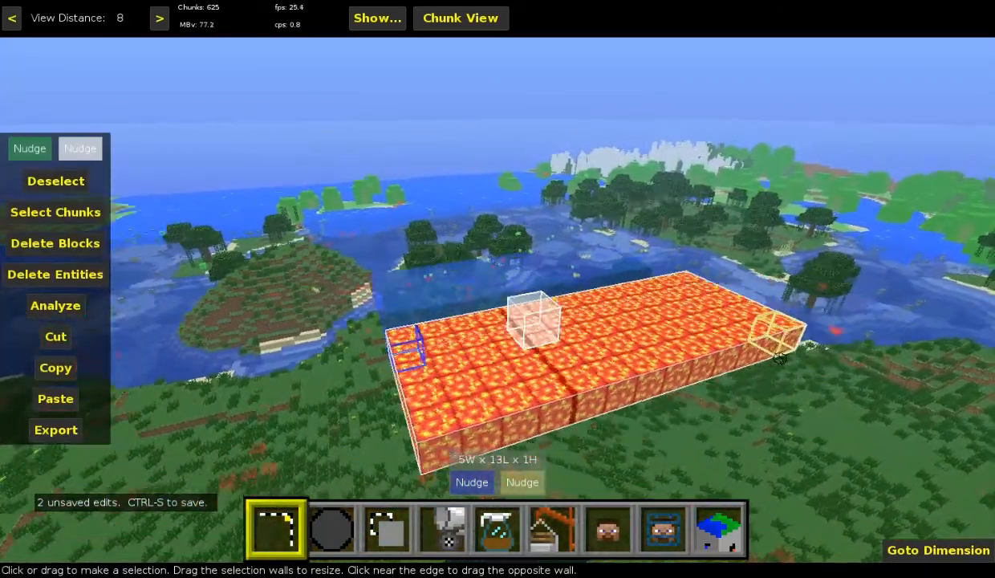
key("d")
key("w")
key("s")
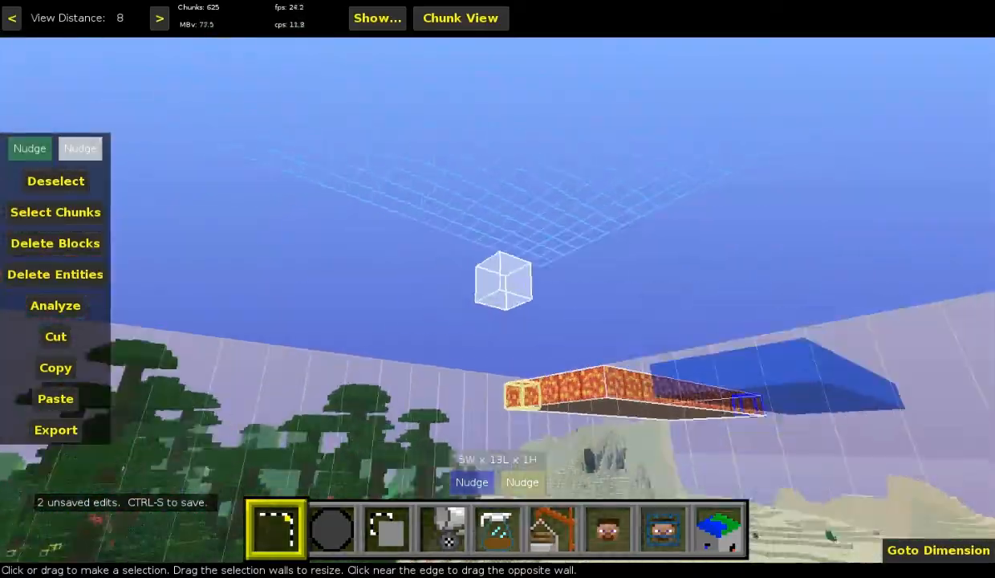
key("a")
key("w")
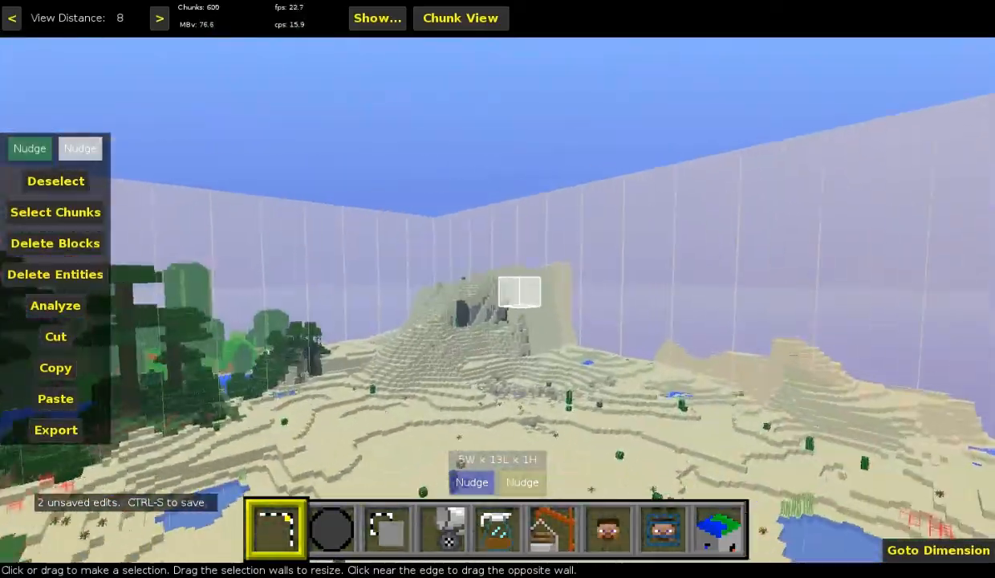
key("w")
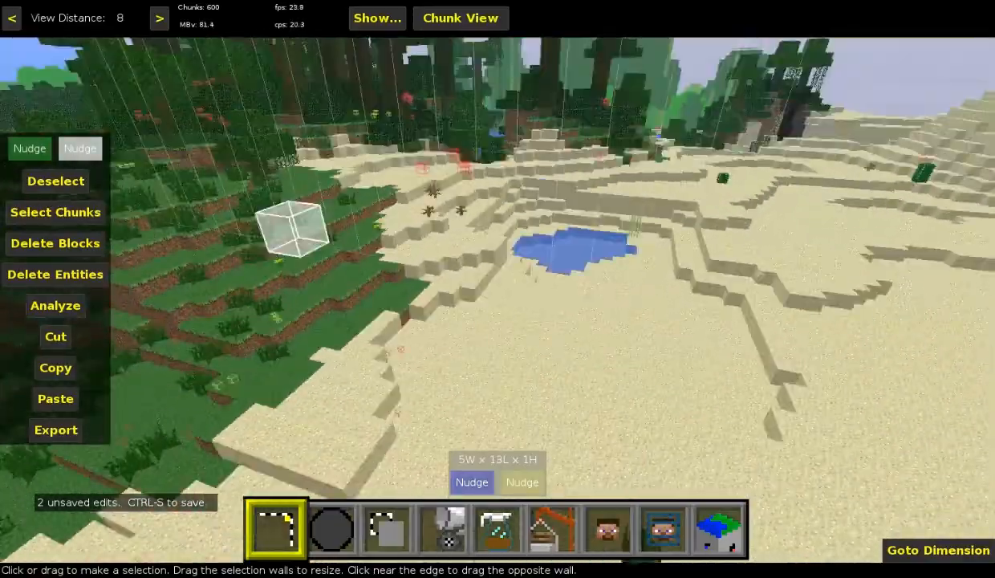
key("w")
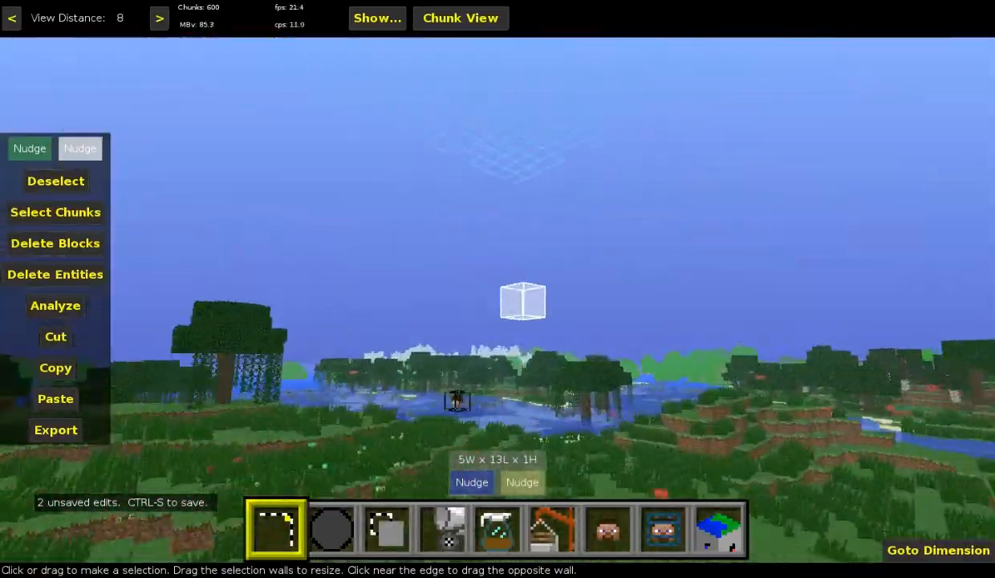
key("w")
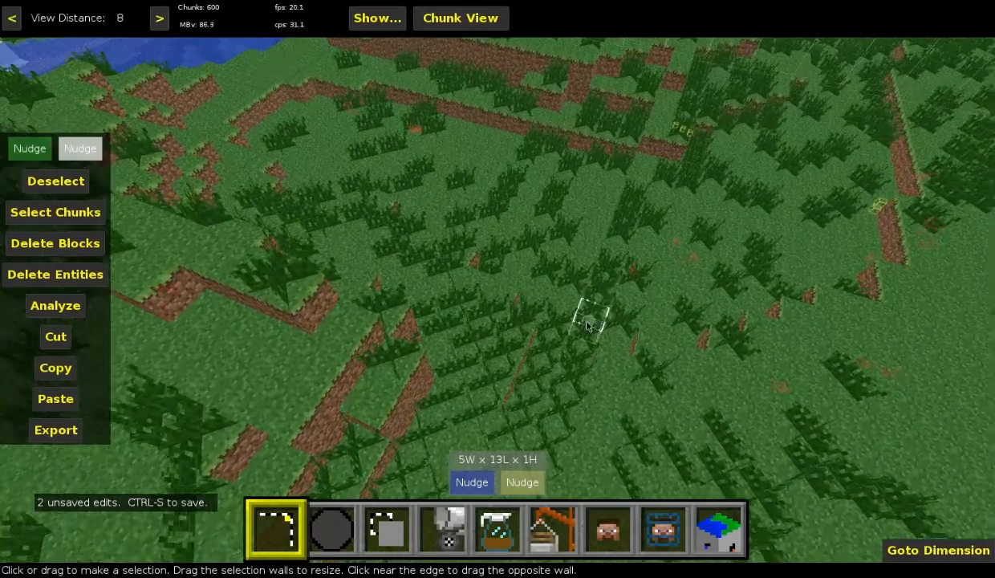
- Select a large area 53 blocks wide, 103 long and 4 high, reaching from the grassland into the desert
right_click(496, 299)
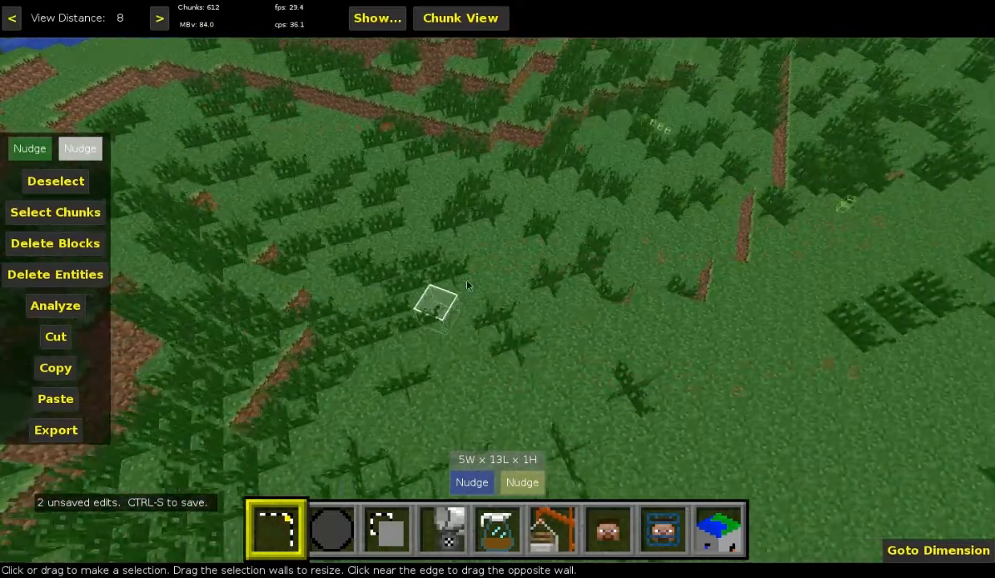
key("w")
key("s")
right_click(488, 231)
key("w")
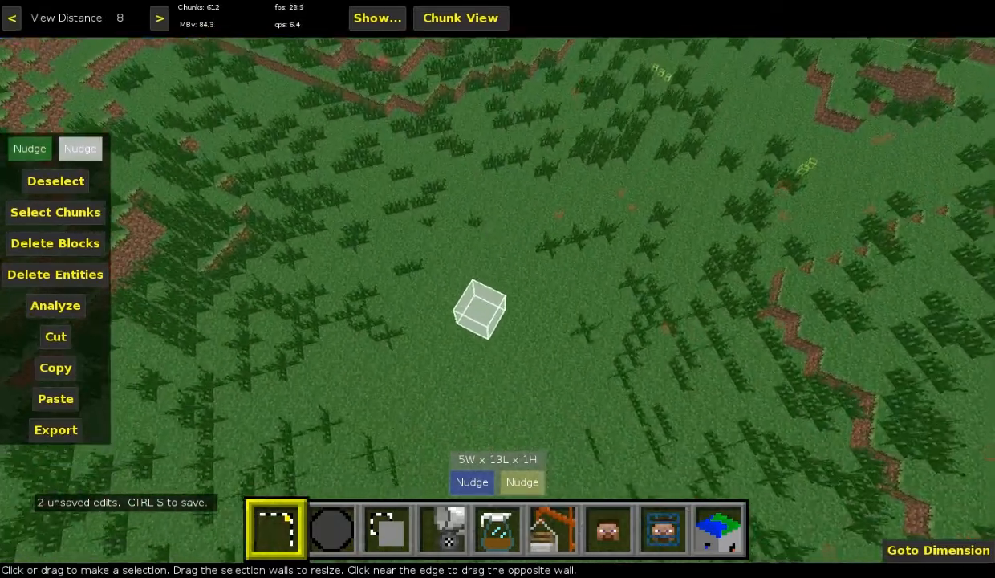
right_click(489, 231)
left_click_drag(544, 104, 556, 152)
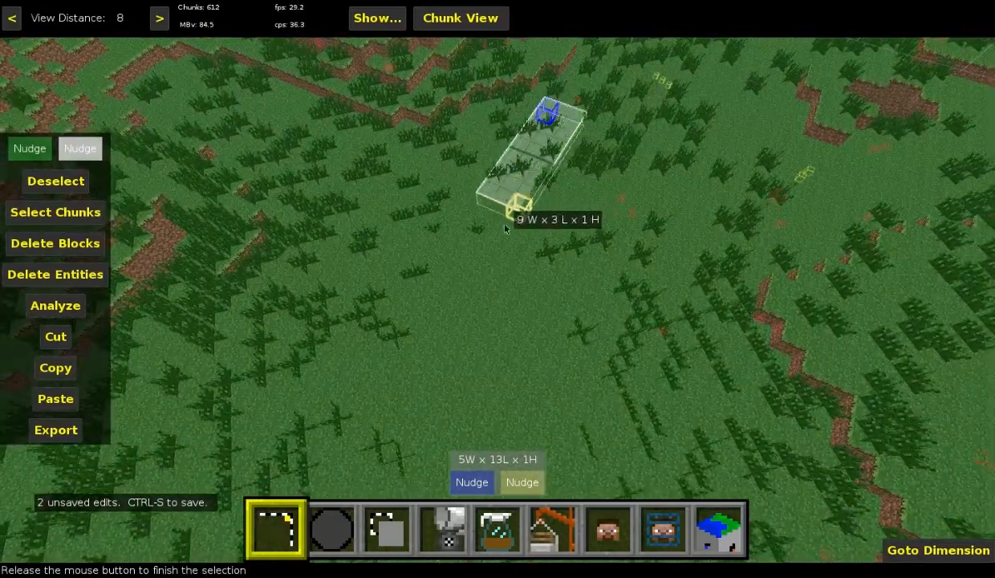
left_click_drag(505, 229, 978, 55)
key("s")
key("d")
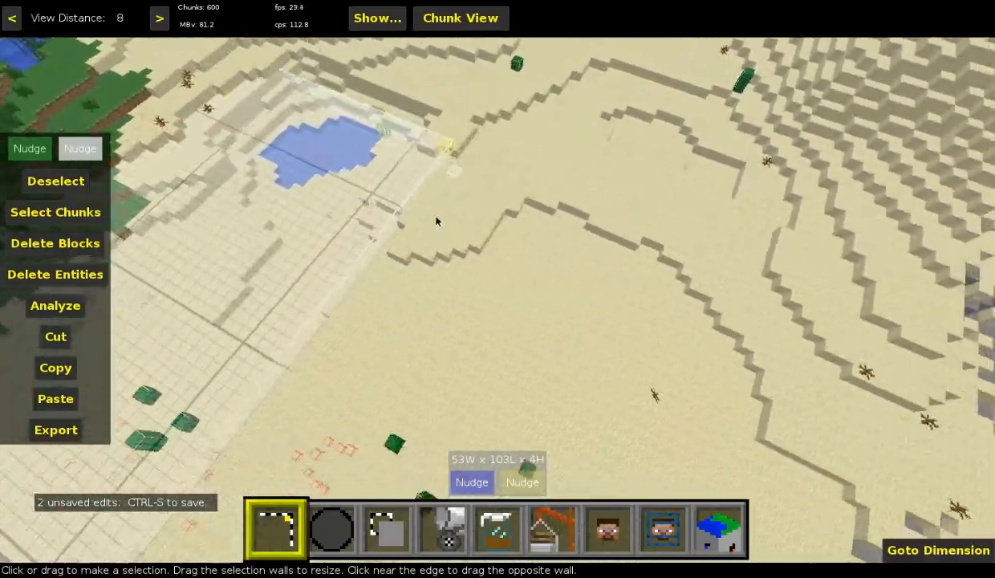
- Raise the bottom face of the large selection from underground to reduce its height to 2 blocks
key("w")
key("s")
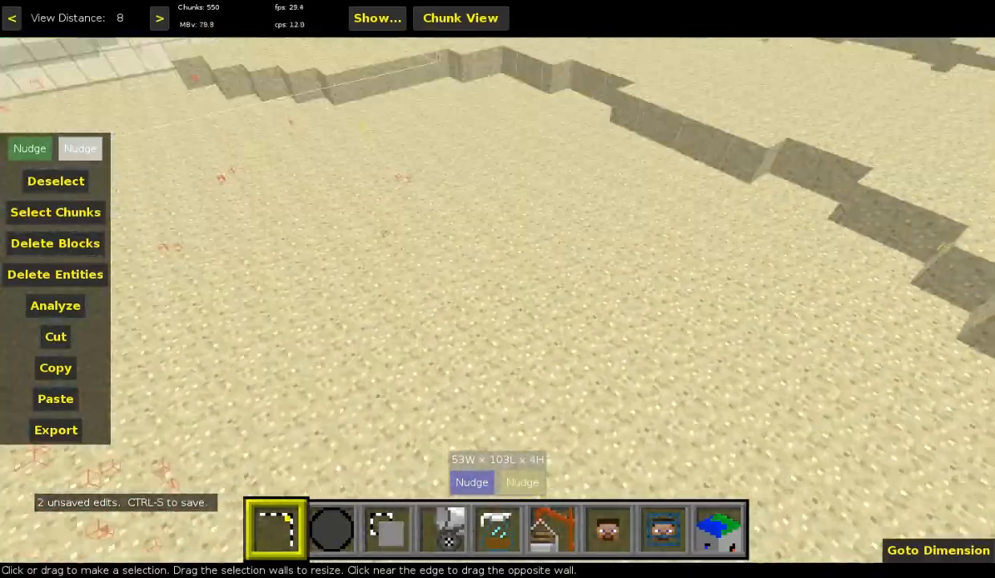
key("w")
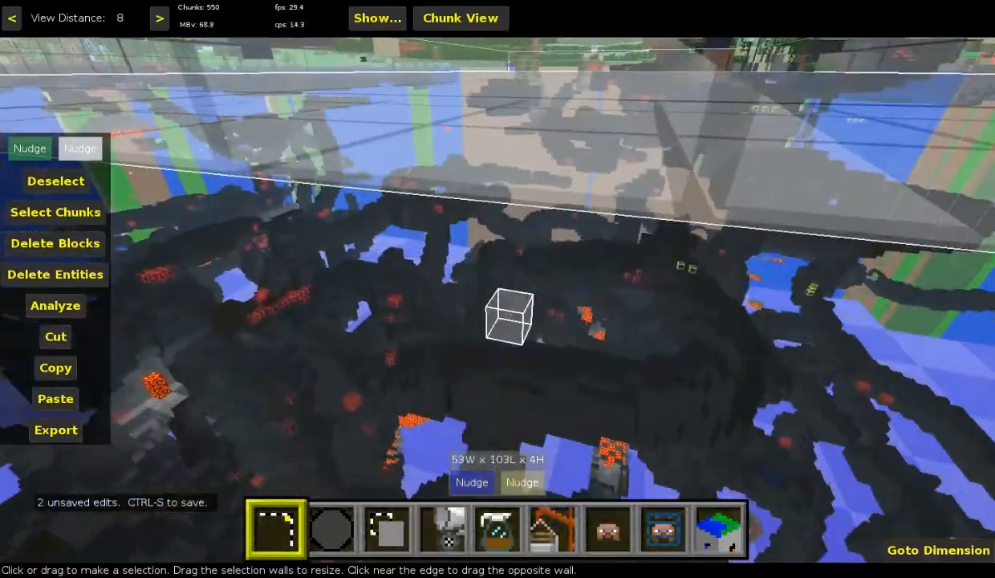
key("s")
right_click(225, 178)
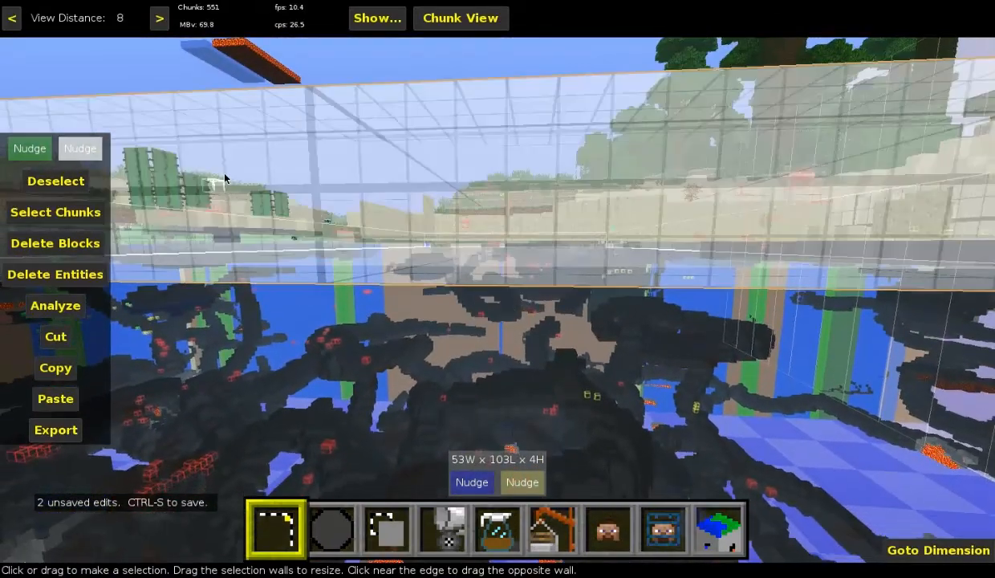
key("w")
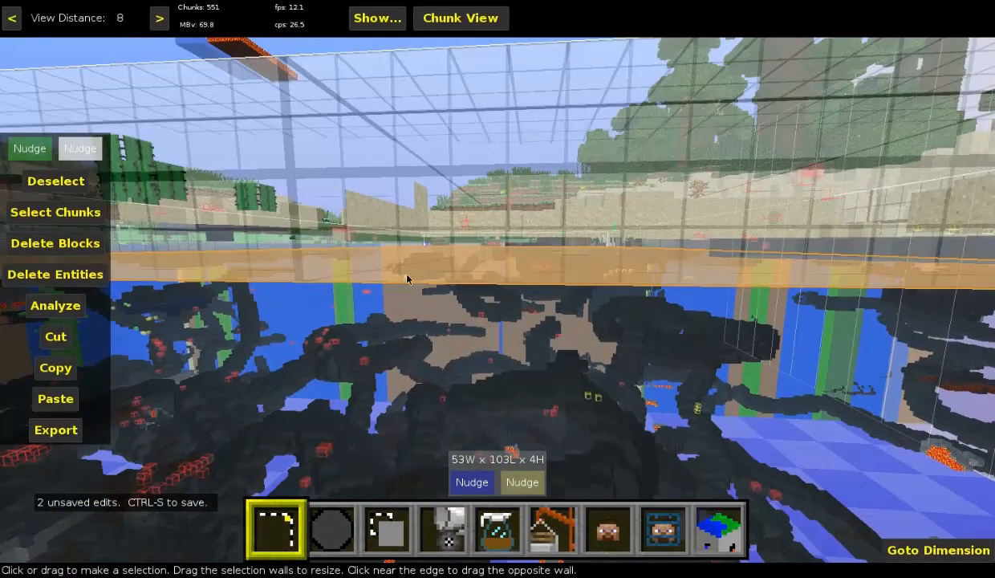
left_click_drag(407, 278, 410, 256)
key("s")
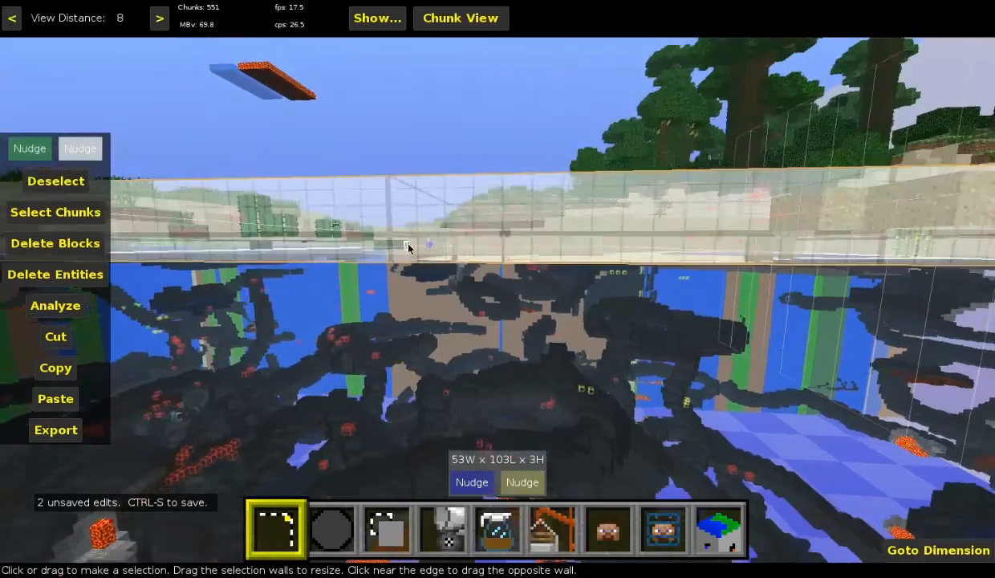
key("w")
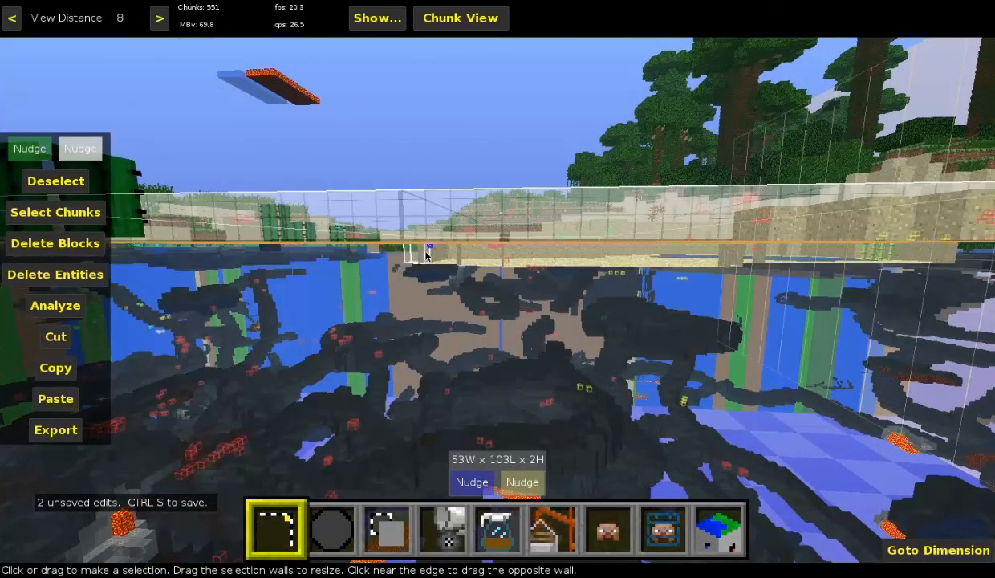
- Check from the desert surface how the large selection sits on the sand and around the cacti
key("s")
key("w")
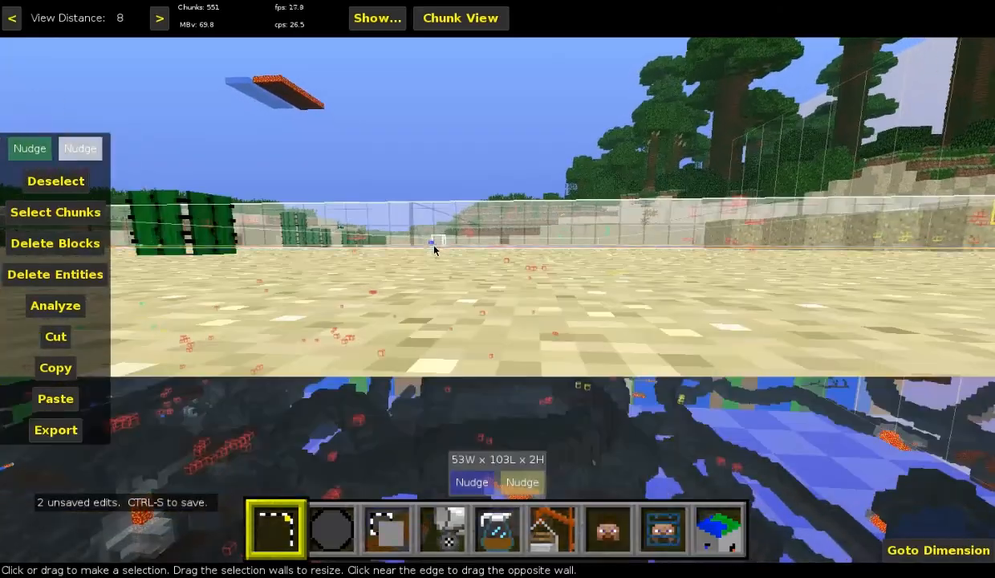
key("w")
key("s")
right_click(434, 247)
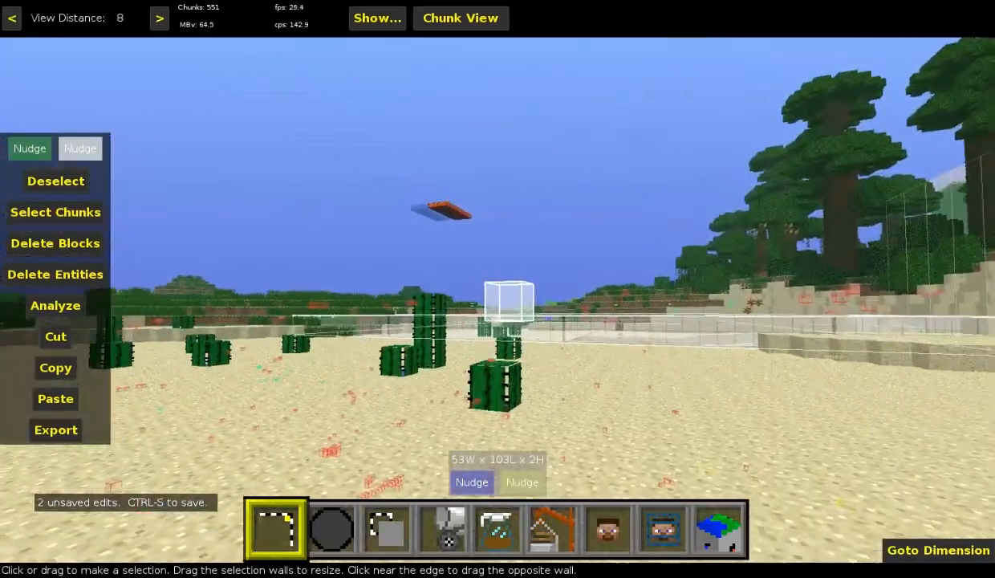
key("w")
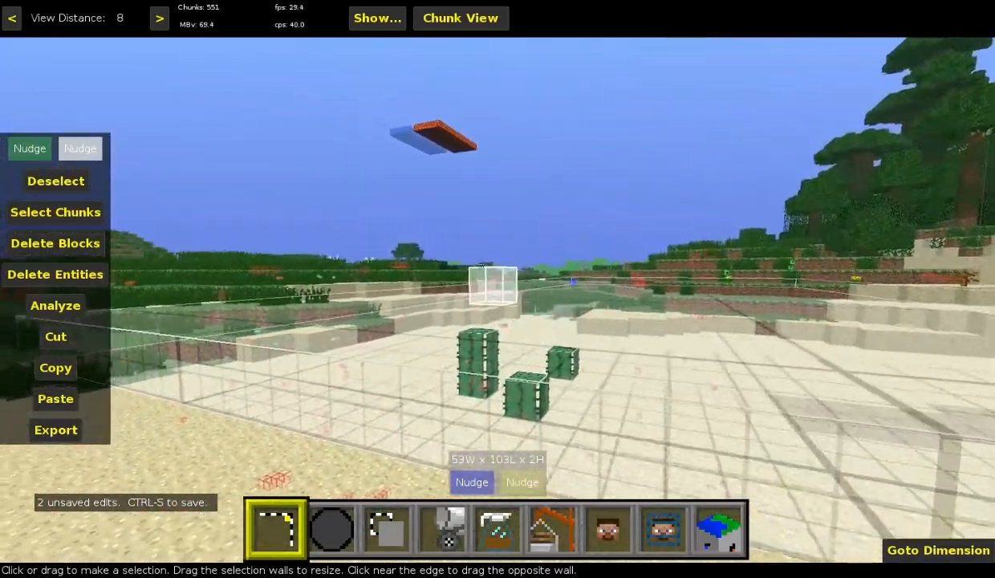
- Raise the top face of the large selection until it is 40 blocks high
key("w")
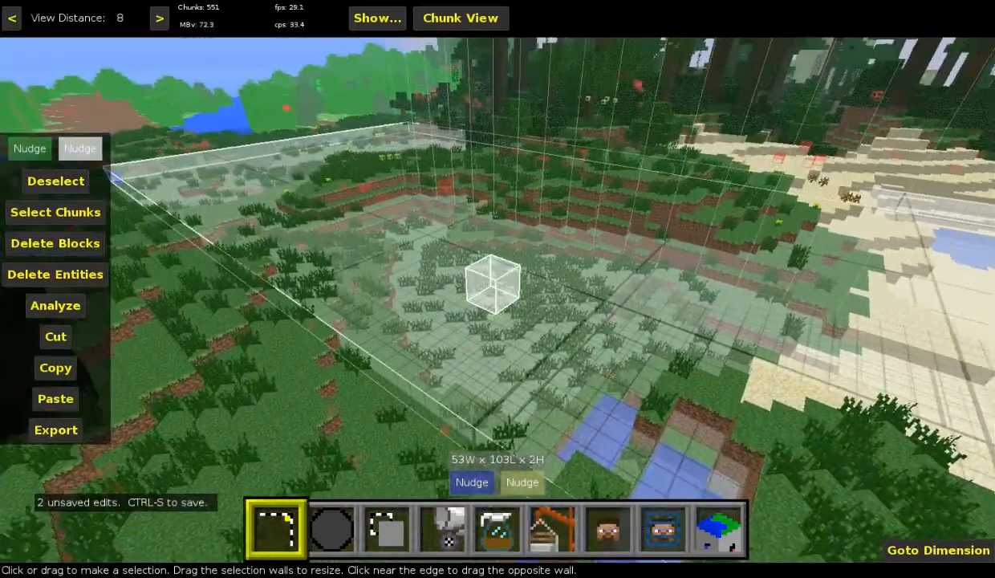
key("s")
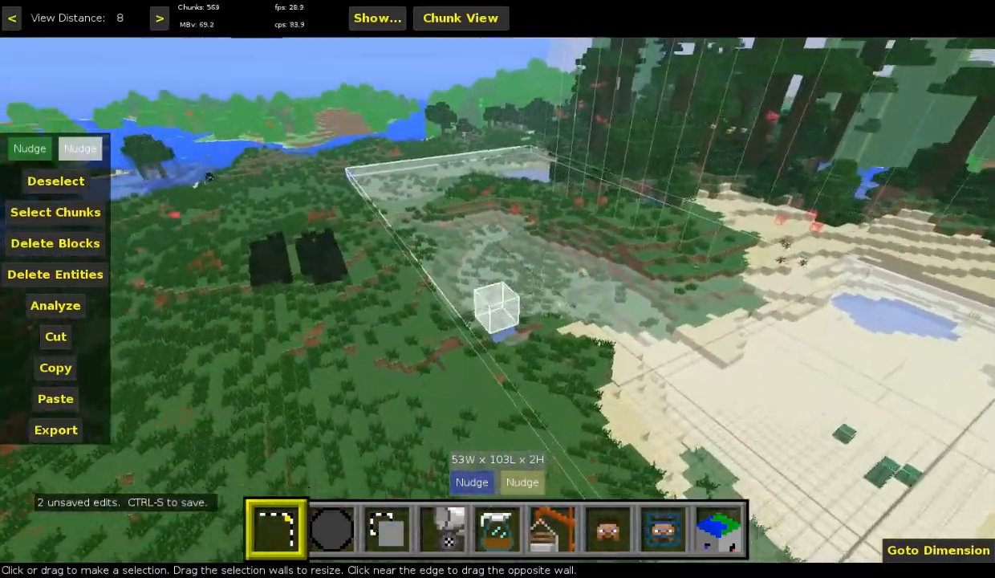
right_click(455, 291)
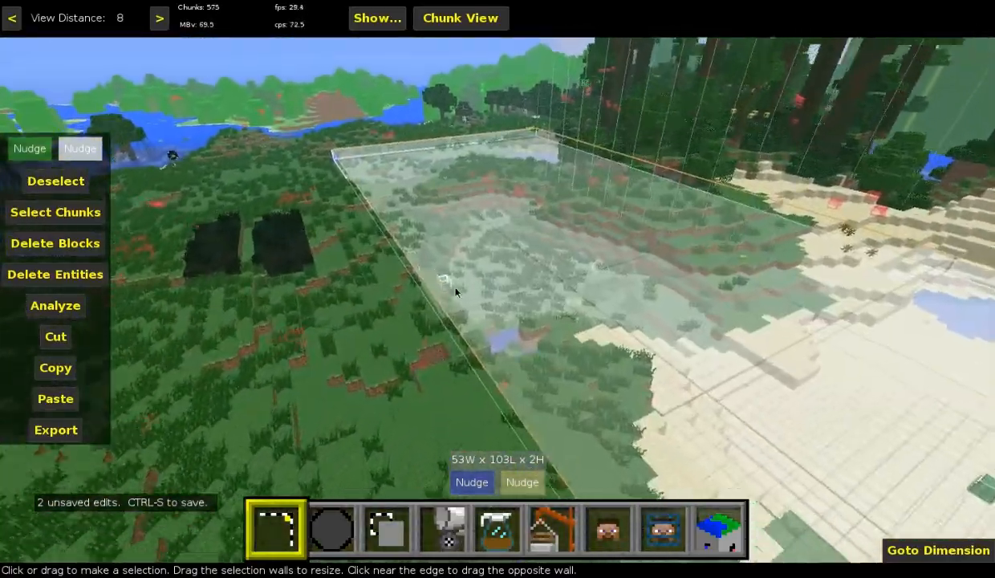
key("w")
left_click_drag(489, 287, 494, 270)
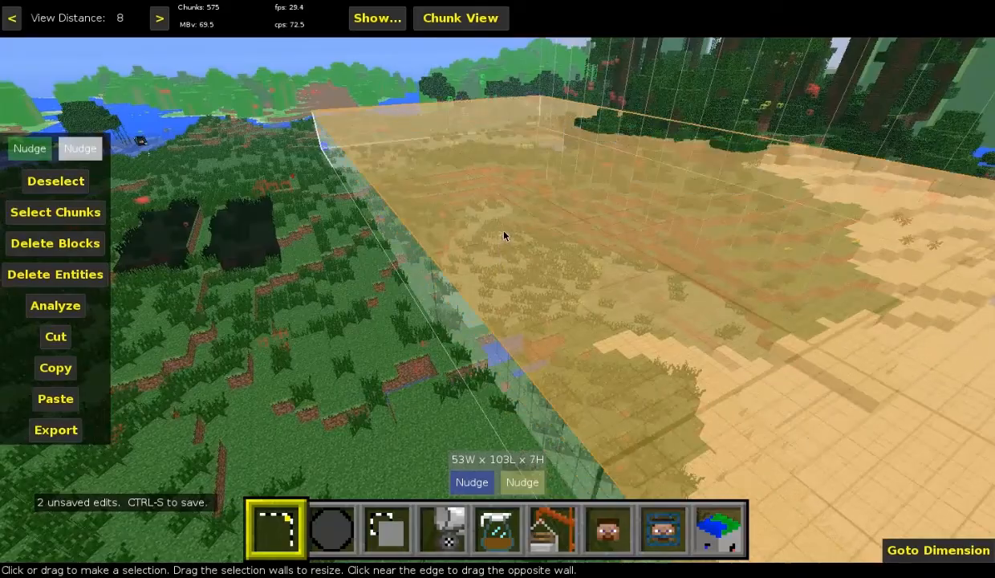
left_click_drag(507, 207, 550, 105)
key("s")
key("d")
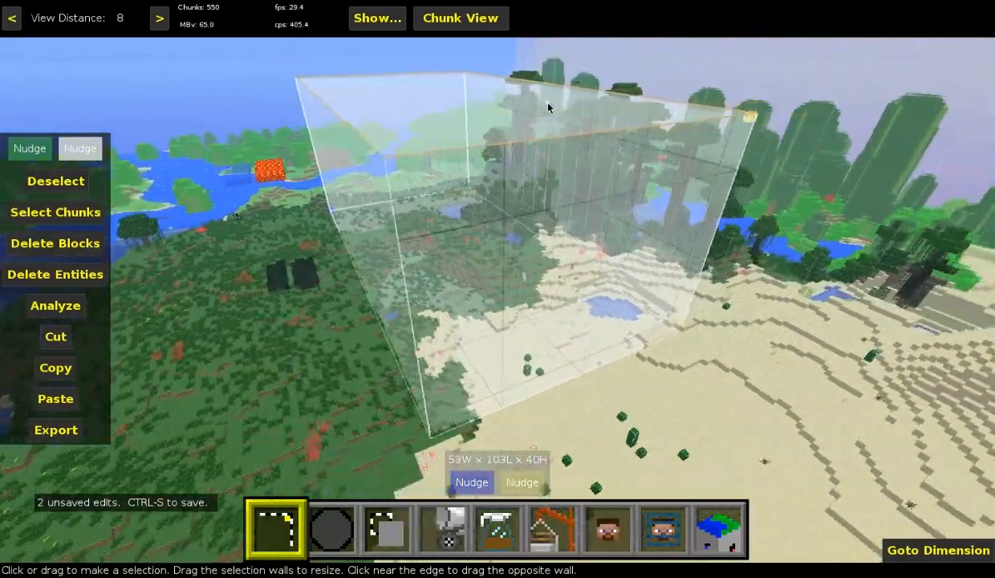
- Pull the selection's top face up slightly to make it 41 blocks high
key("w")
right_click(317, 81)
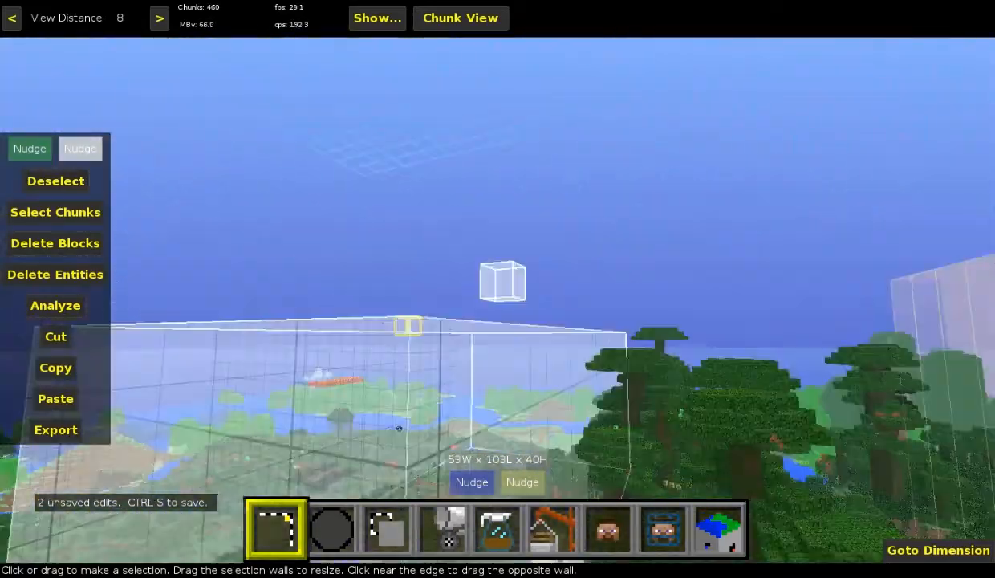
right_click(313, 77)
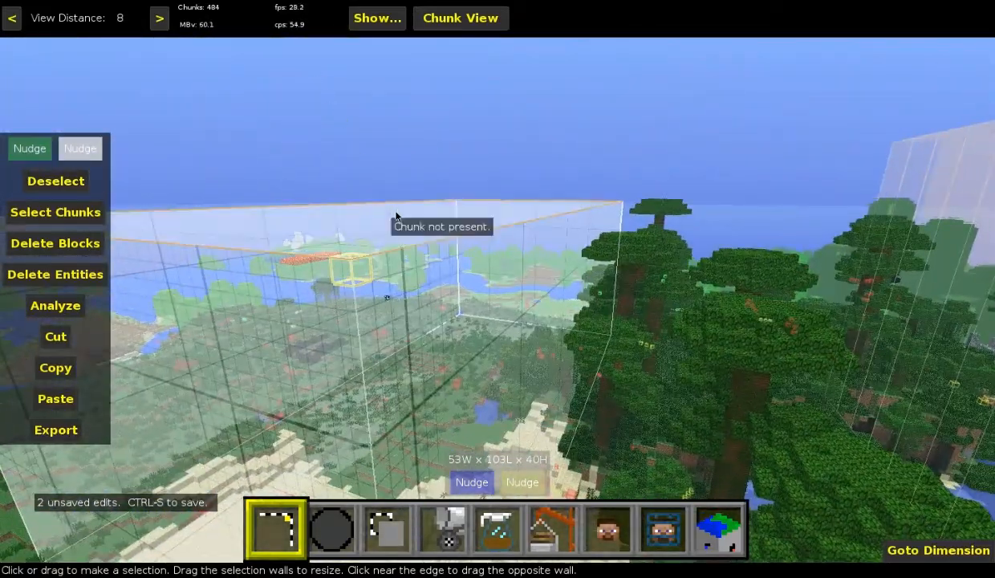
left_click_drag(401, 220, 410, 209)
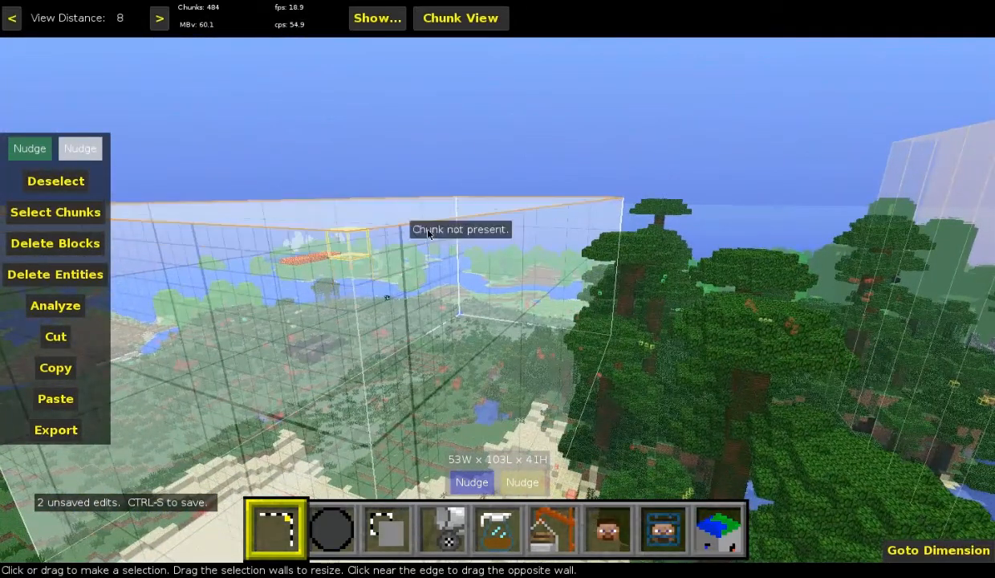
- Extend the selection's side wall outward past the forest until it is 166 blocks wide
left_click_drag(494, 281, 511, 418)
right_click_drag(468, 422, 474, 416)
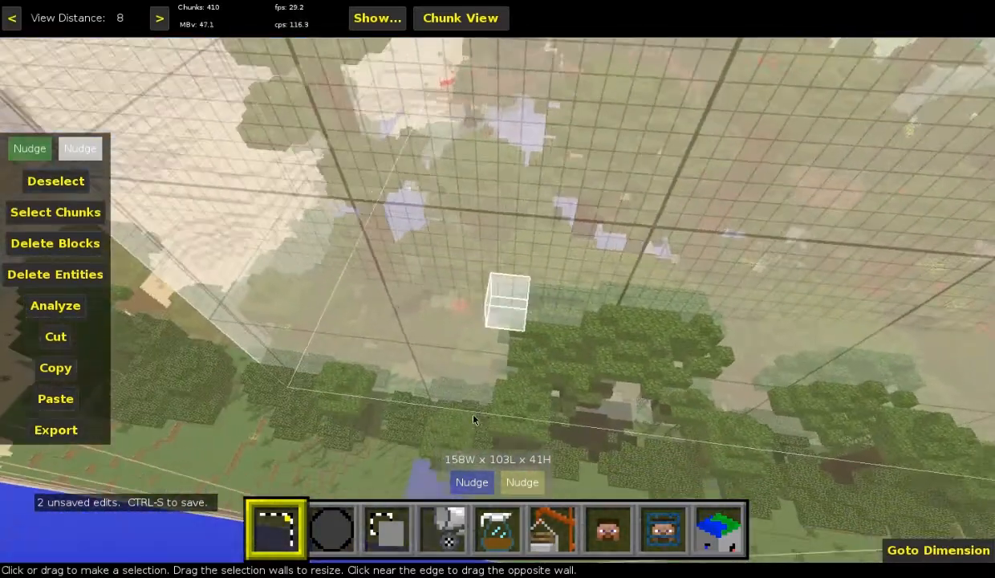
left_click_drag(548, 315, 560, 389)
key("d")
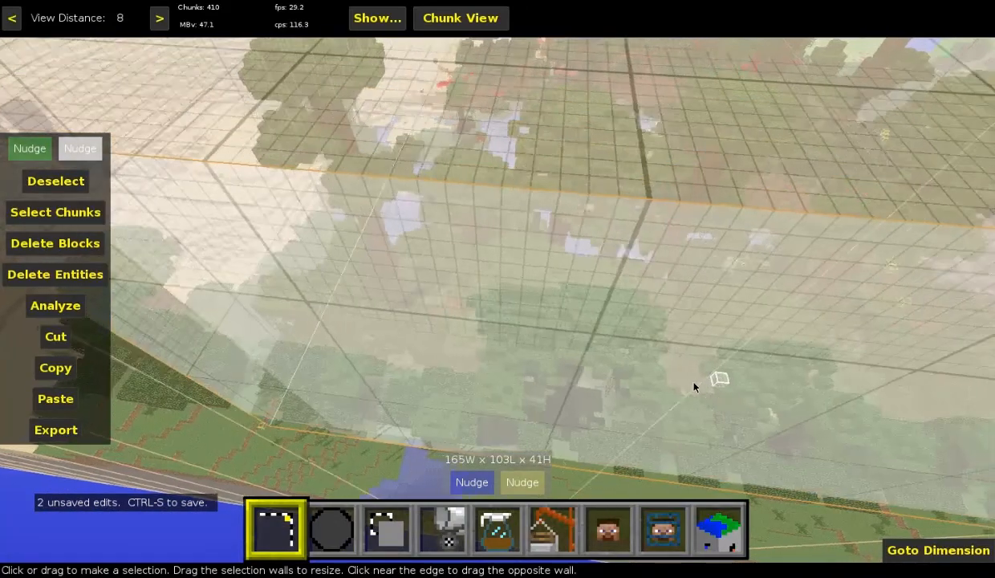
left_click_drag(678, 395, 675, 397)
mouse_move(846, 404)
right_mouse_down()
mouse_move(835, 397)
mouse_move(845, 407)
right_mouse_up()
- Extend the selection's adjoining wall over the forest and desert until it is 289 blocks long
key("w")
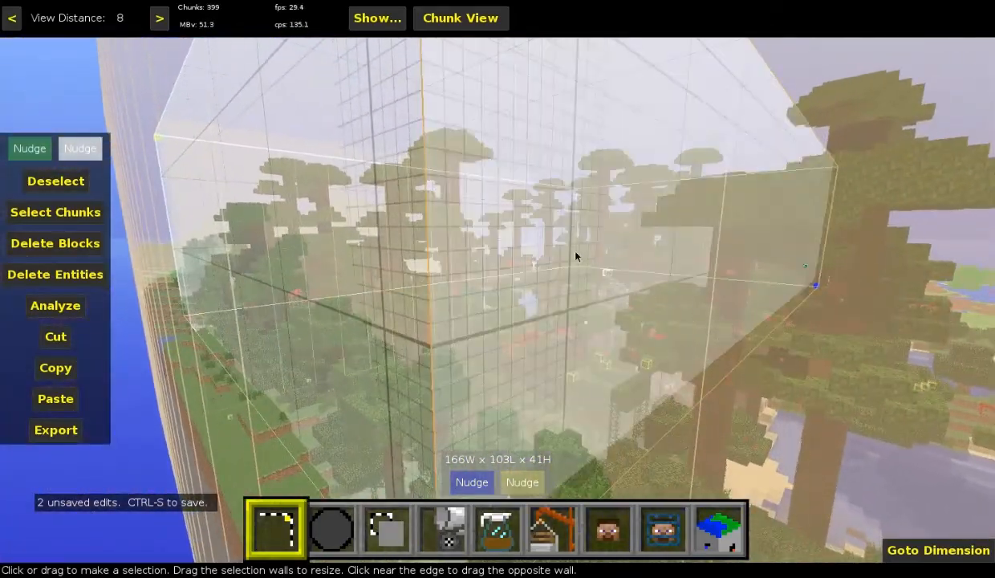
left_click_drag(548, 275, 587, 295)
left_click_drag(652, 315, 833, 553)
key("s")
key("s")
right_click(833, 554)
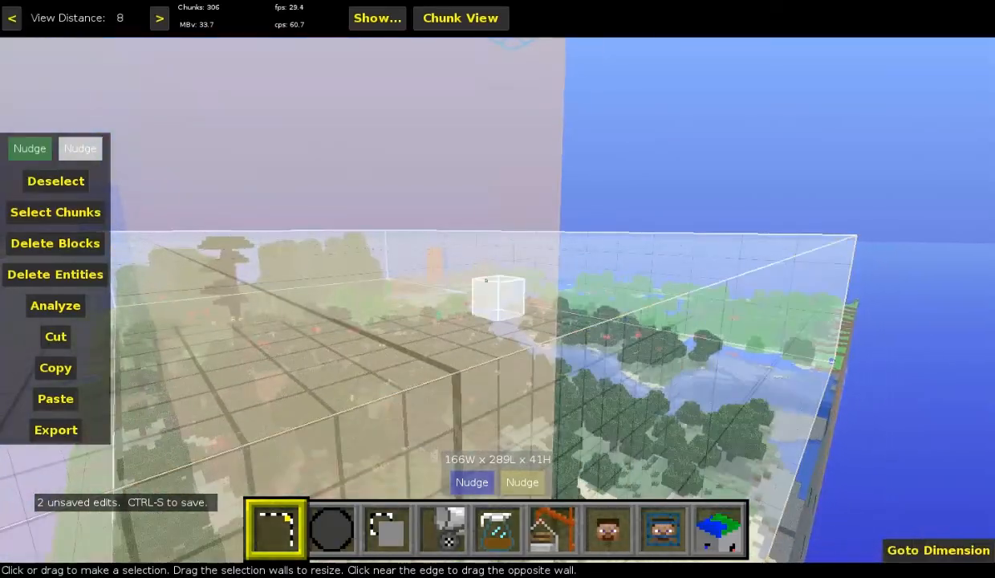
- Examine where the selection meets the sandy cliff at the edge of the world
key("w")
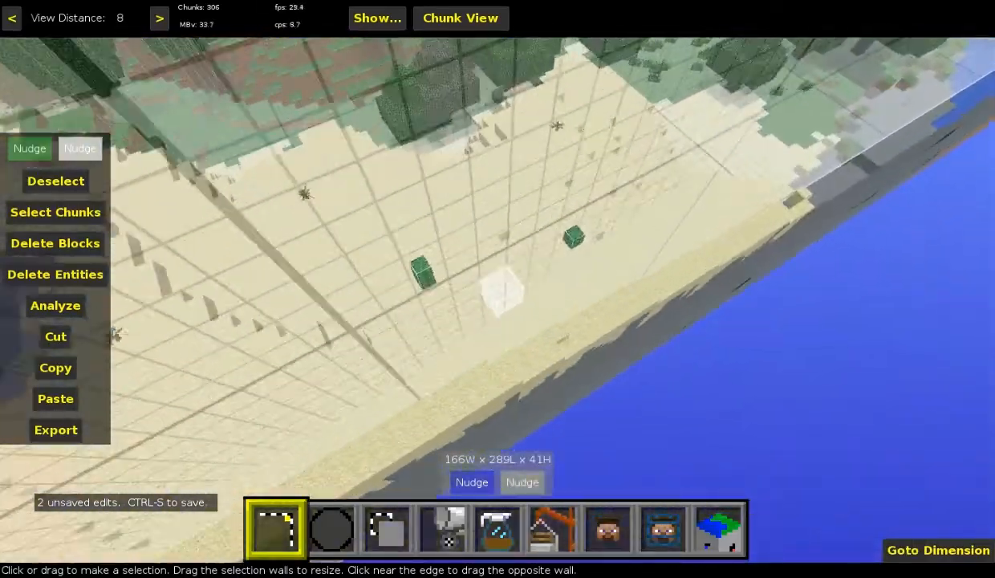
key("w")
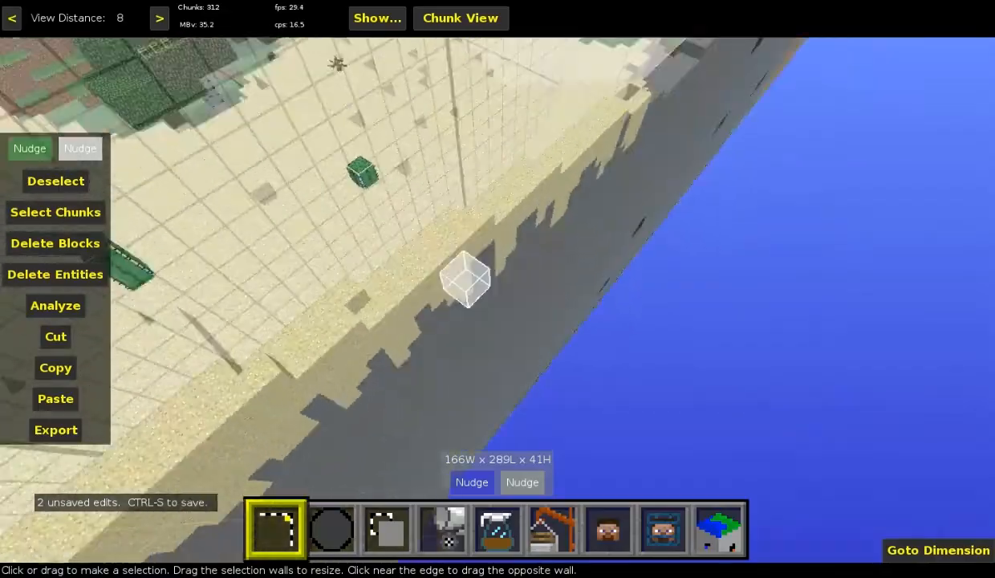
key("w")
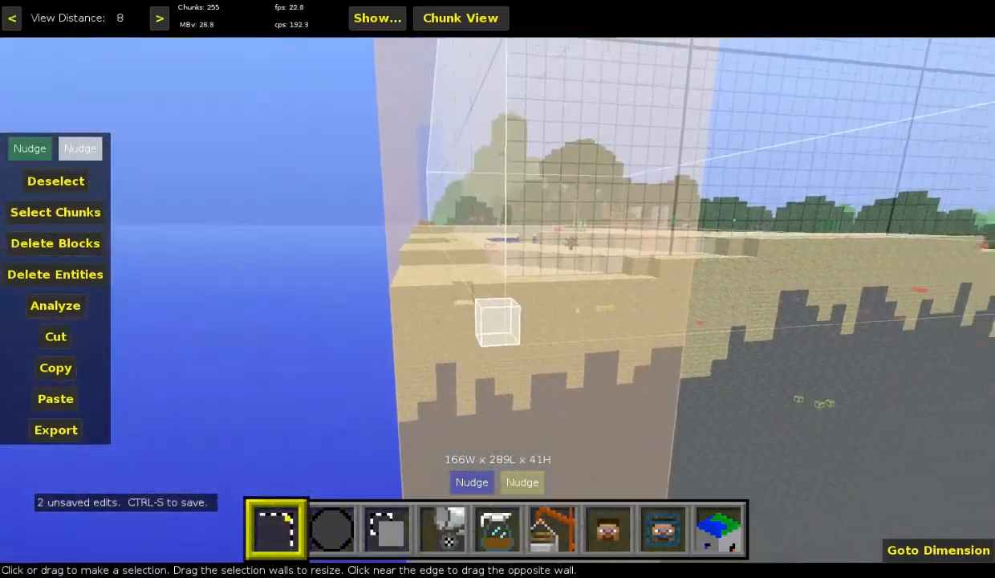
key("d")
right_click(714, 467)
key("w")
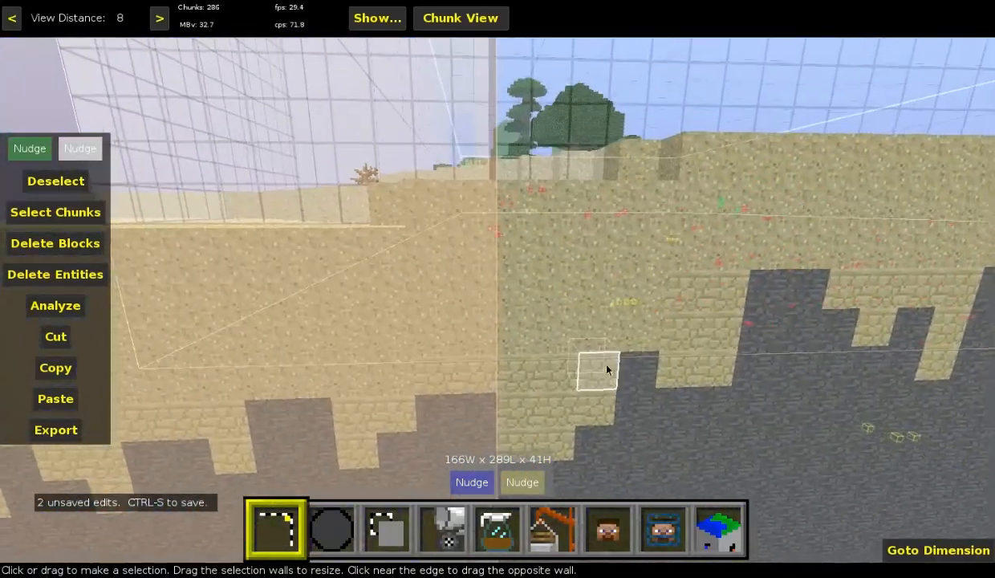
key("s")
- Fill the 166 by 289 by 41 block selection with Air to clear everything inside it
right_click(517, 286)
right_click(498, 290)
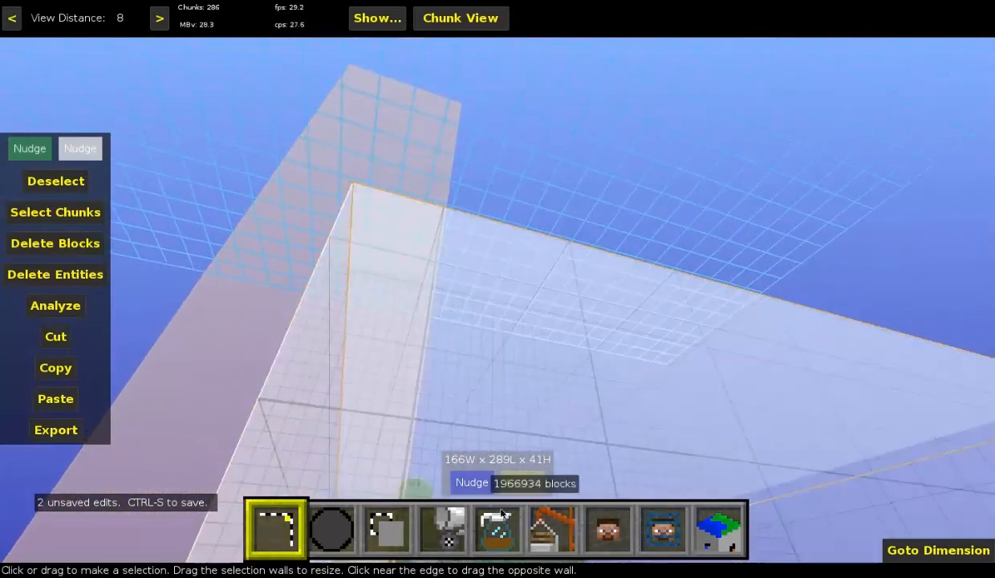
left_click(449, 525)
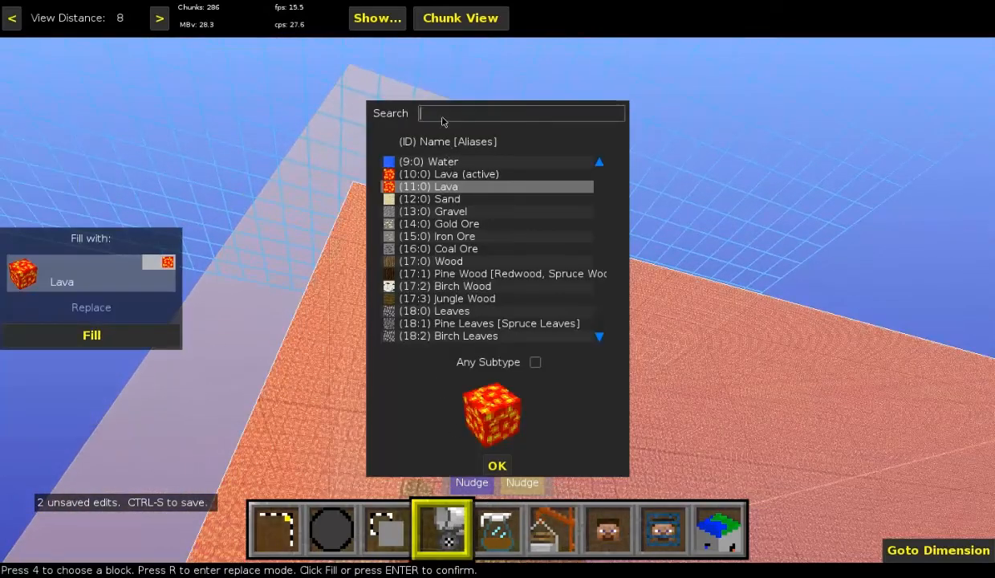
type("air")
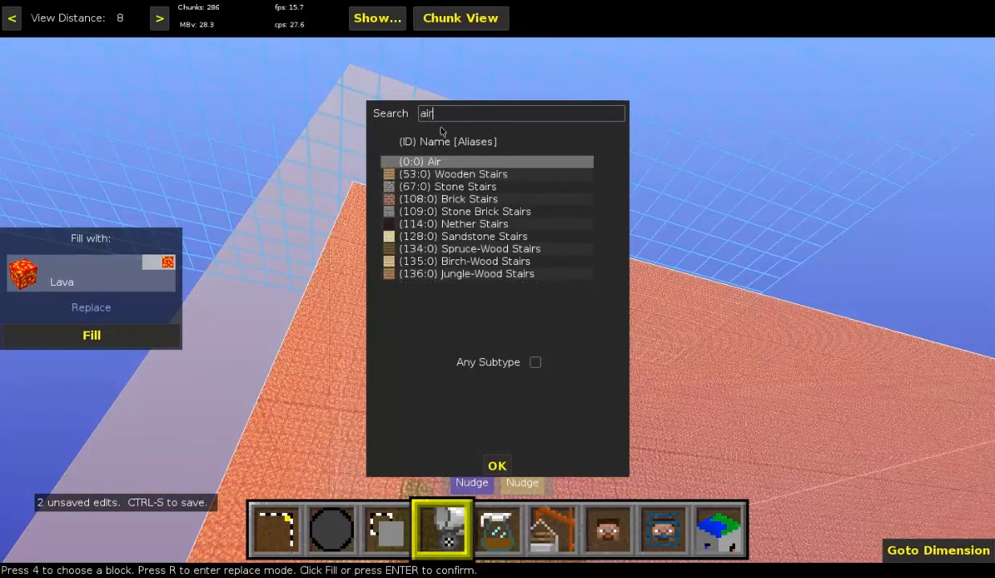
double_click(427, 162)
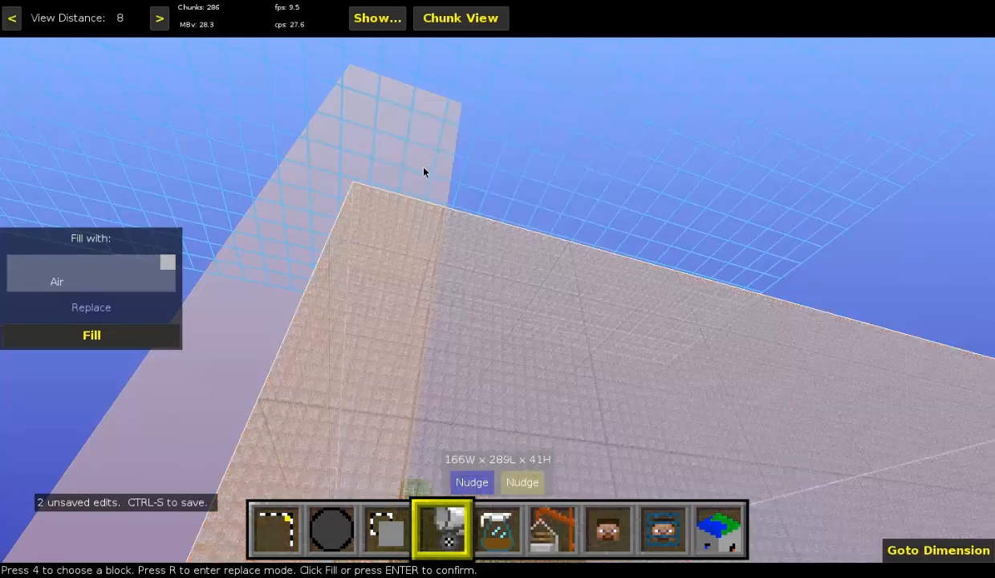
left_click(92, 337)
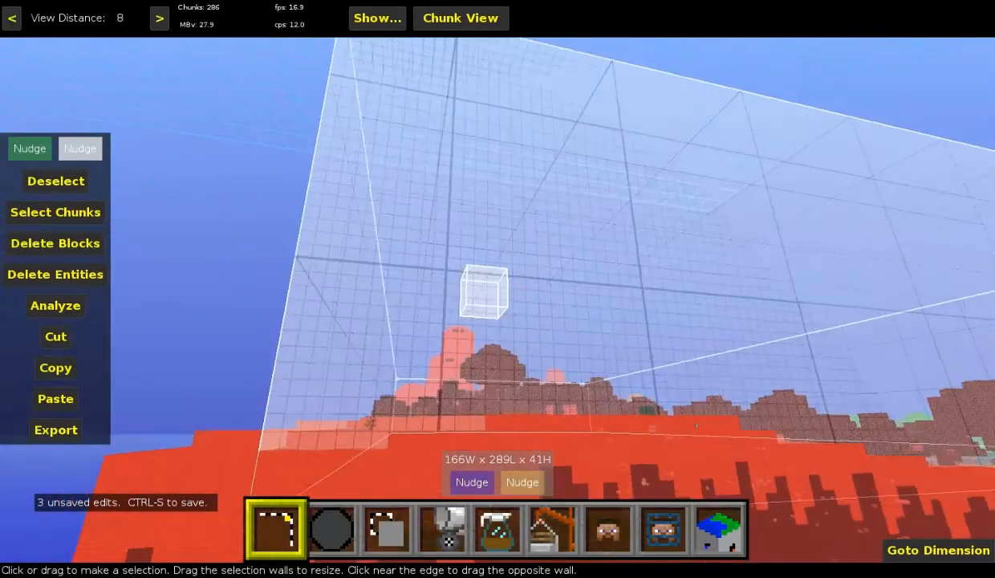
- Survey the terrain inside the selection to check how the trees and hills are cleared
key("w")
key("w")
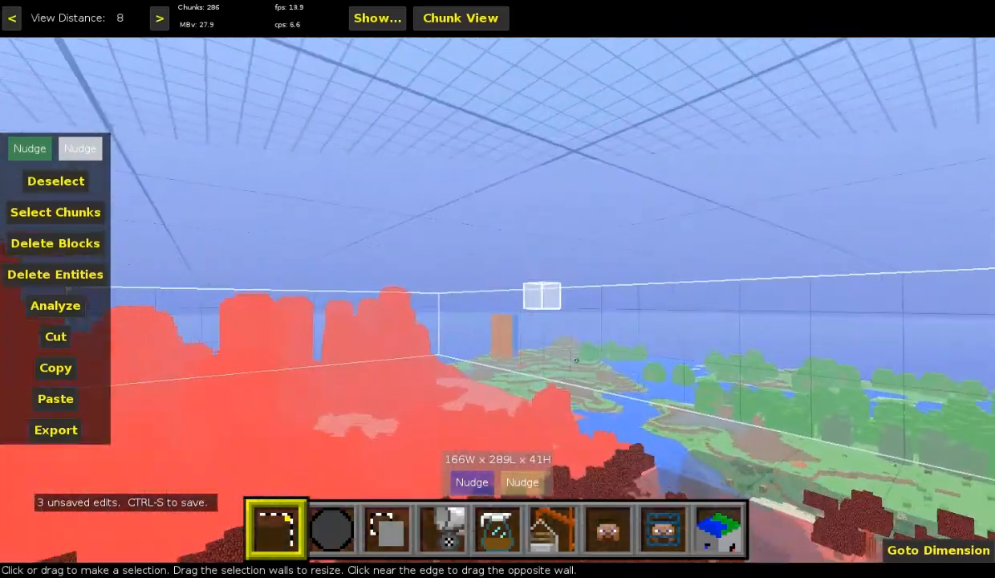
key("w")
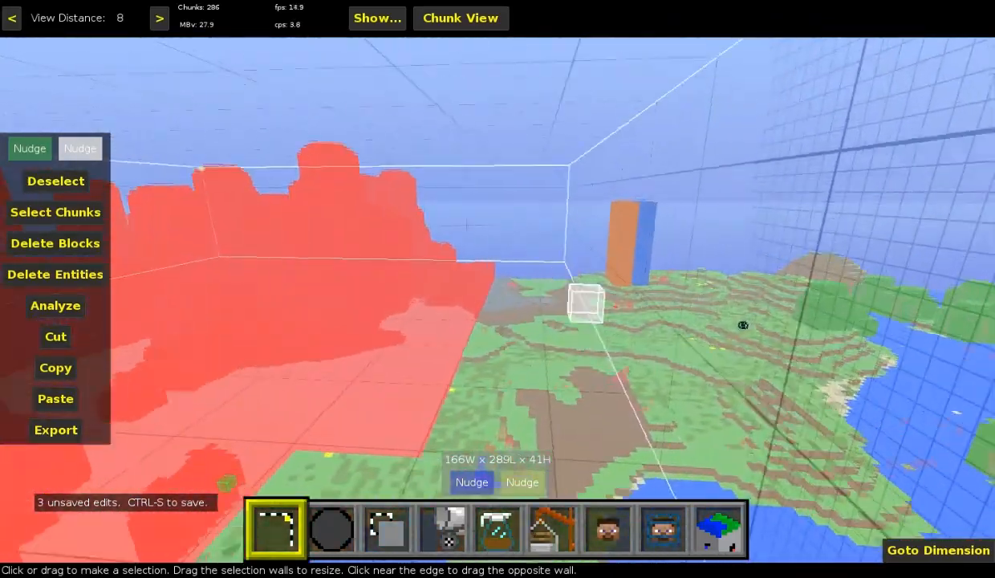
key("w")
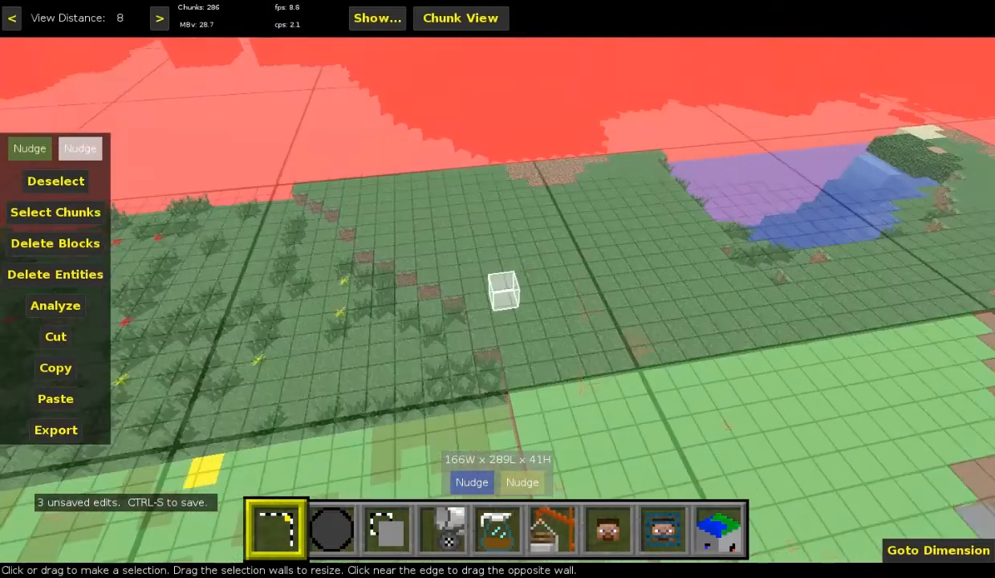
key("w")
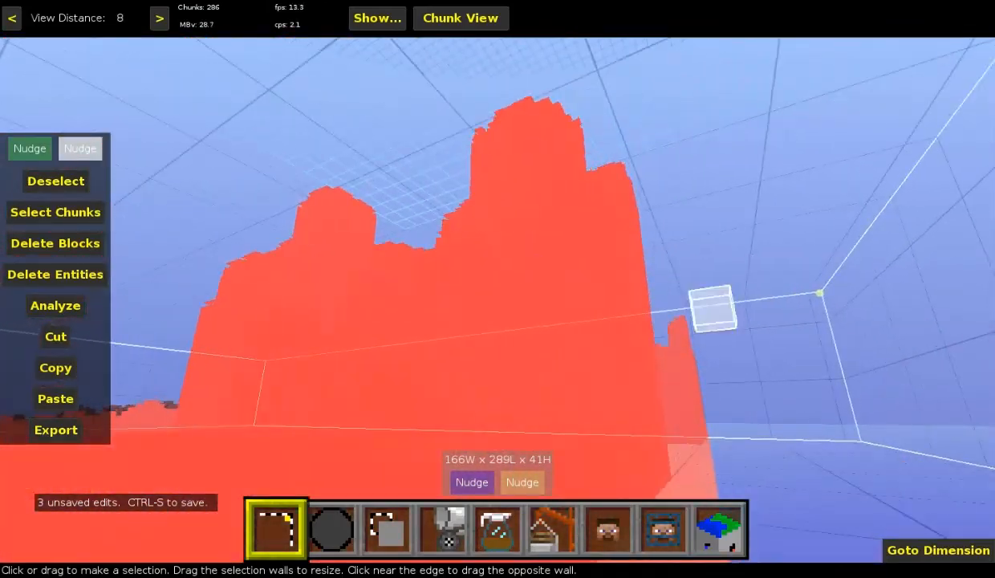
key("w")
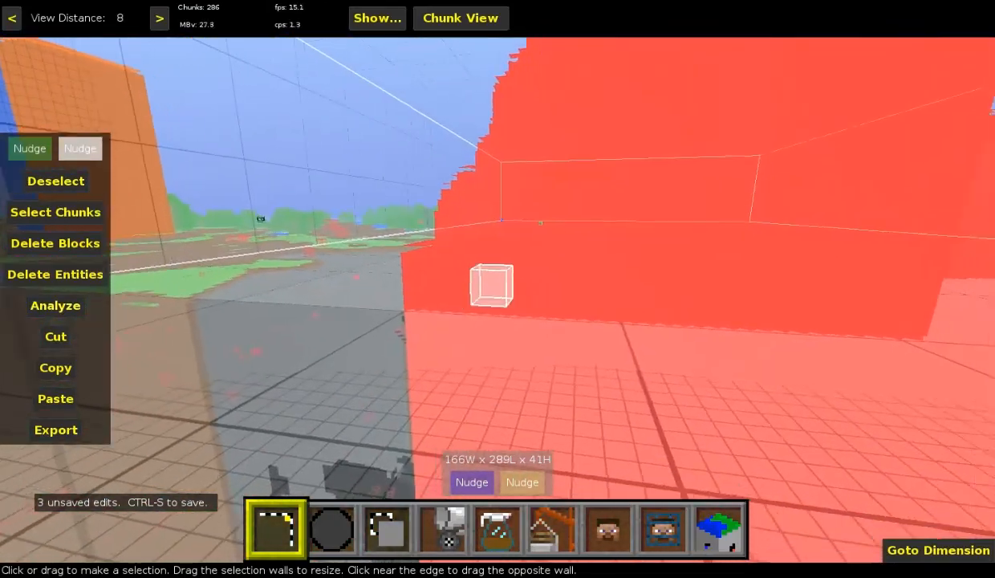
key("w")
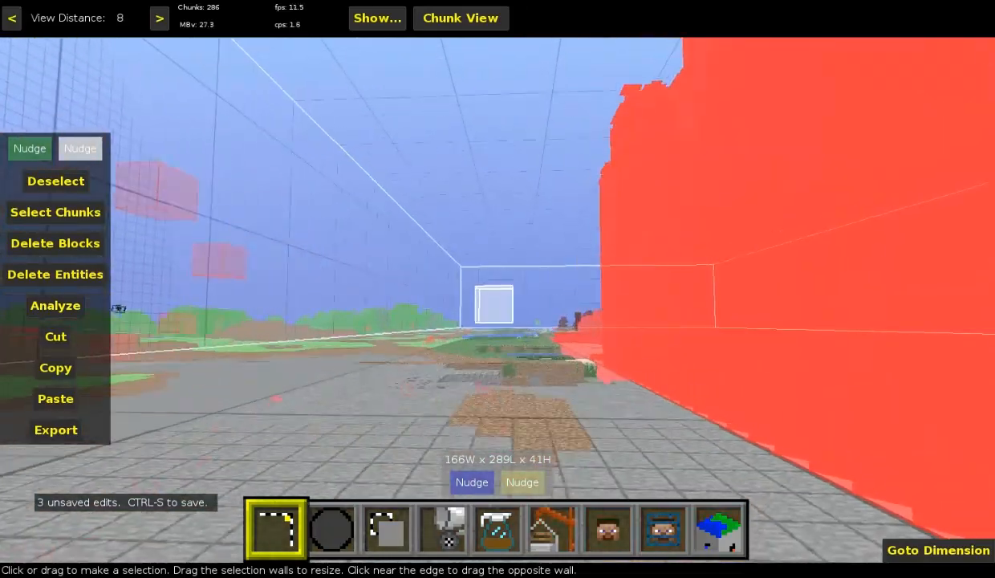
- Widen the selection to 172 blocks over the remaining grass strip and fill it with Air
key("w")
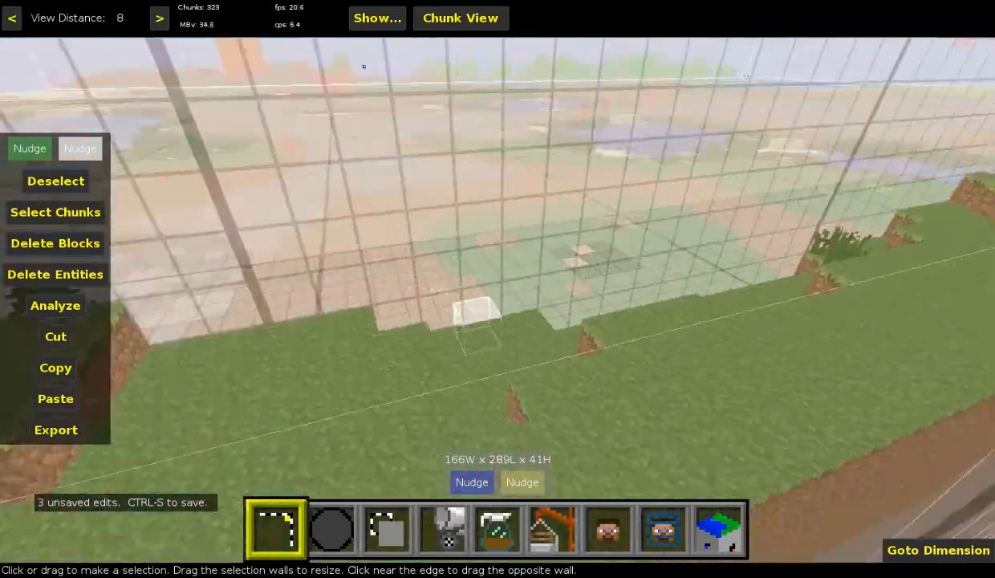
key("w")
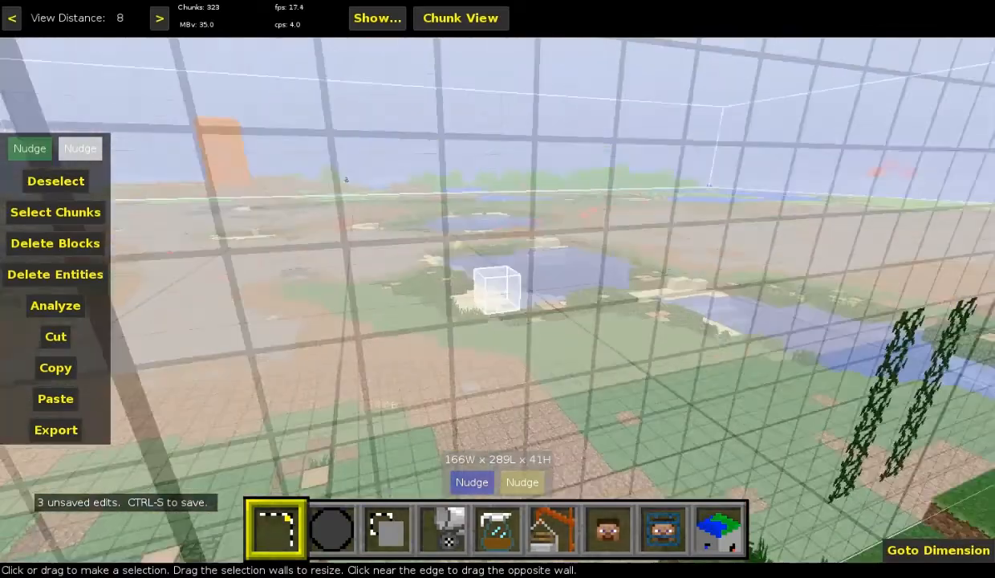
key("s")
right_click(386, 231)
left_click_drag(386, 234, 401, 273)
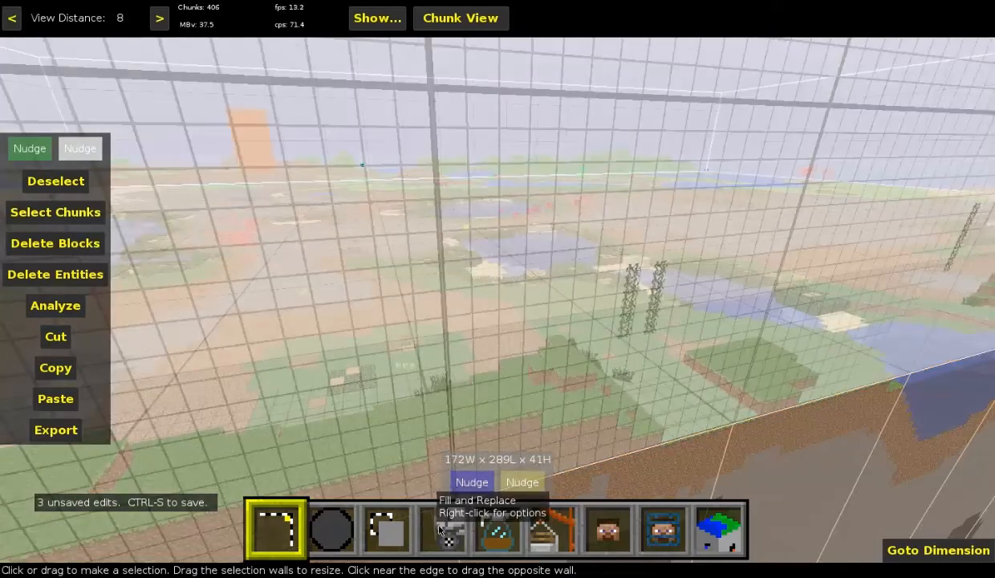
left_click(441, 532)
double_click(426, 166)
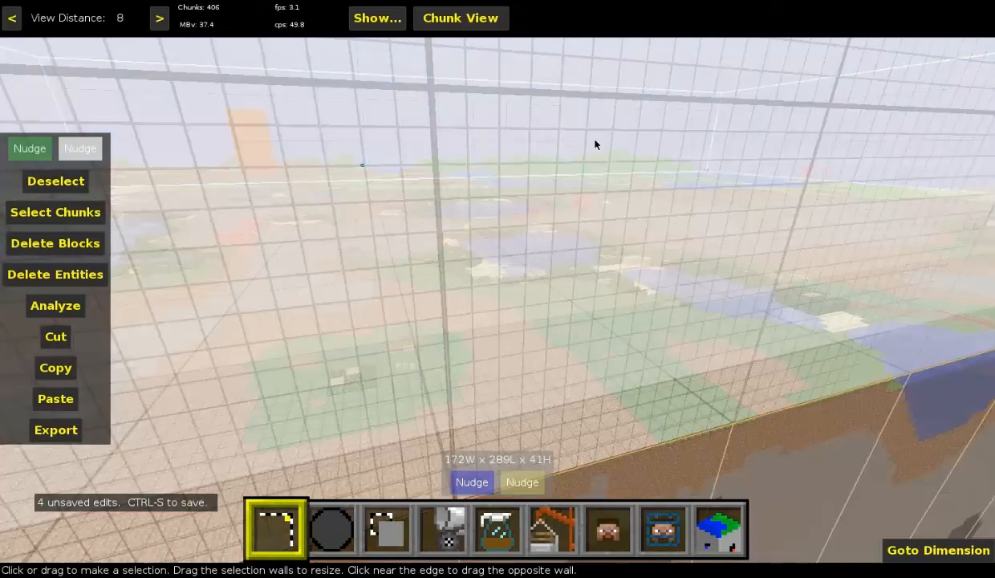
- Inspect the flattened ground, the lakes and the remaining border terrain from inside the selection
right_click(725, 319)
key("w")
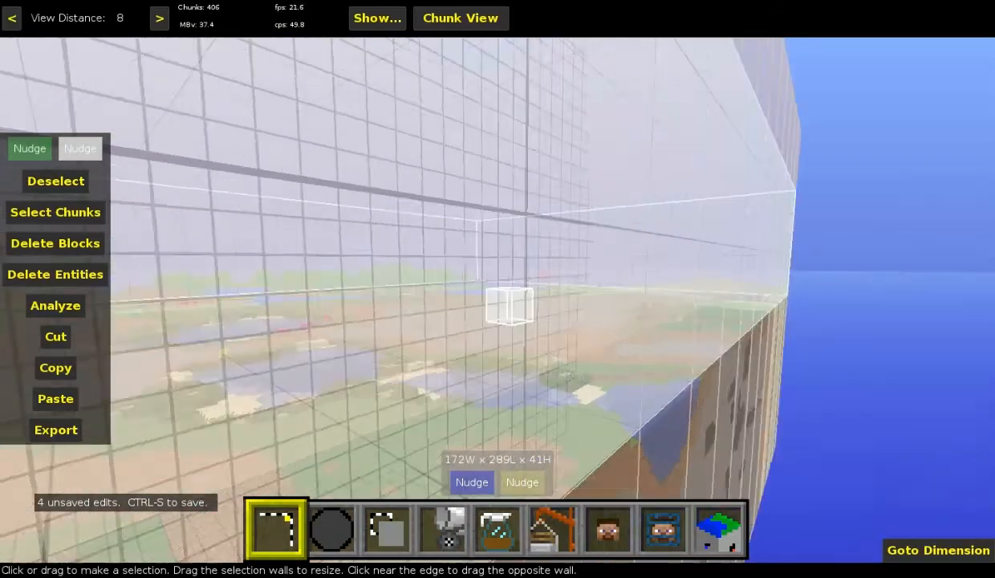
key("w")
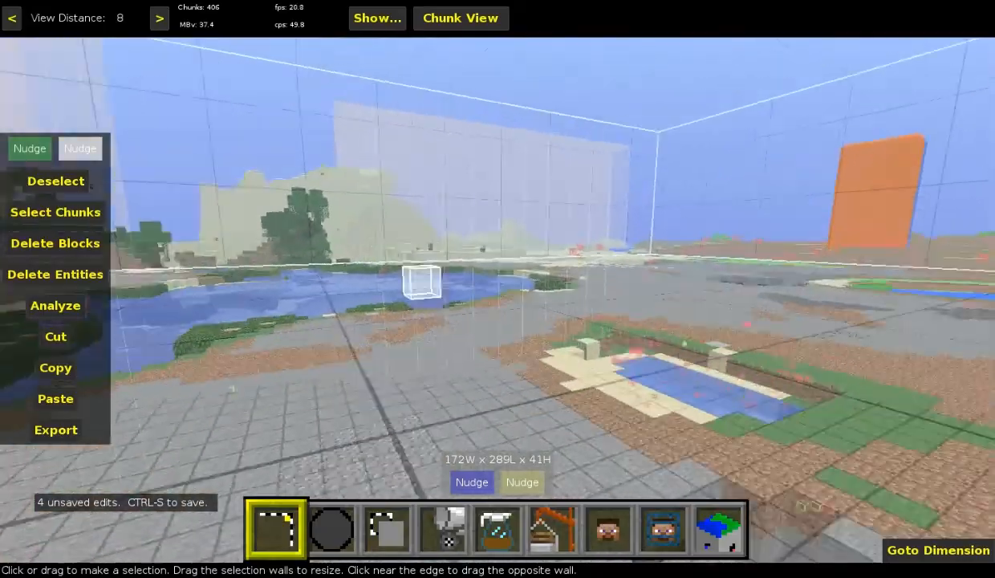
key("w")
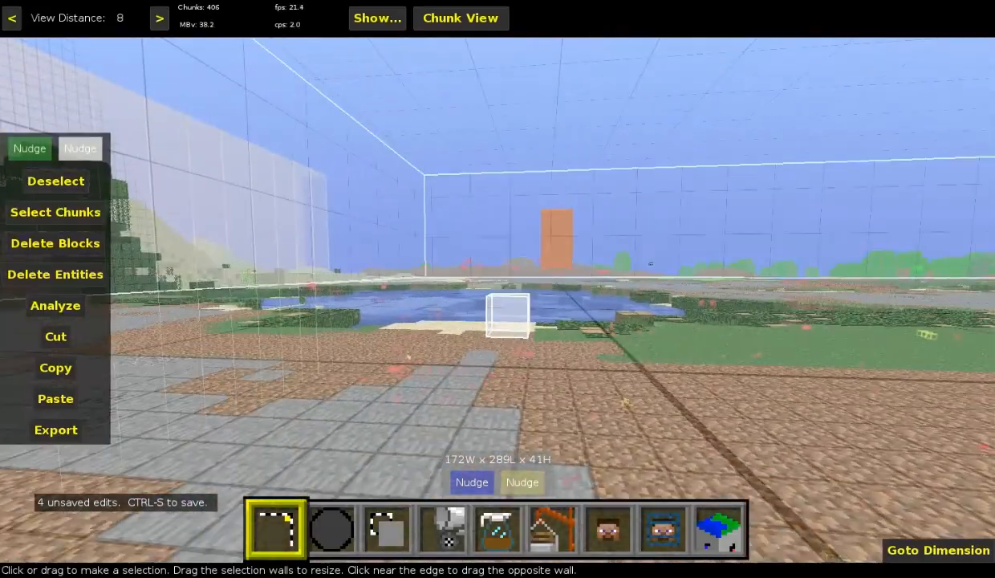
key("w")
right_click(724, 330)
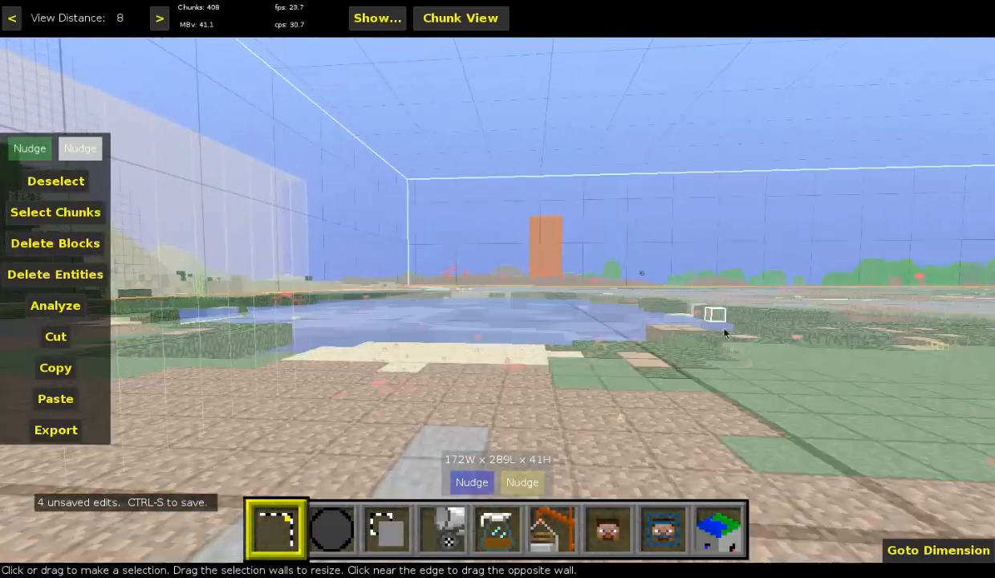
- Extend the selection down into the ground to a height of 44 blocks and fill it with Air
right_click(637, 347)
key("s")
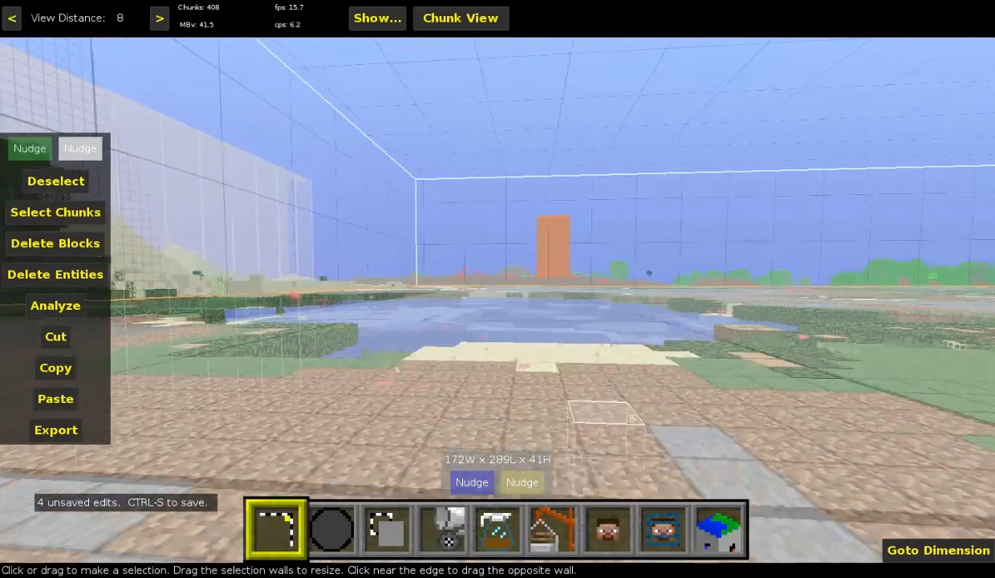
key("w")
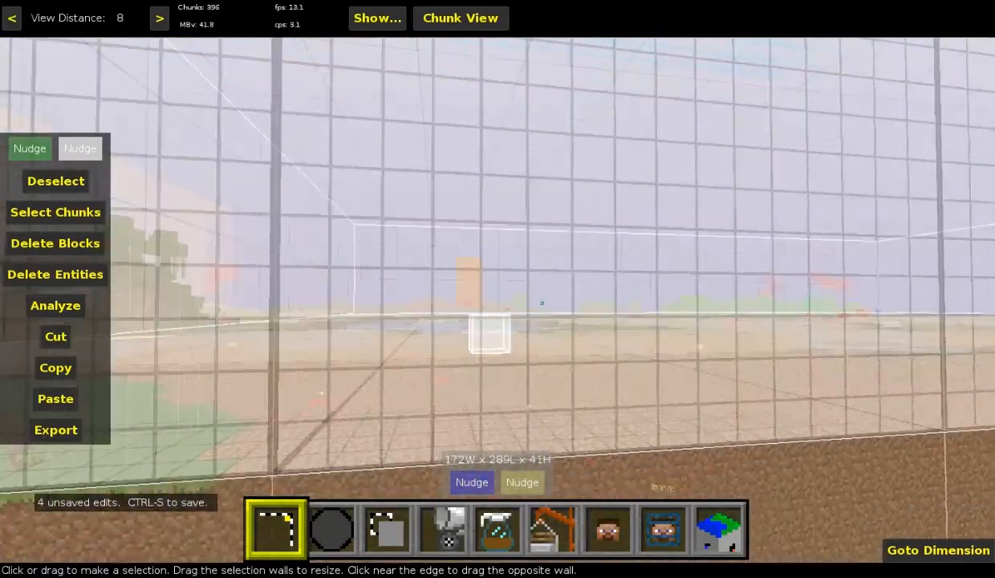
right_click(598, 431)
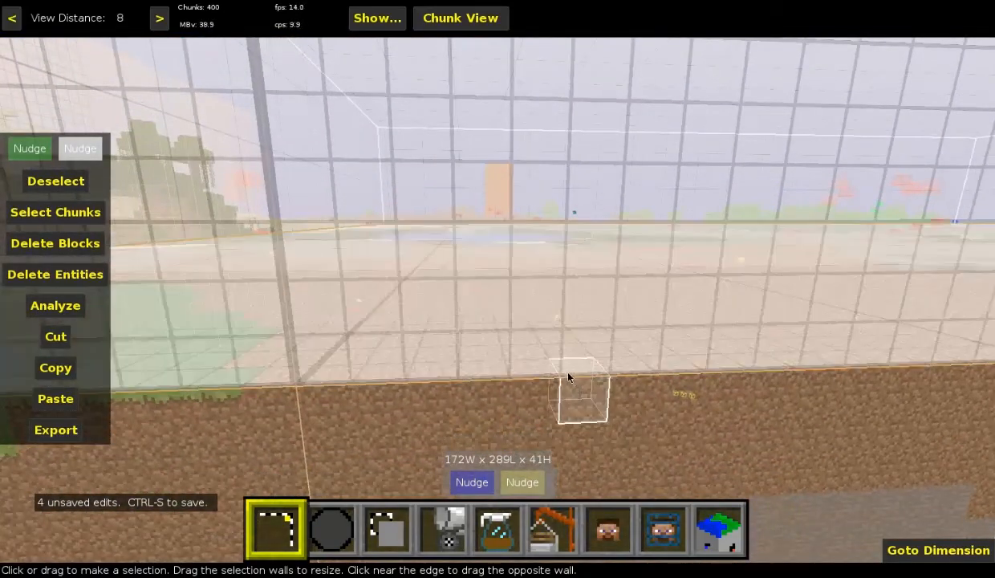
left_click_drag(569, 395, 582, 482)
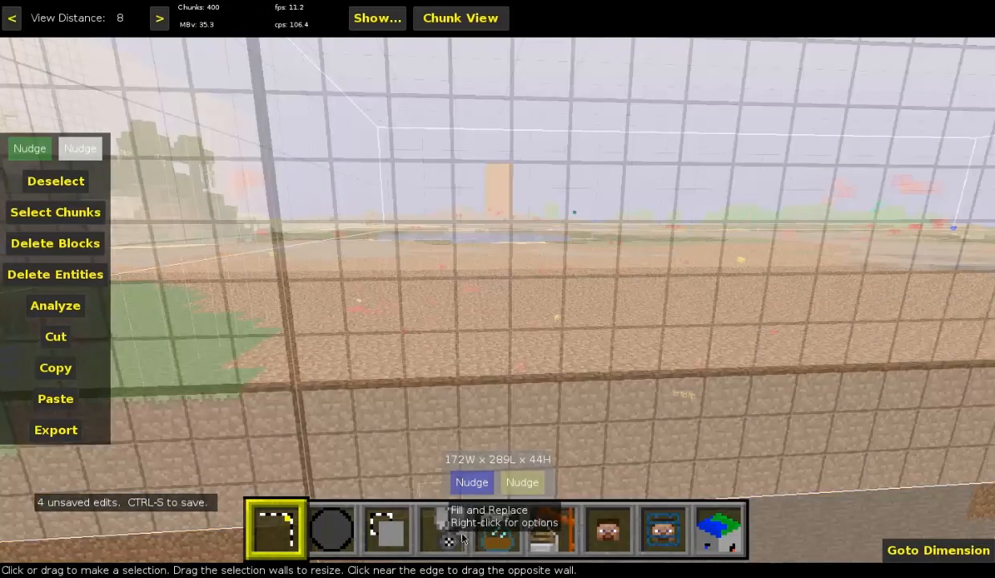
left_click(463, 536)
double_click(417, 163)
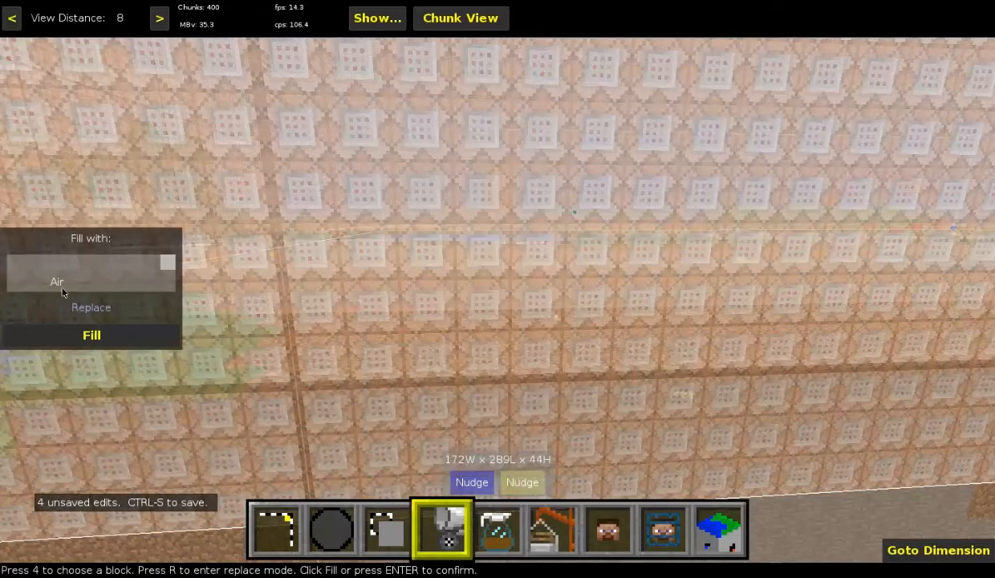
left_click(111, 336)
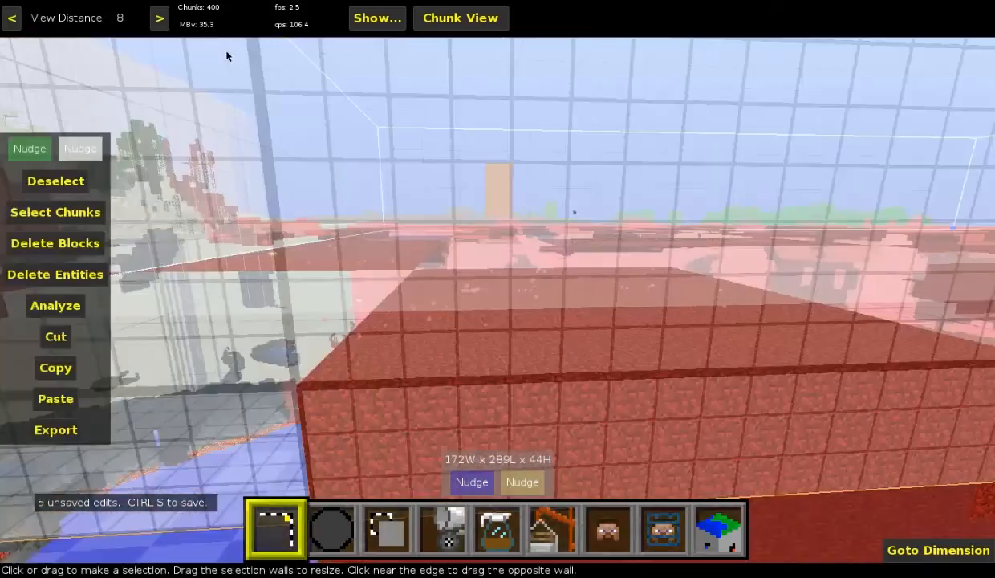
- Inspect the lowered ground, lakes, lava pools and edges of the cleared area from inside the selection
right_click(332, 279)
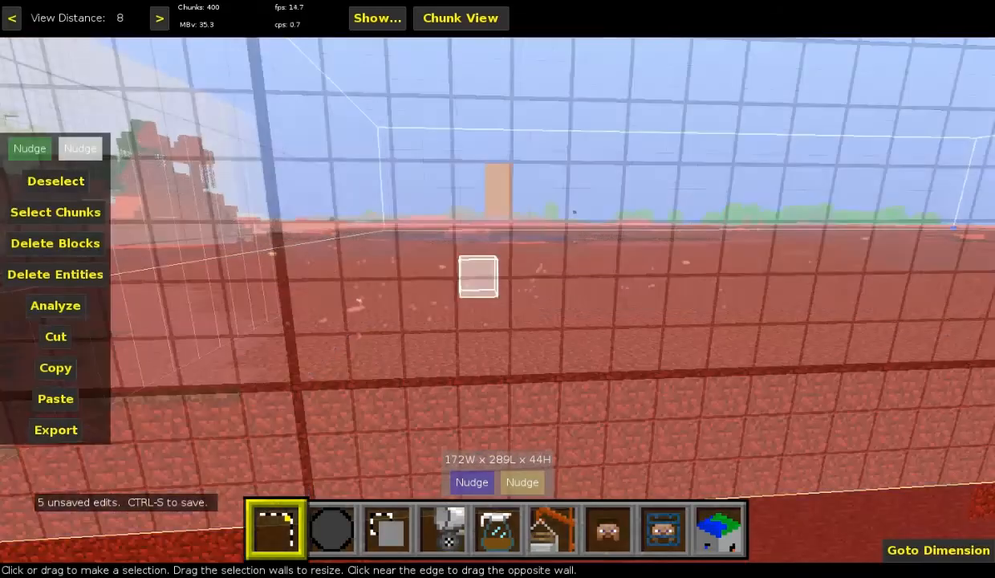
key("w")
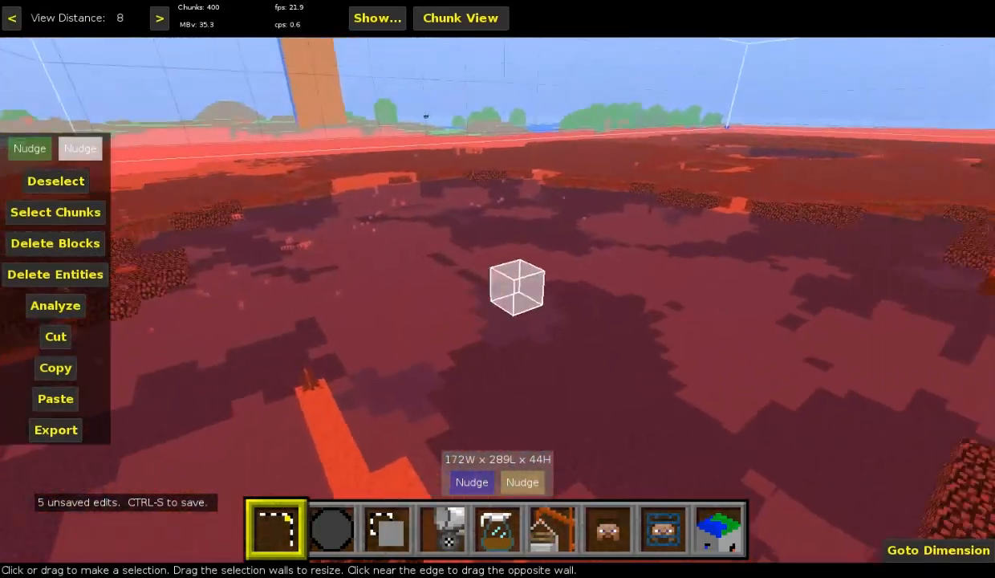
key("d")
key("w")
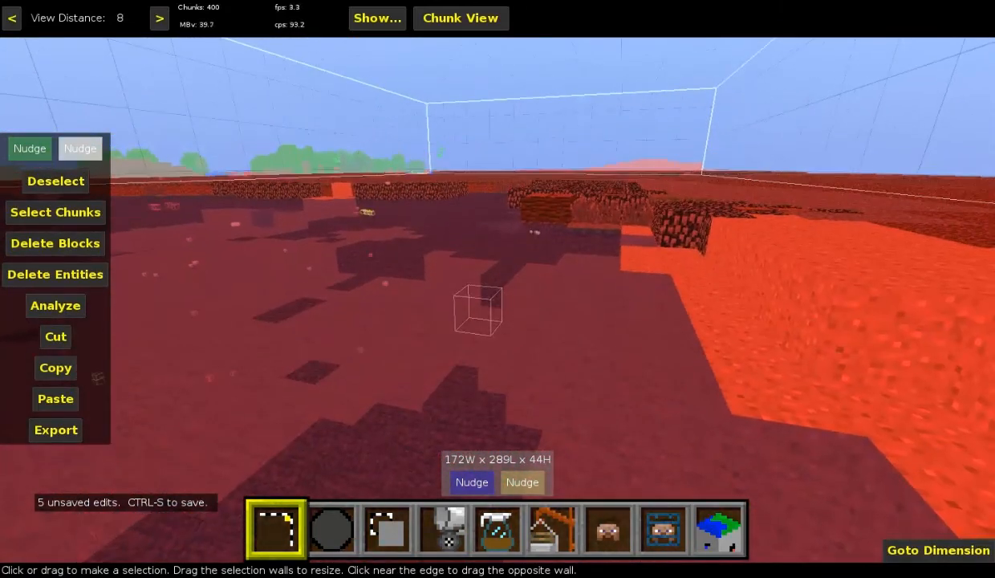
key("w")
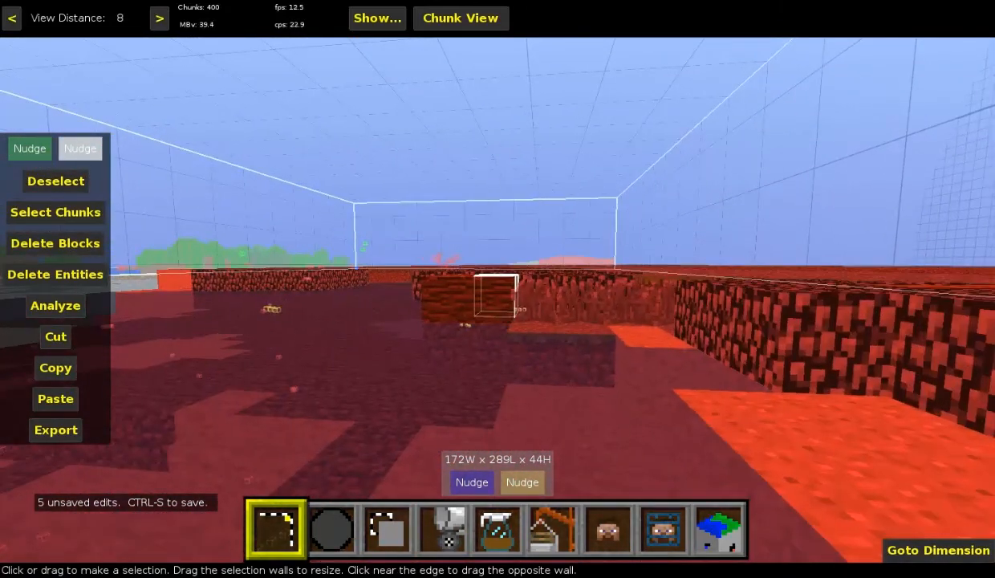
key("w")
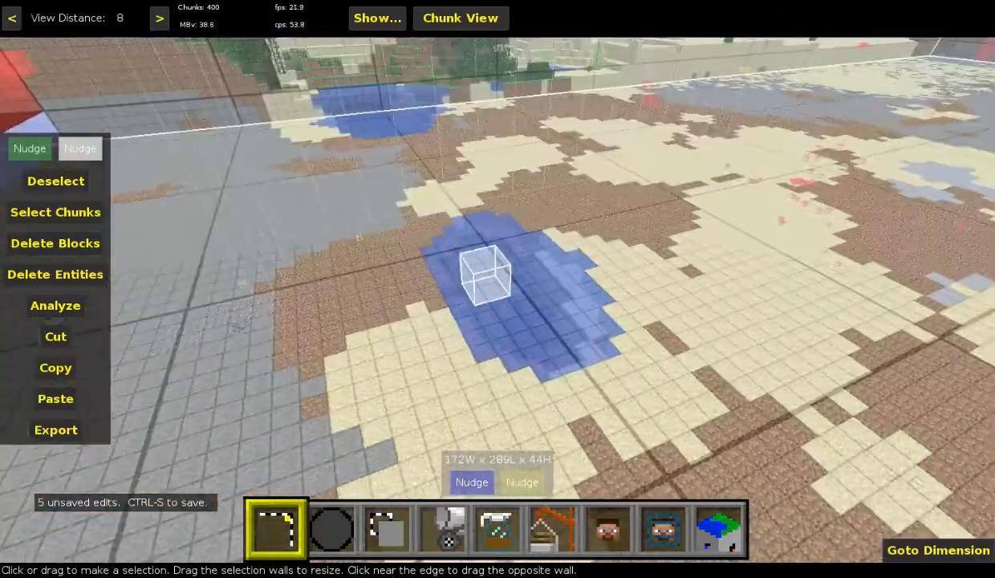
key("w")
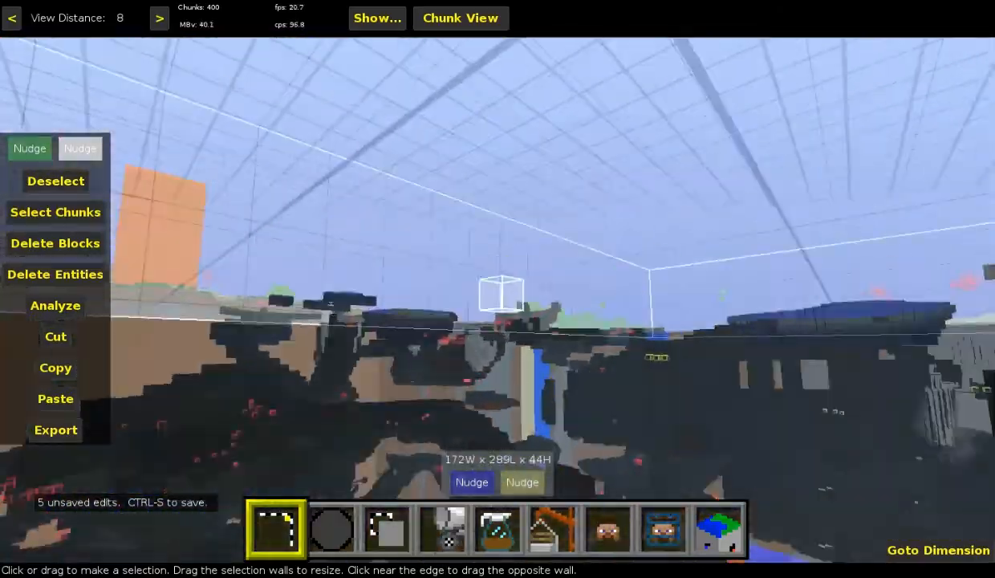
key("w")
key("w")
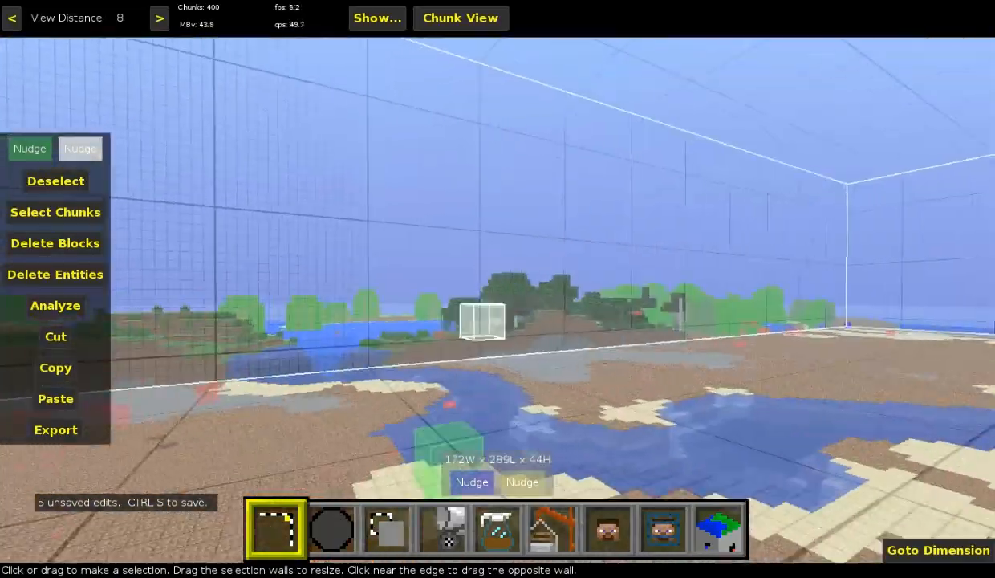
key("w")
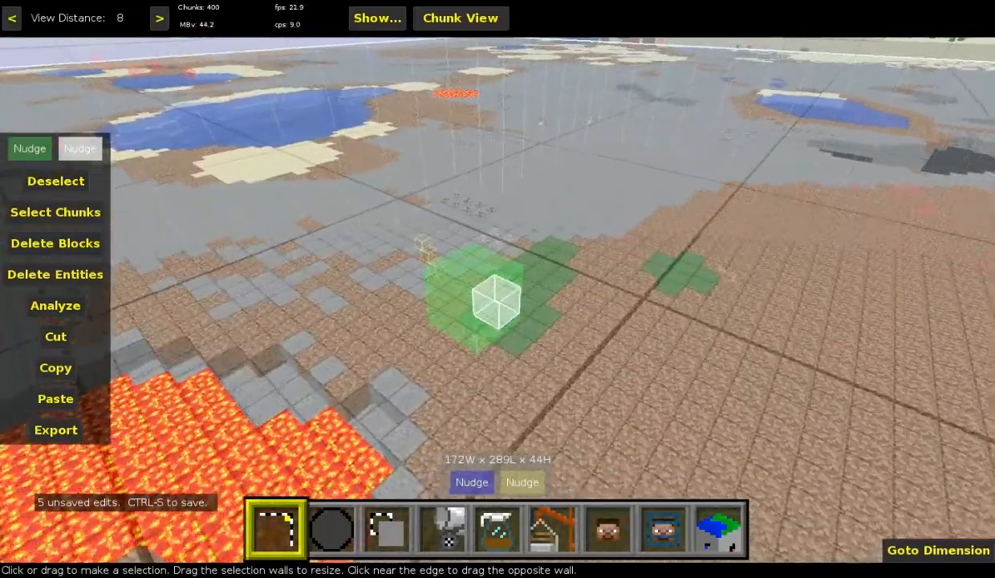
key("w")
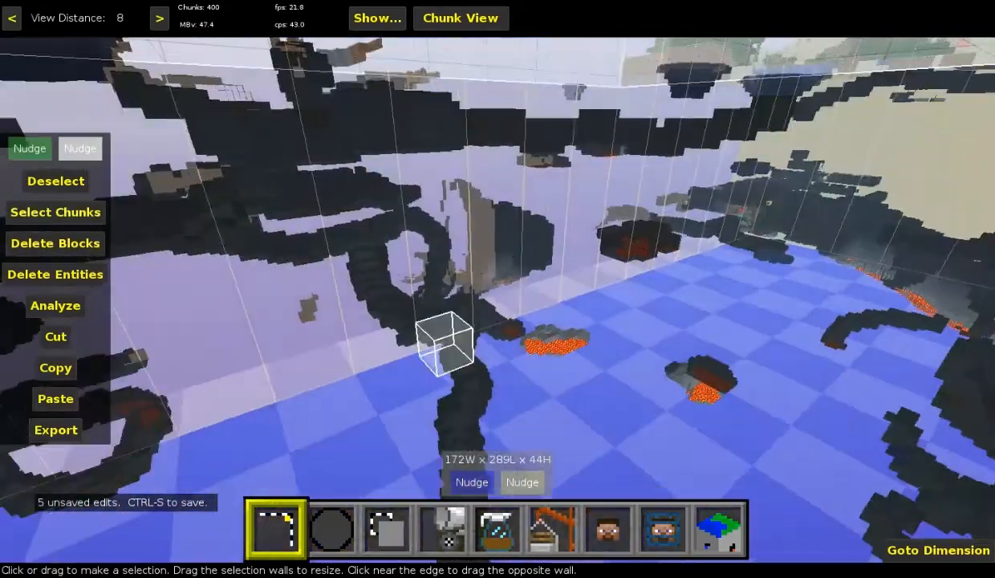
- Examine the caves and the mossy cobblestone dungeon chamber beneath the cleared ground
key("w")
key("w")
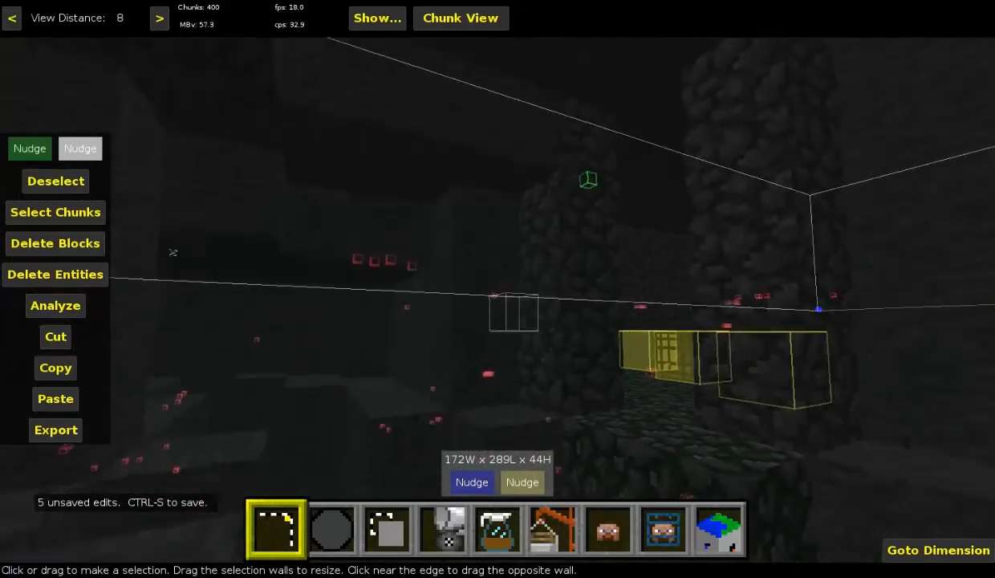
key("w")
key("w")
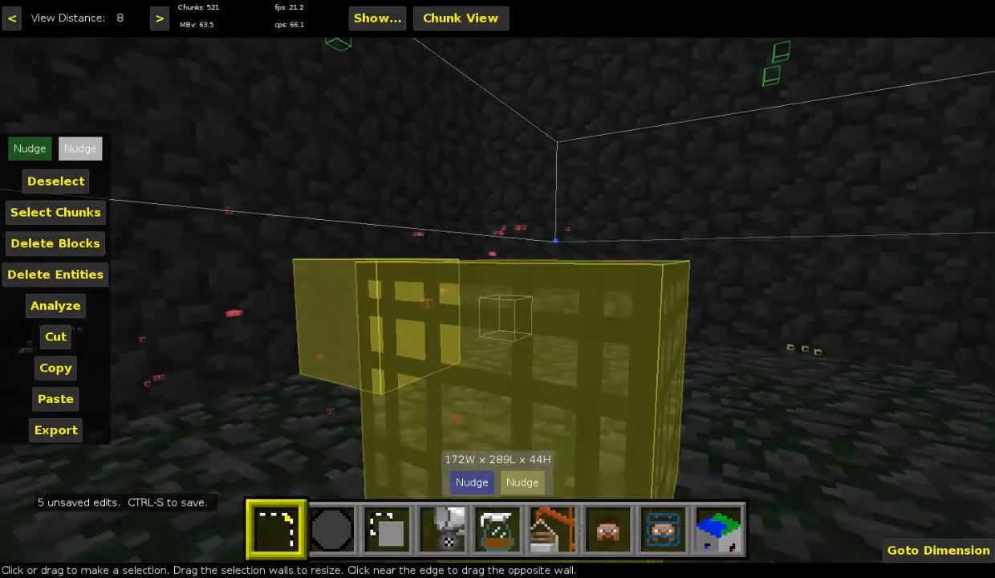
key("s")
key("a")
right_click(278, 260)
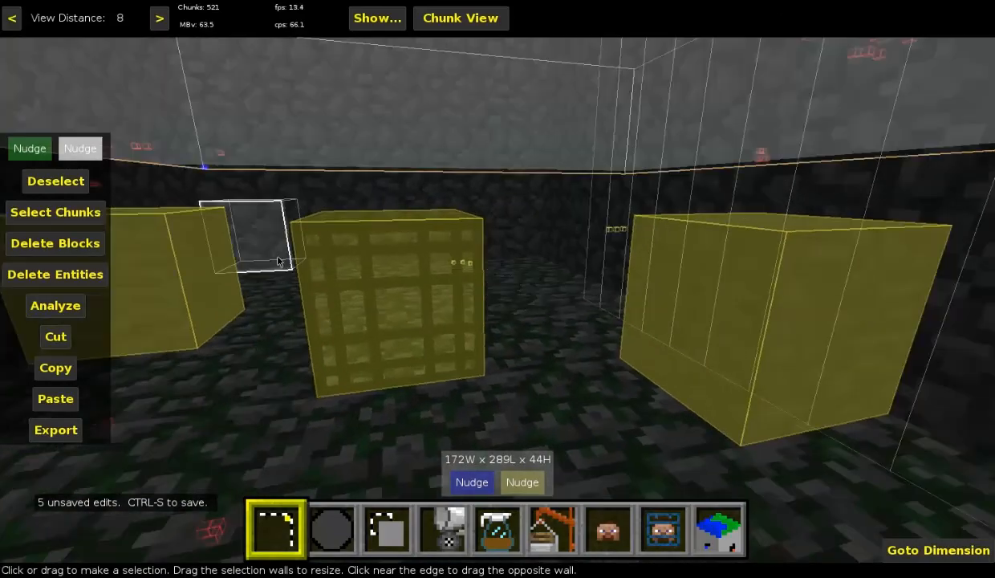
right_click(369, 280)
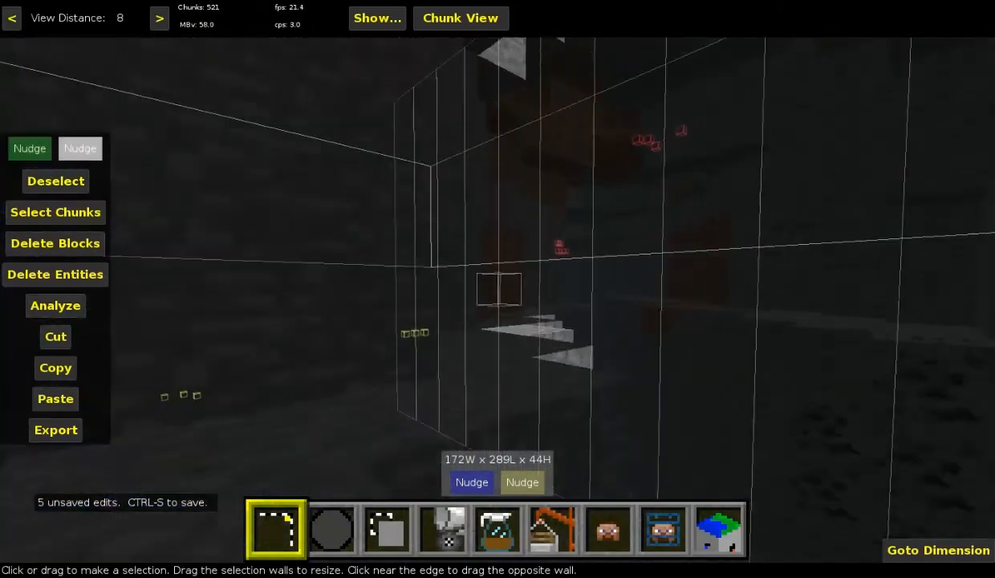
- Clear the selection and check the flattened area, its border and the floating lava and water slabs
key("q")
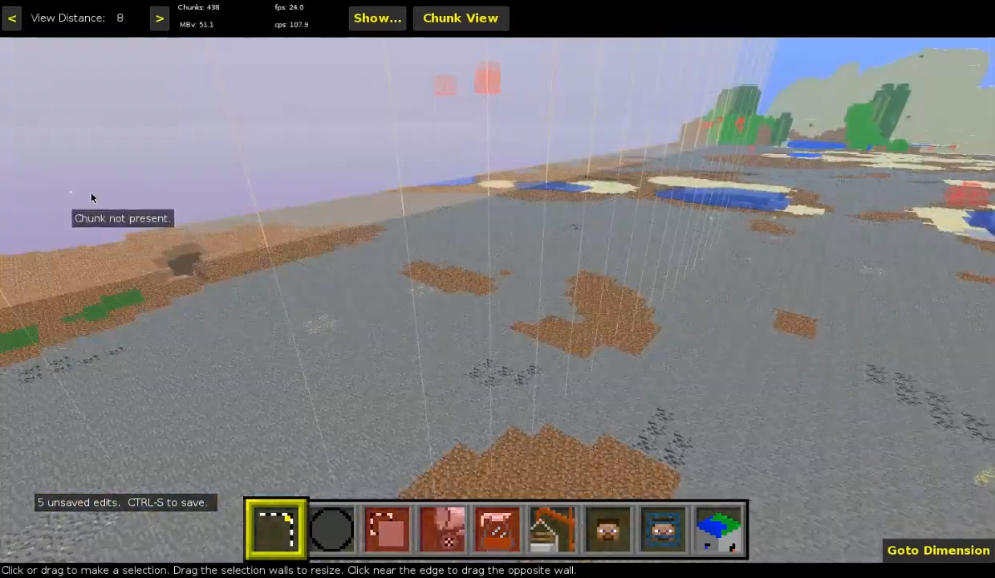
key("w")
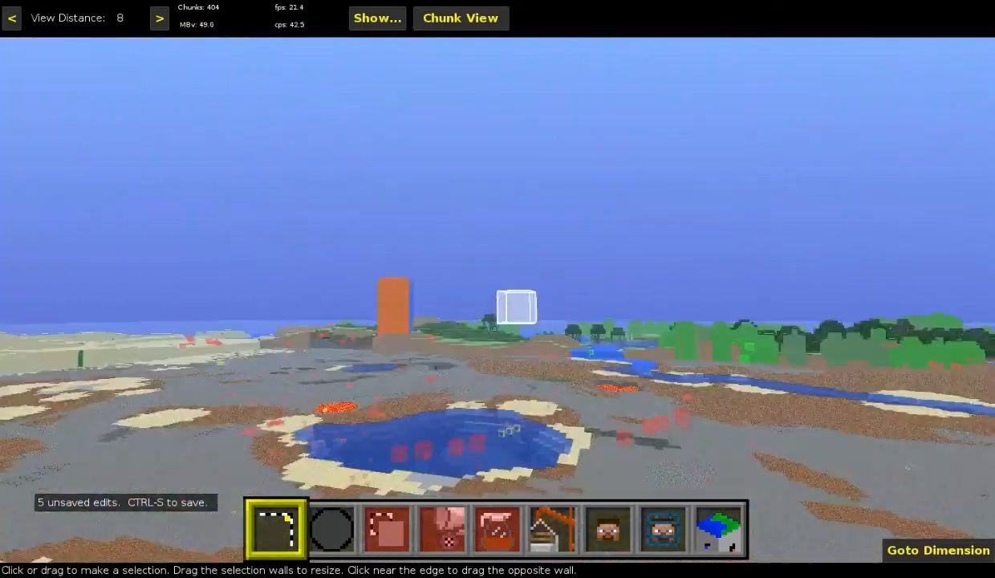
key("w")
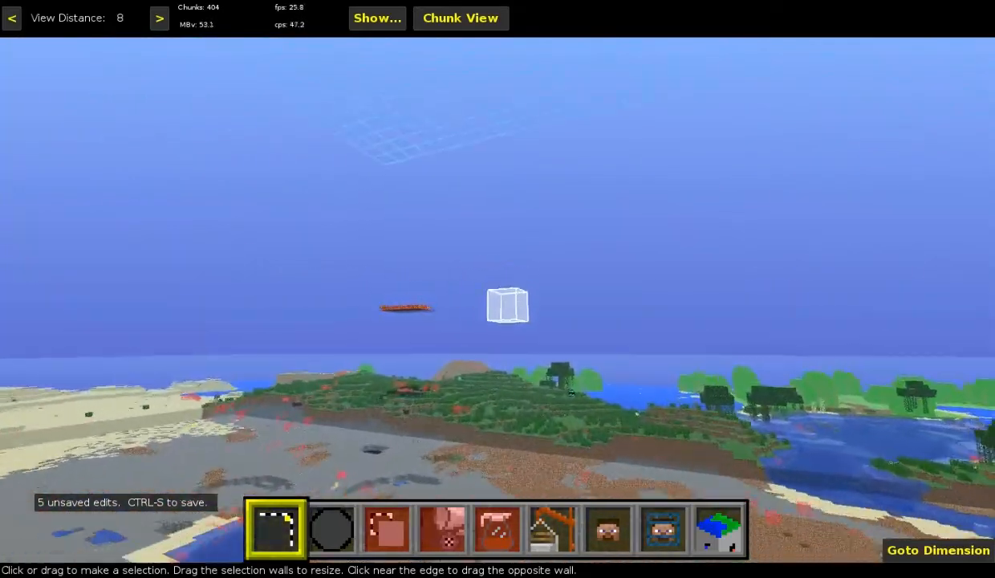
key("w")
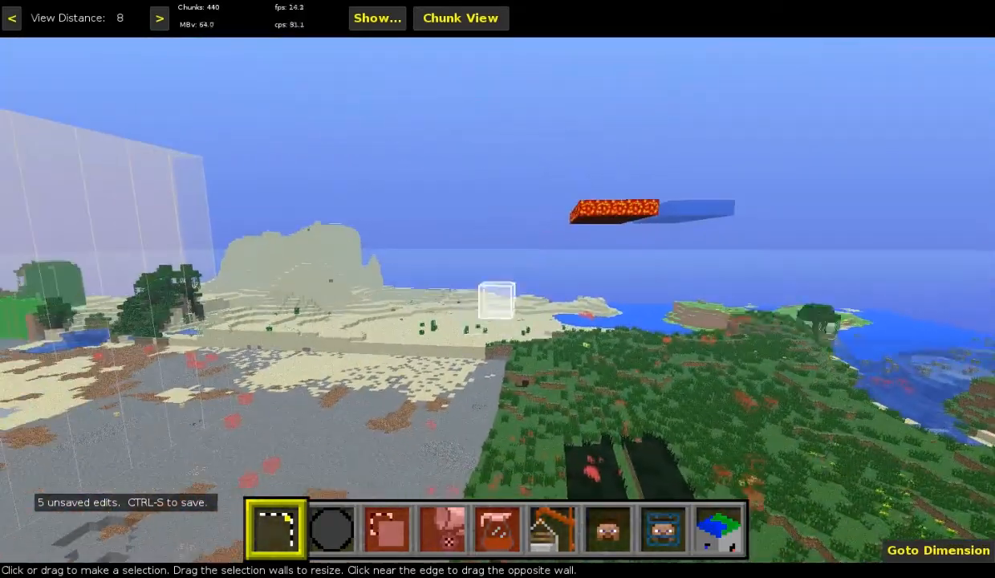
key("w")
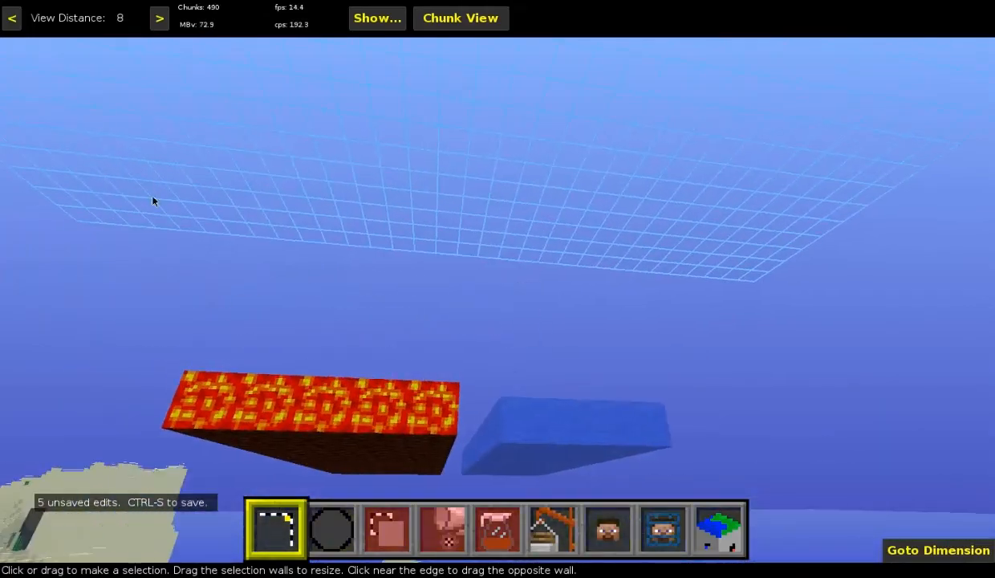
- Save the unsaved edits to the world
key("Escape")
left_click(428, 199)
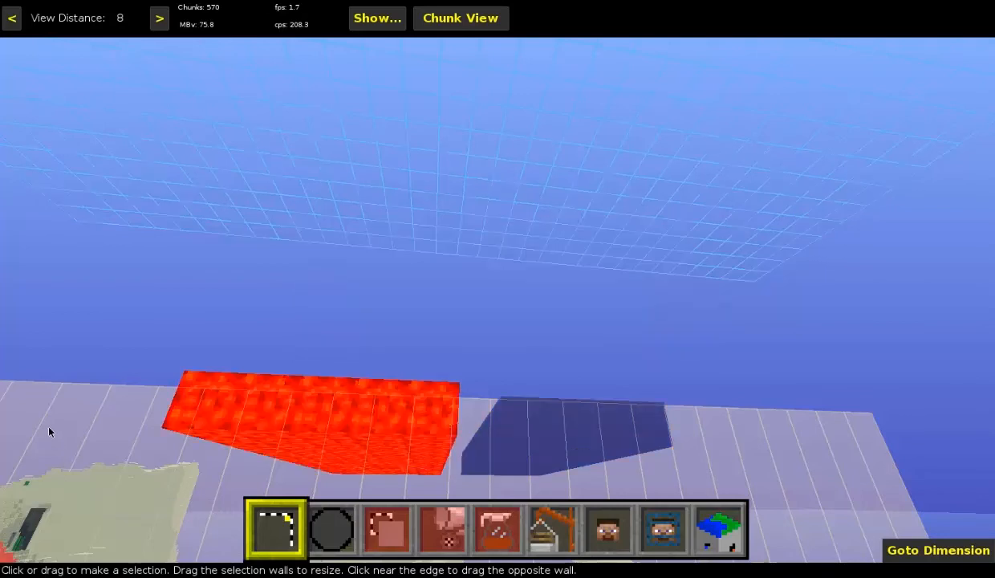
key("Escape")
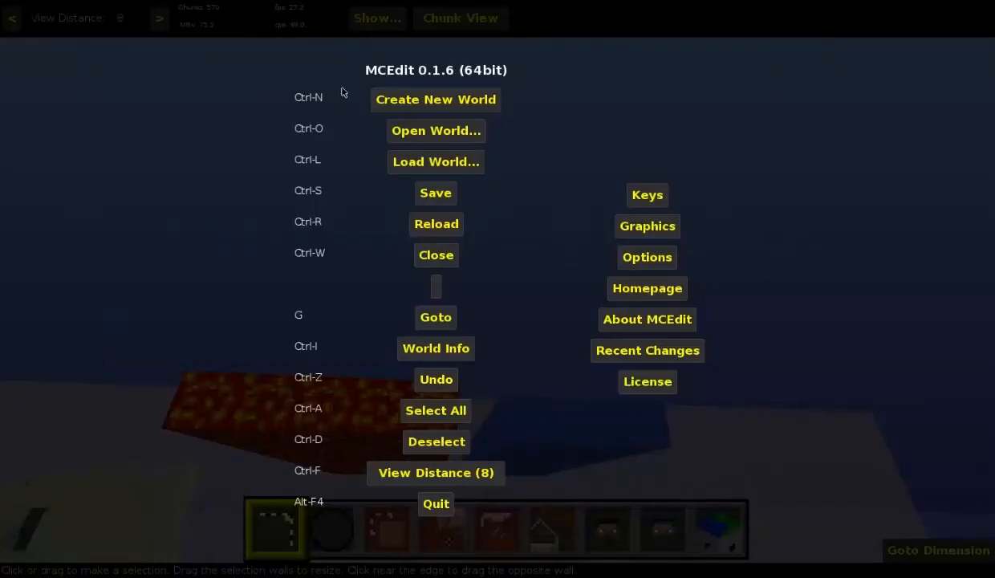
key("Escape")
- Switch to Minecraft and open the singleplayer world "tast"
key("Escape")
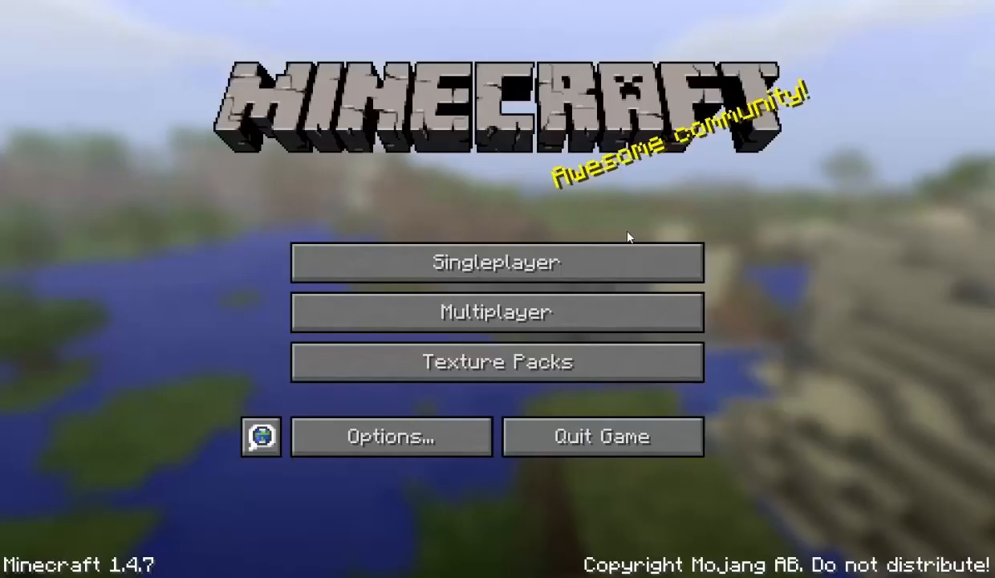
left_click(481, 258)
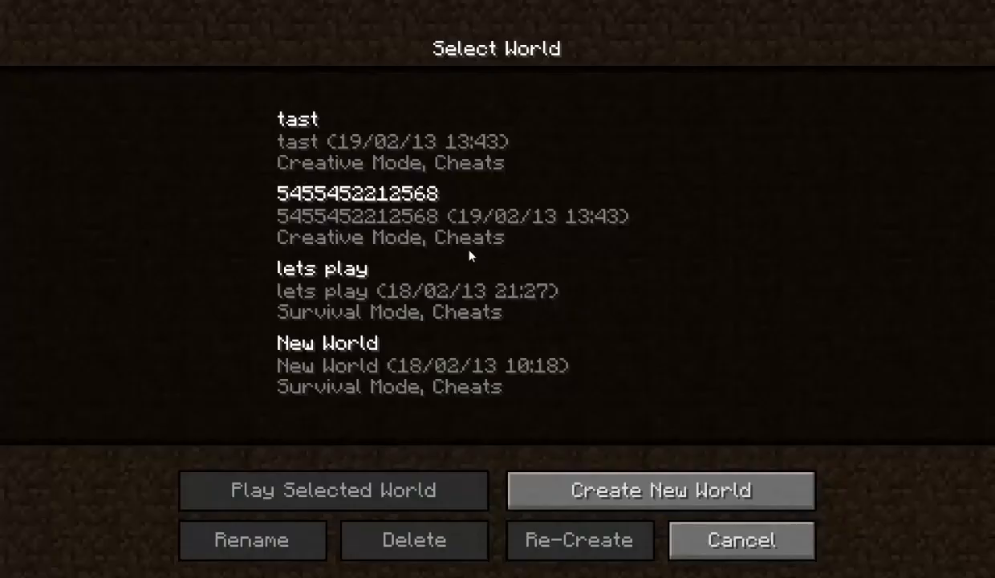
double_click(391, 136)
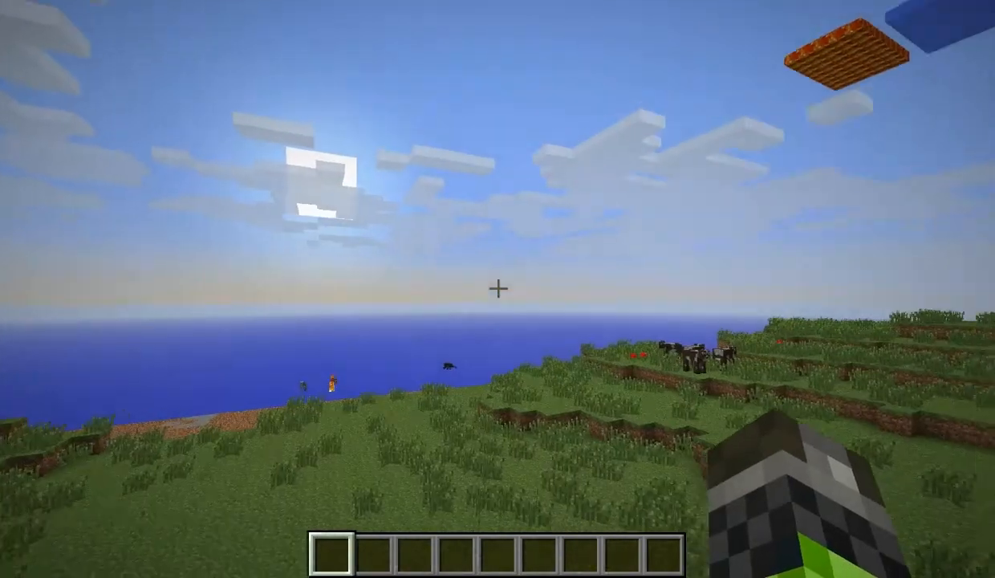
- Examine the floating lava and water slabs in the game from above and from the side
key("w")
key("space")
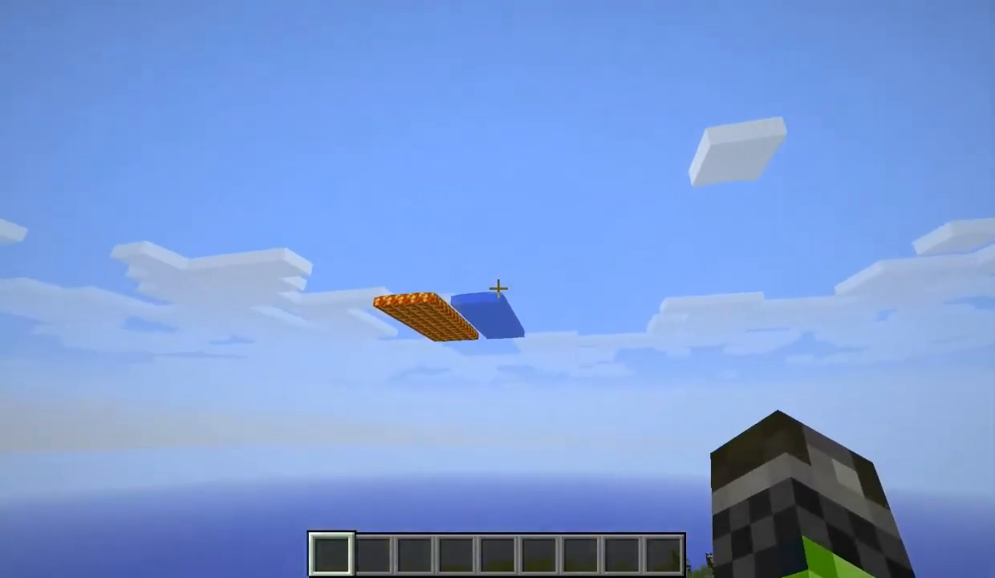
key("w")
key("space")
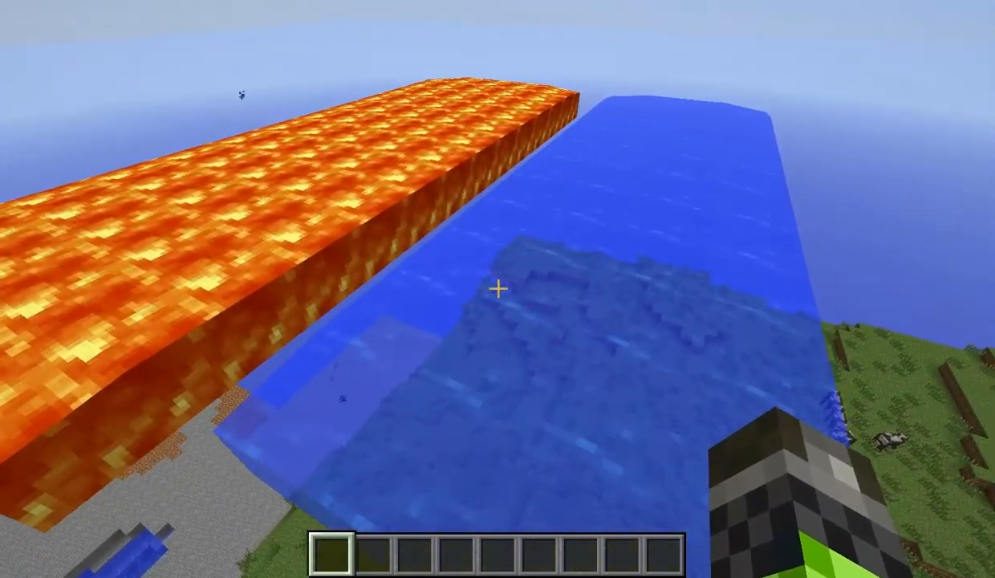
key("s")
key("shift")
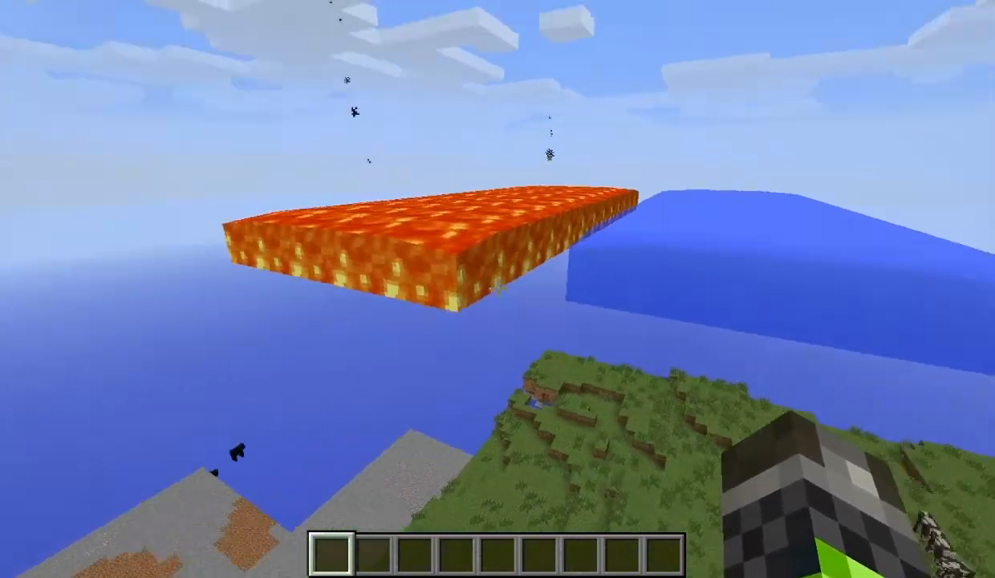
- Survey the flattened terrain in the game, including its exposed stone, caves, lakes and lava pools
key("w")
key("w")
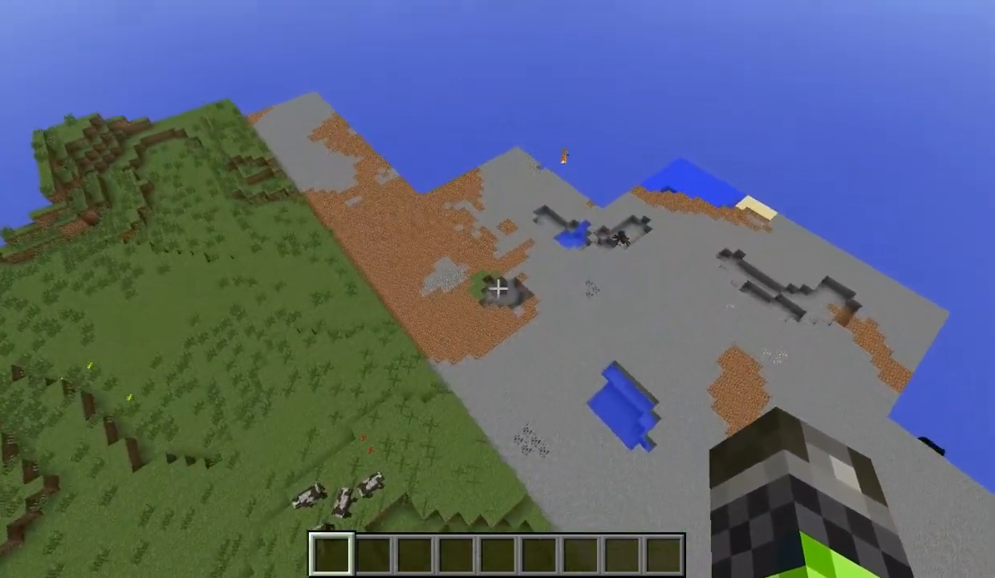
key("w")
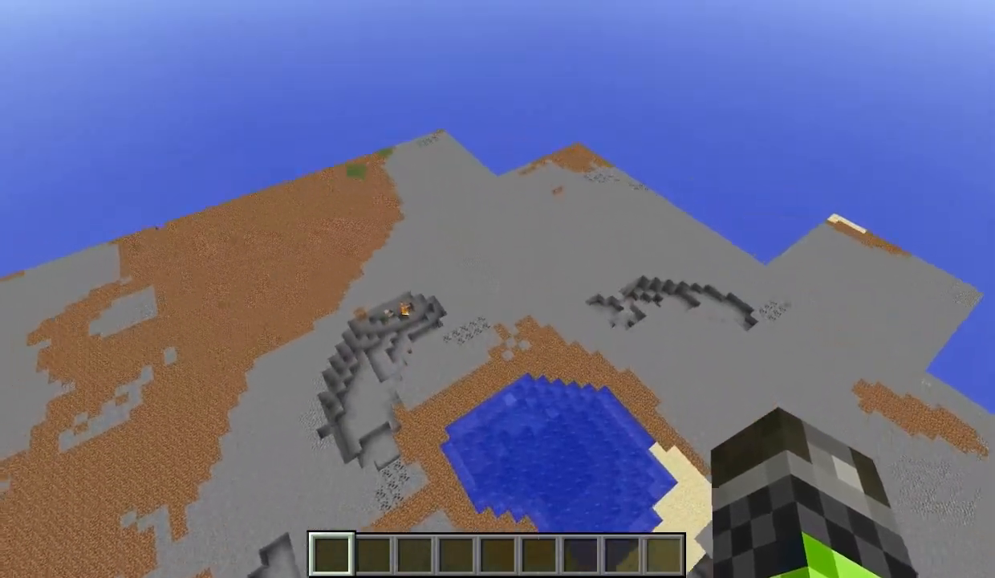
key("w")
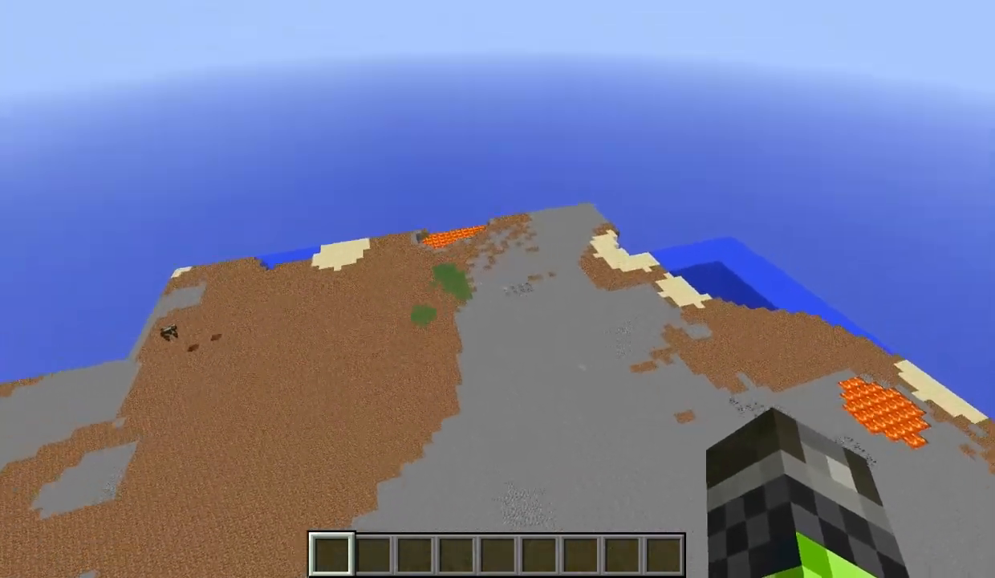
- Survey the cleared terrain in the game from the air, from its lakes and lava pools to the cut jungle edge
key("w")
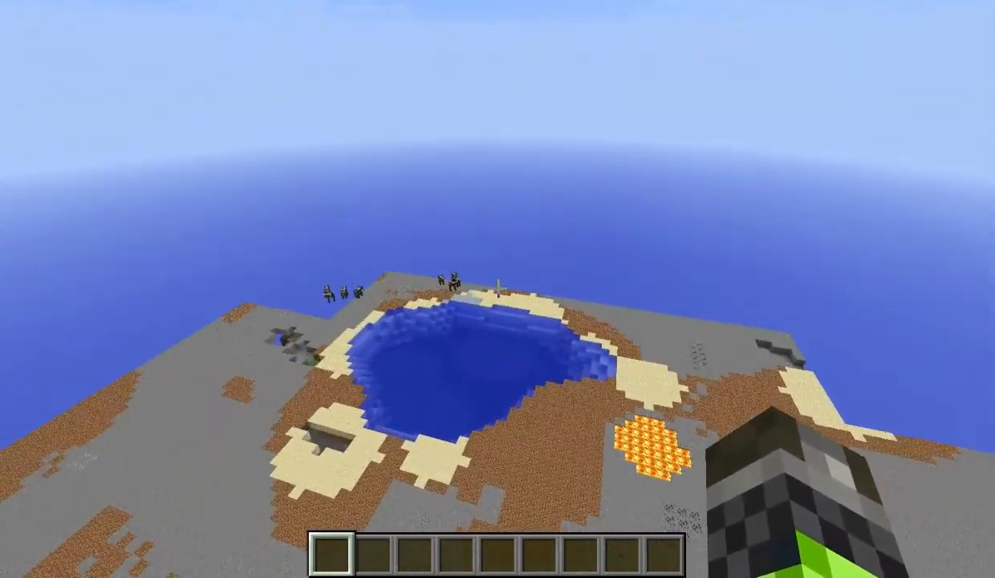
key("w")
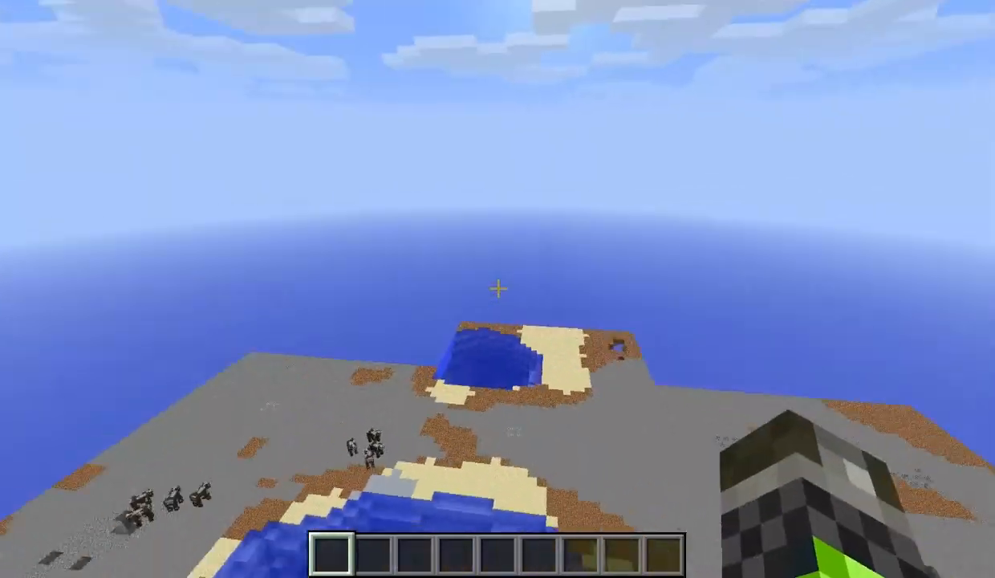
key("w")
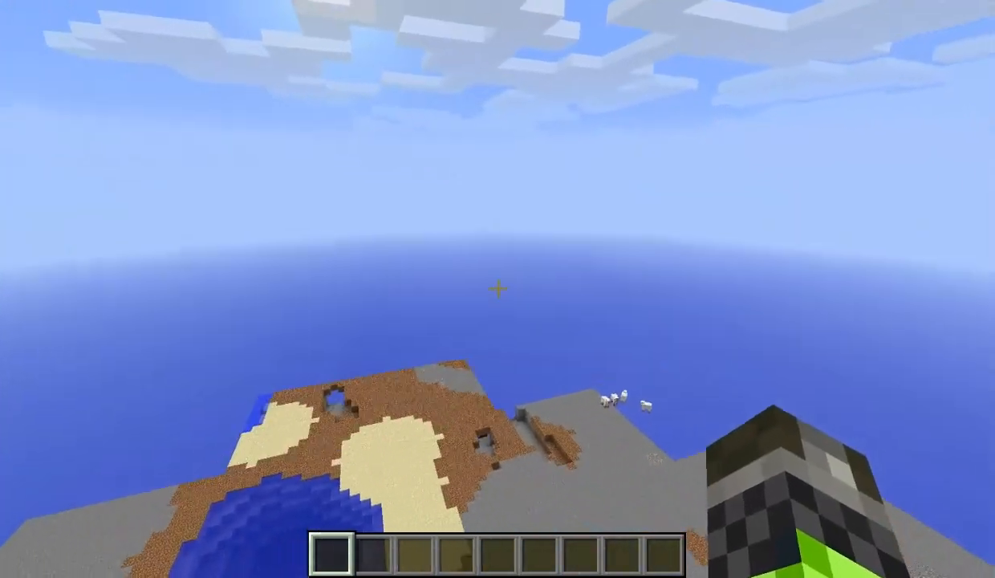
key("w")
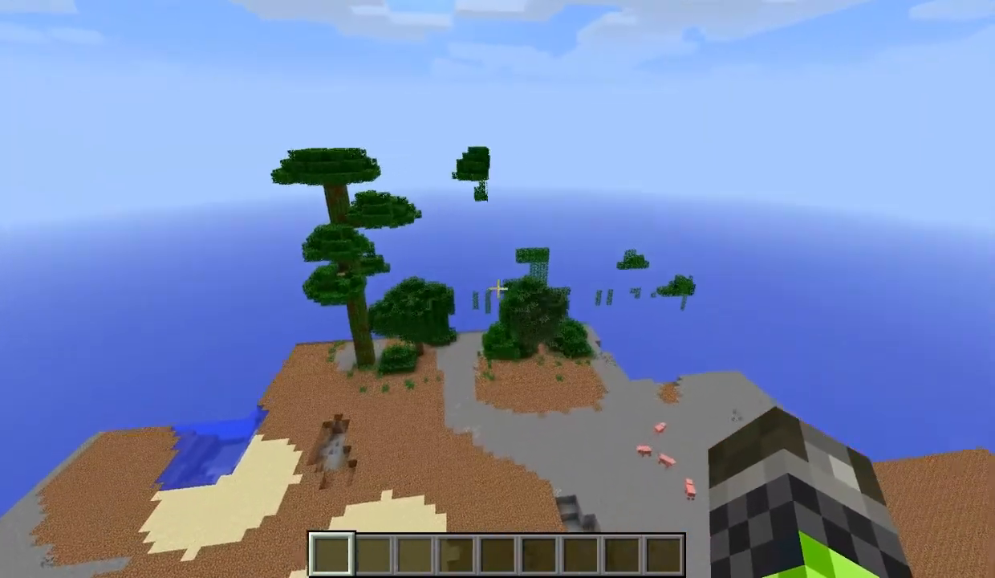
key("w")
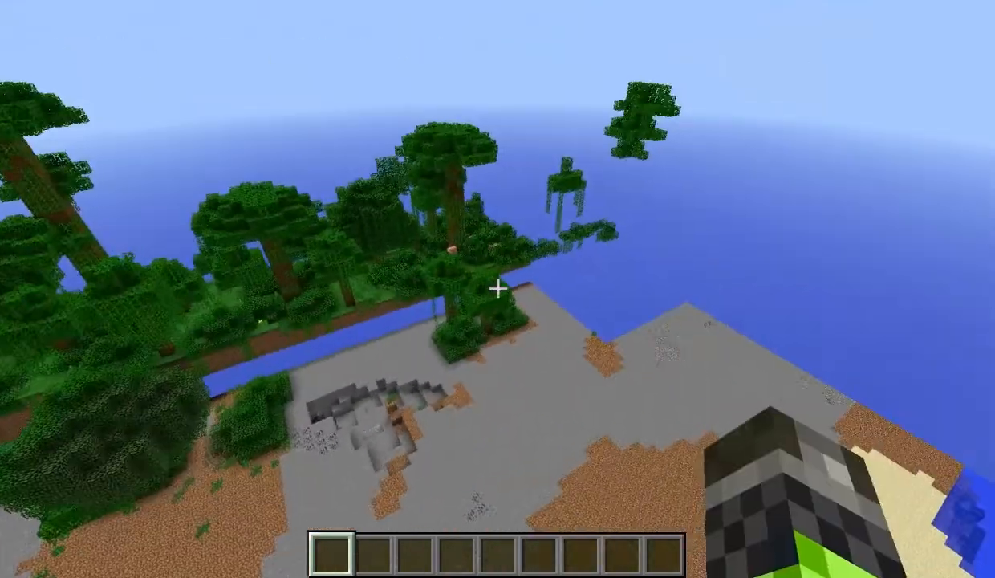
key("w")
left_click(497, 288)
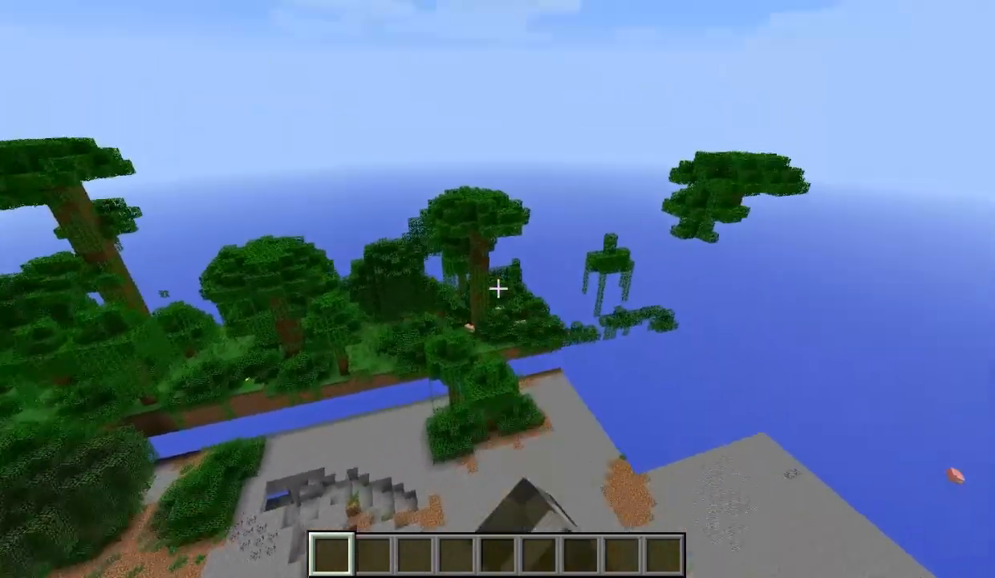
key("w")
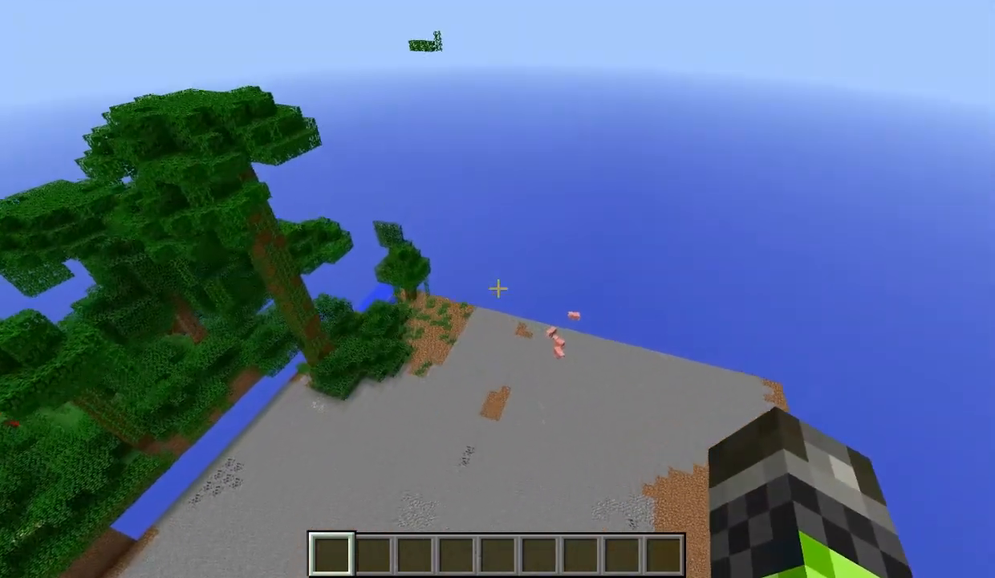
- Inspect the boundary of the flattened area along the jungle and desert, including the sand hills and leftover ground
key("w")
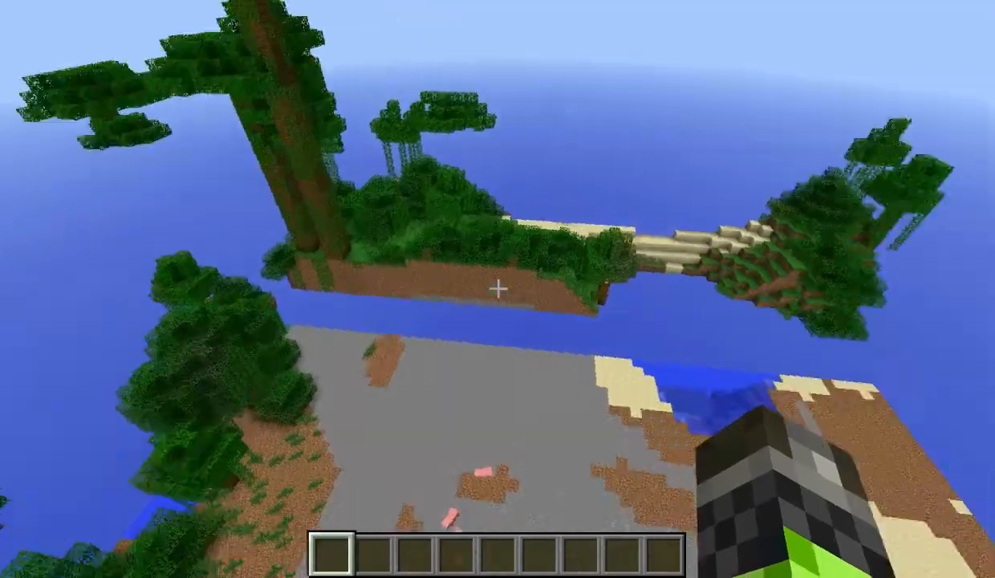
key("w")
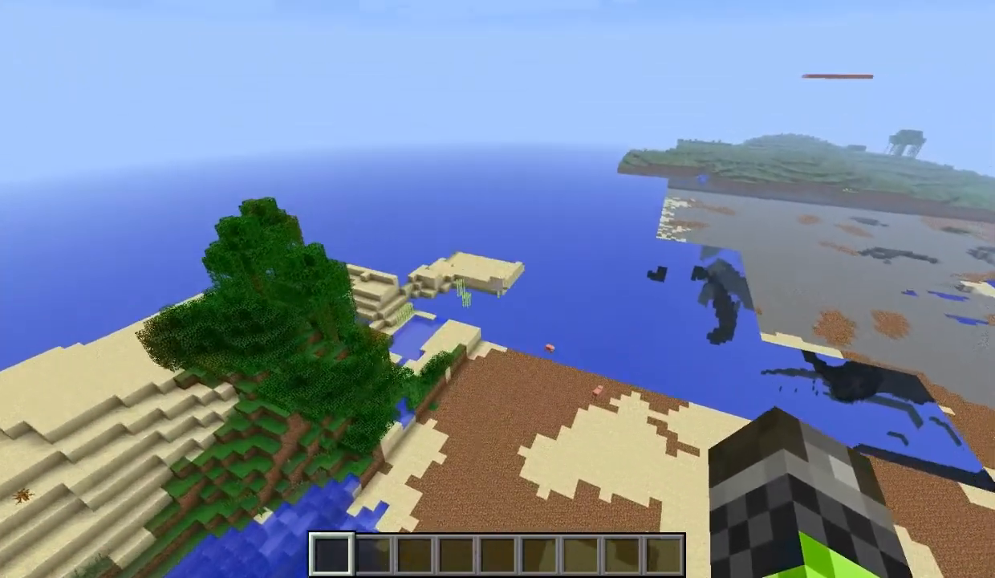
key("w")
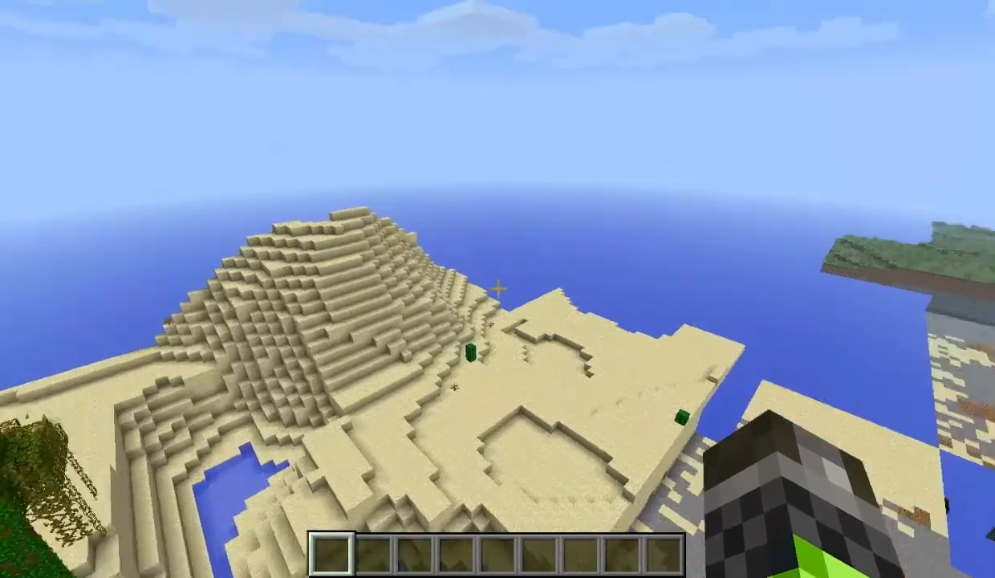
key("w")
left_click(497, 288)
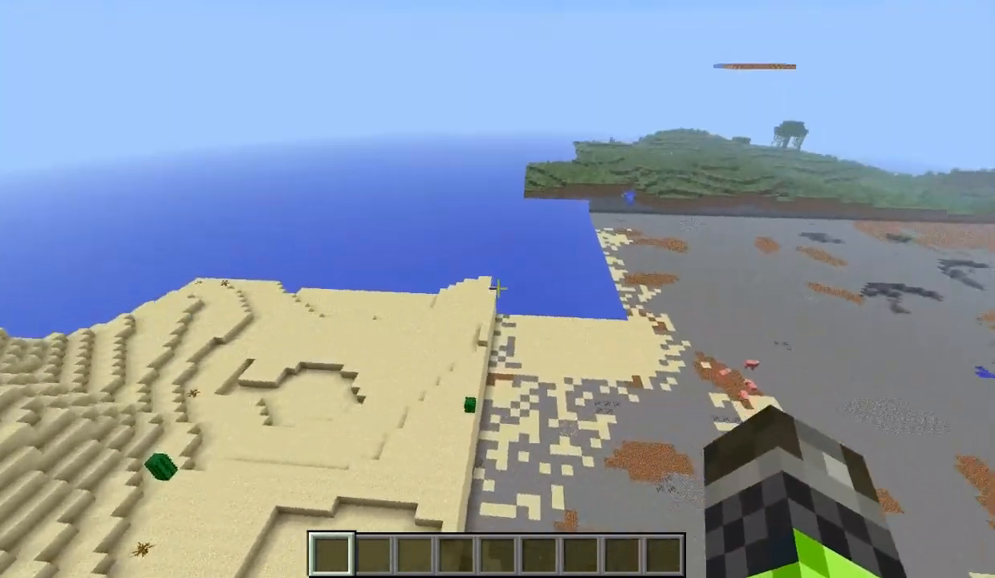
key("w")
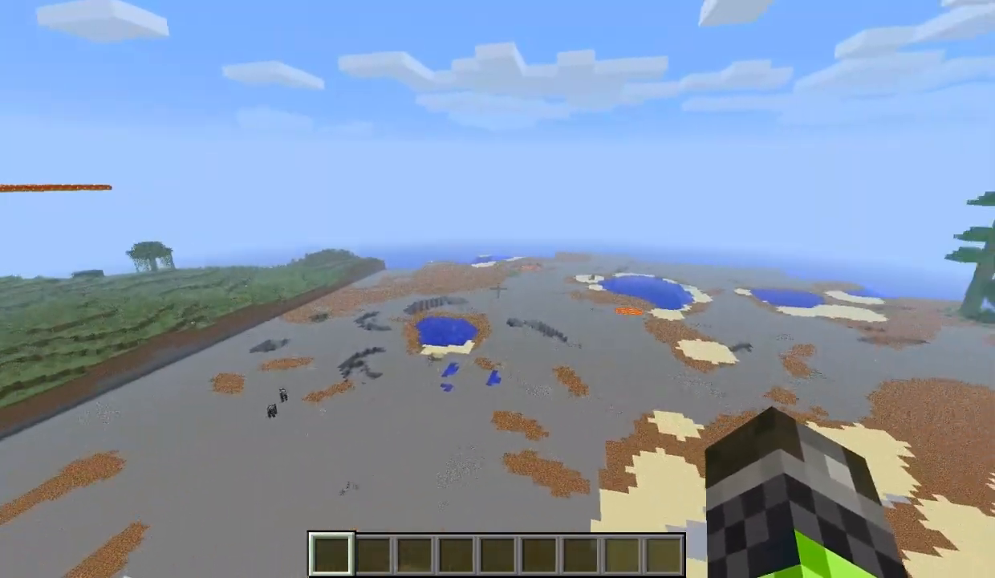
key("w")
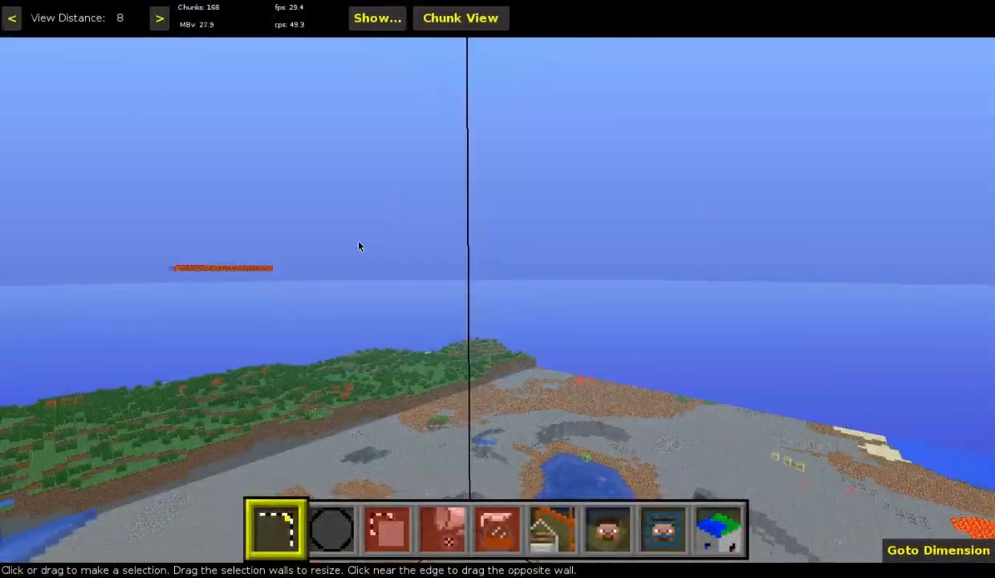
- Switch to MCEdit and select an 11W x 31L x 1H area of flattened ground beside the desert edge
right_click(359, 247)
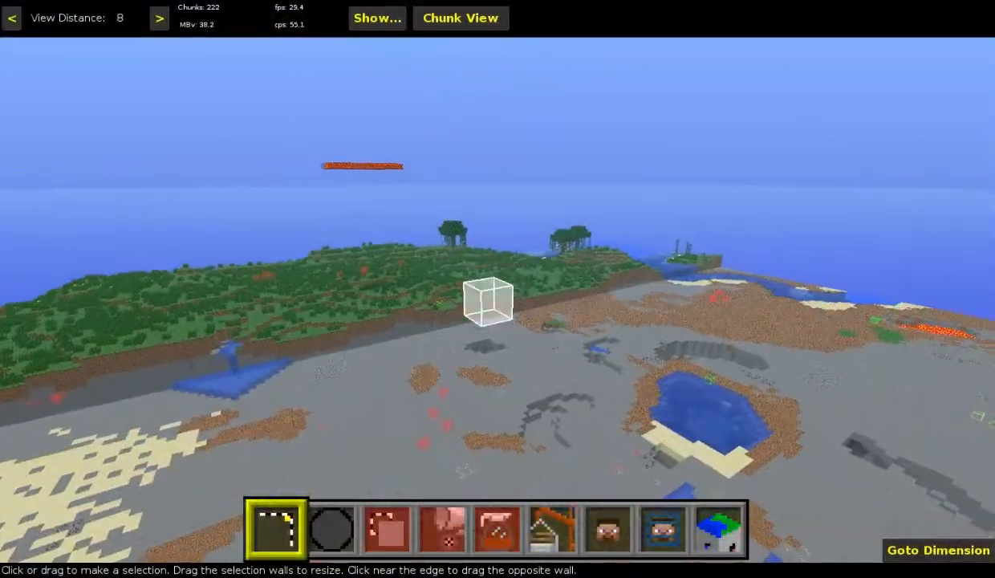
key("w")
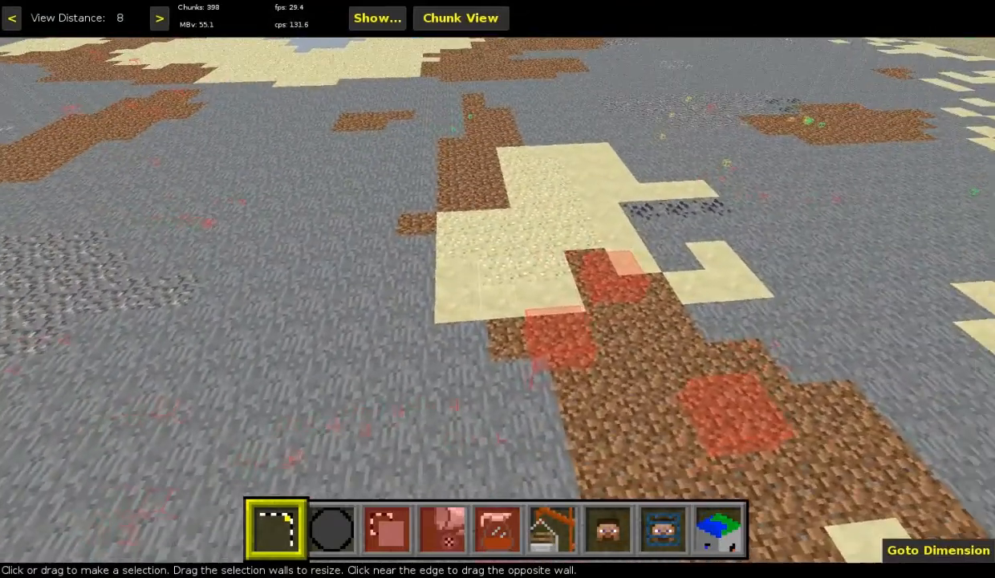
right_click(355, 246)
key("w")
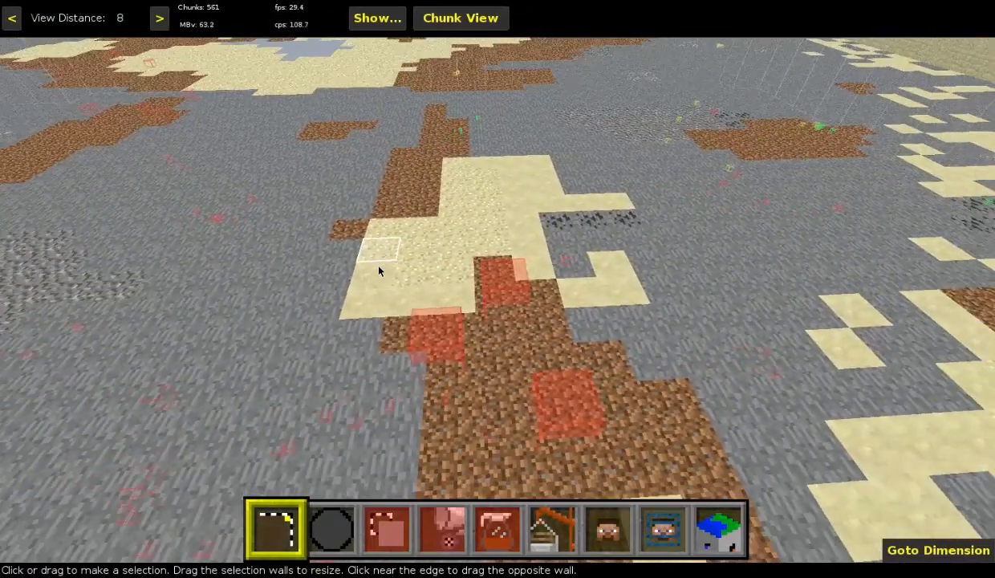
left_click_drag(398, 393, 674, 518)
key("w")
key("w")
key("s")
key("s")
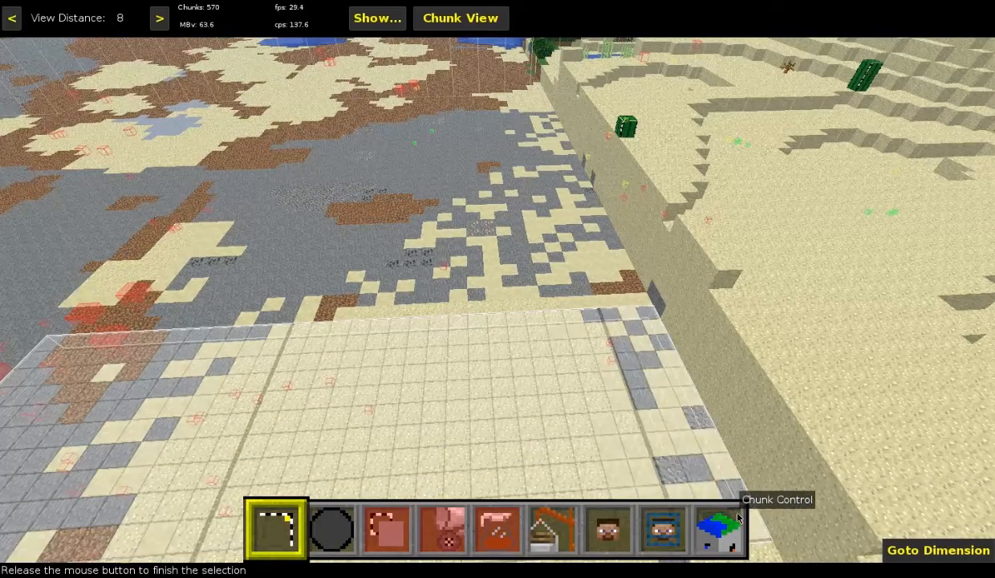
left_click_drag(736, 515, 737, 515)
- Fill the selected ground strip with Moss Stone
left_click(443, 527)
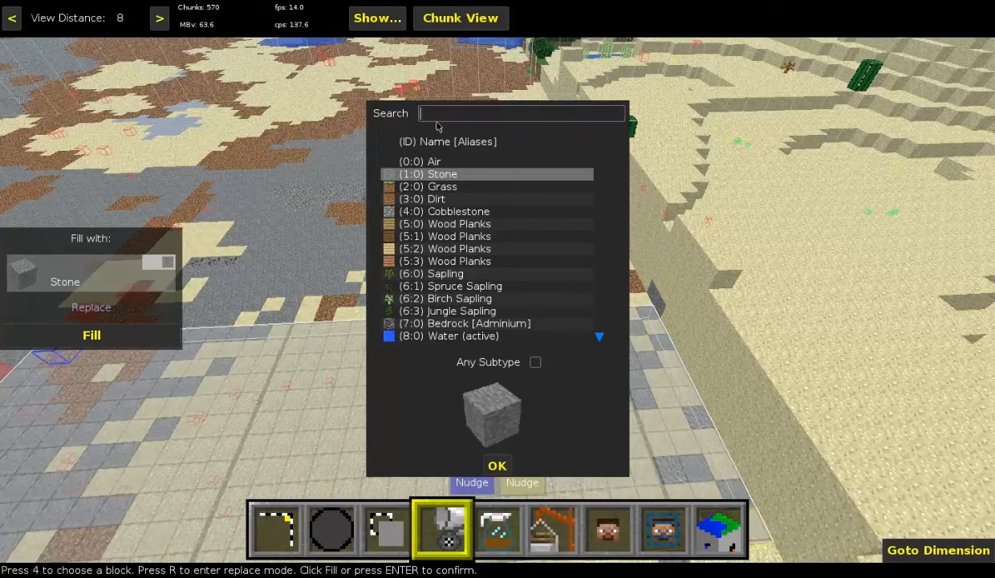
type("mo")
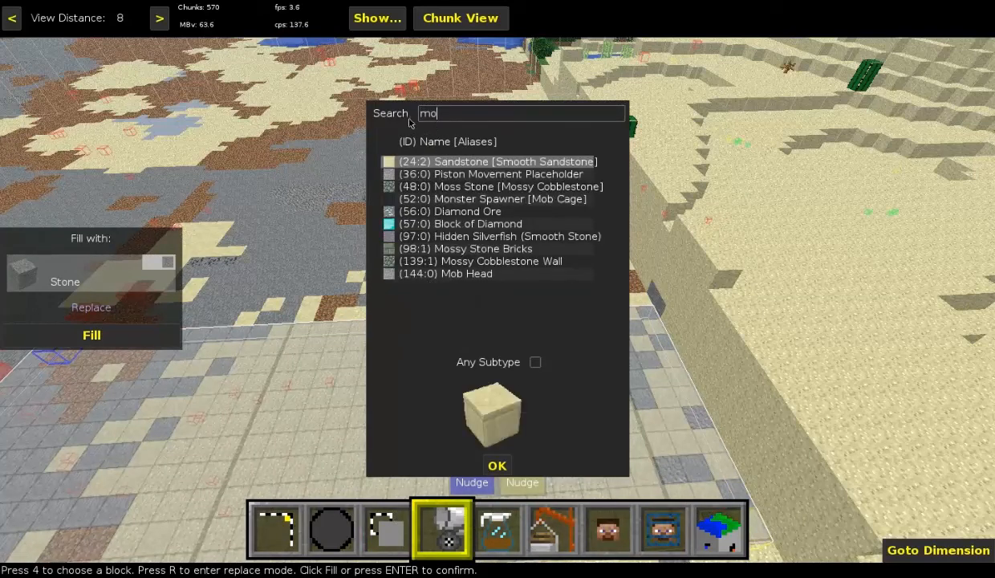
double_click(469, 191)
key("a")
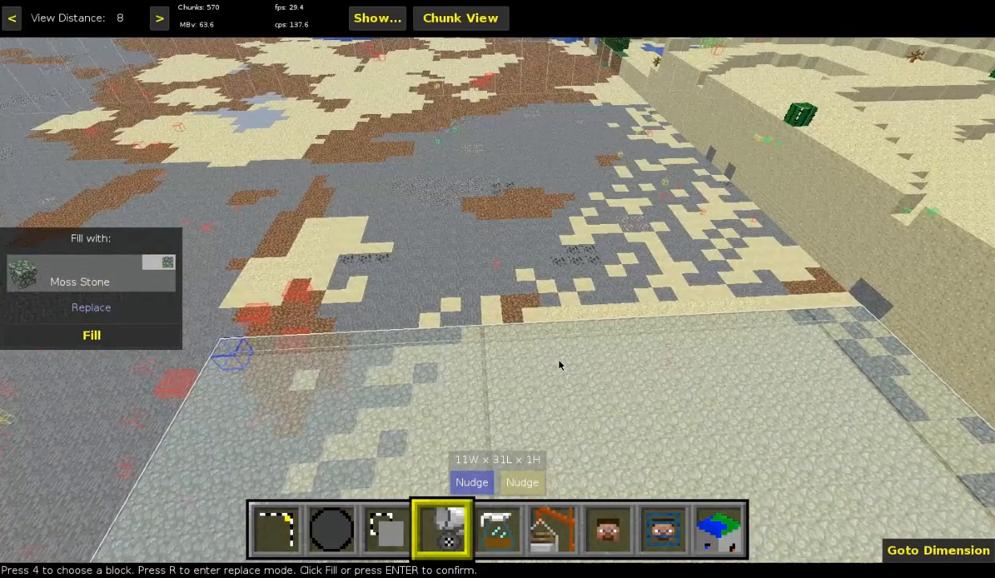
right_click(558, 362)
key("w")
right_click(500, 393)
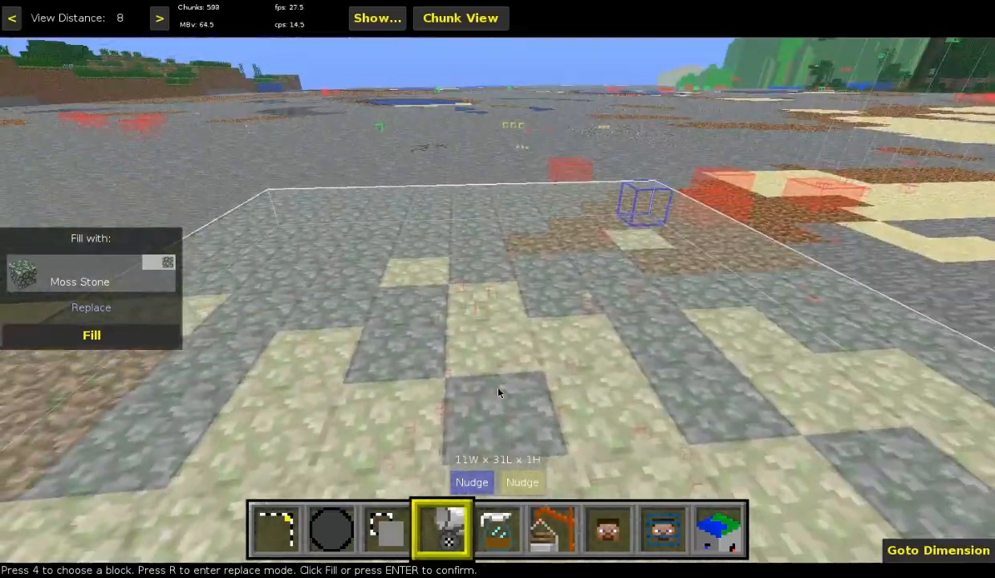
left_click(91, 334)
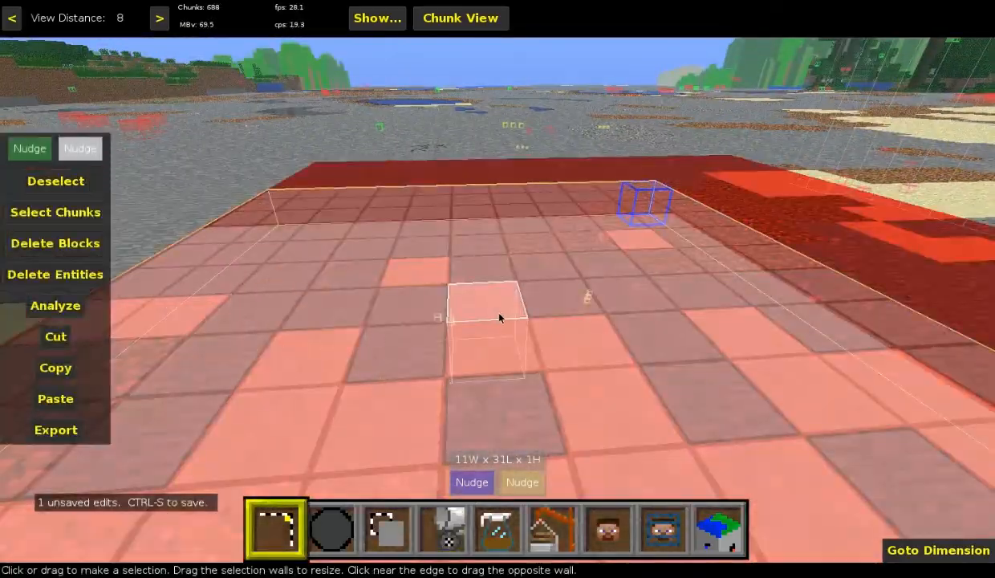
- Extend the selection from the moss stone strip across the adjoining sand and stone to 55W x 31L x 1H
right_click(501, 316)
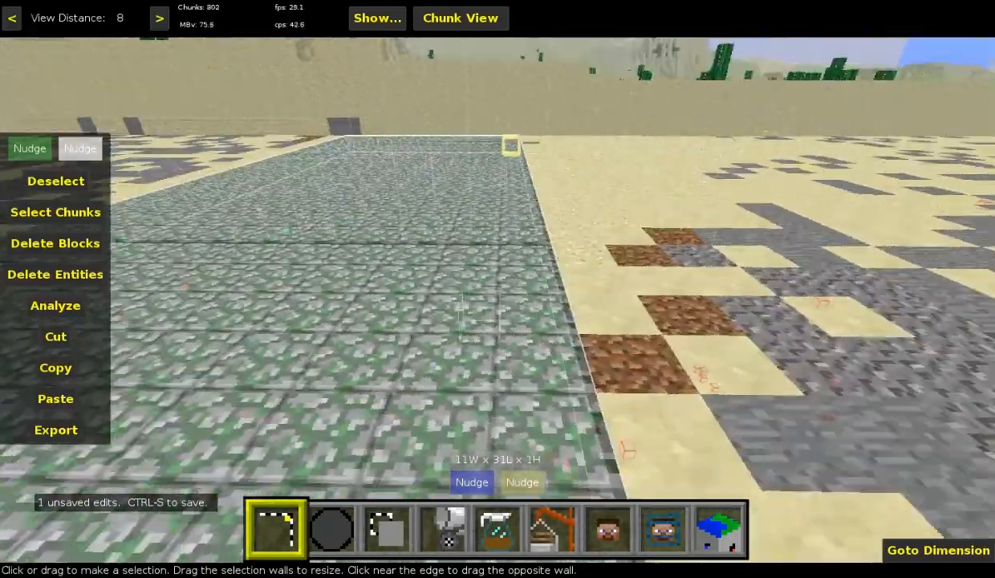
key("s")
key("w")
right_click(539, 311)
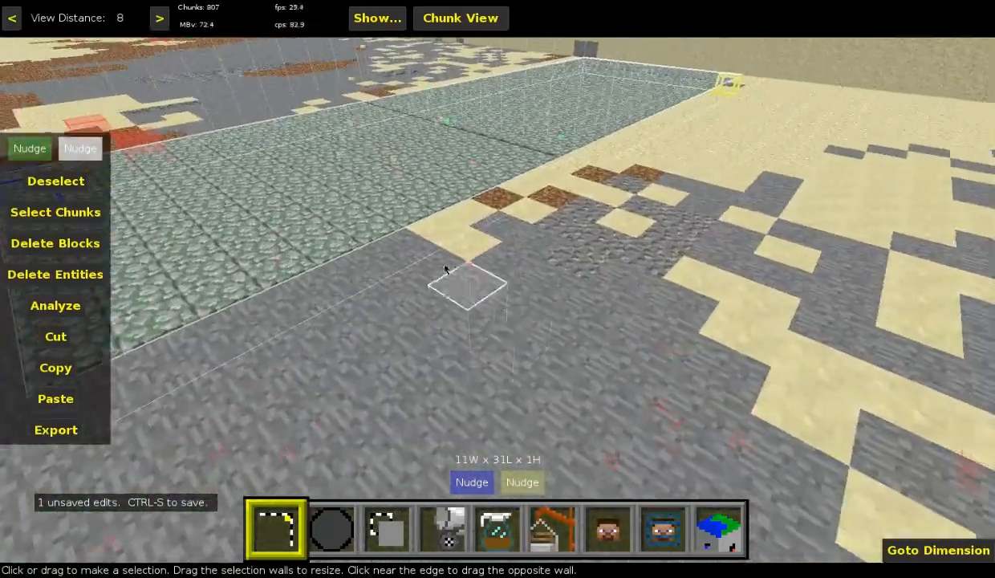
left_click_drag(450, 269, 907, 431)
key("s")
left_click_drag(832, 412, 833, 412)
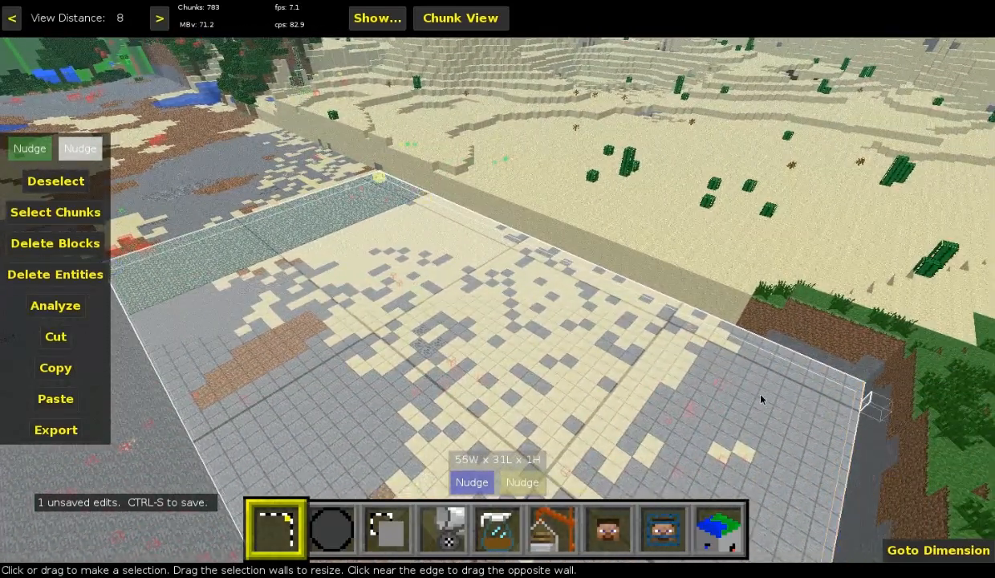
- Fill the enlarged 55W x 31L x 1H selection with Moss Stone
key("a")
key("w")
right_click(815, 226)
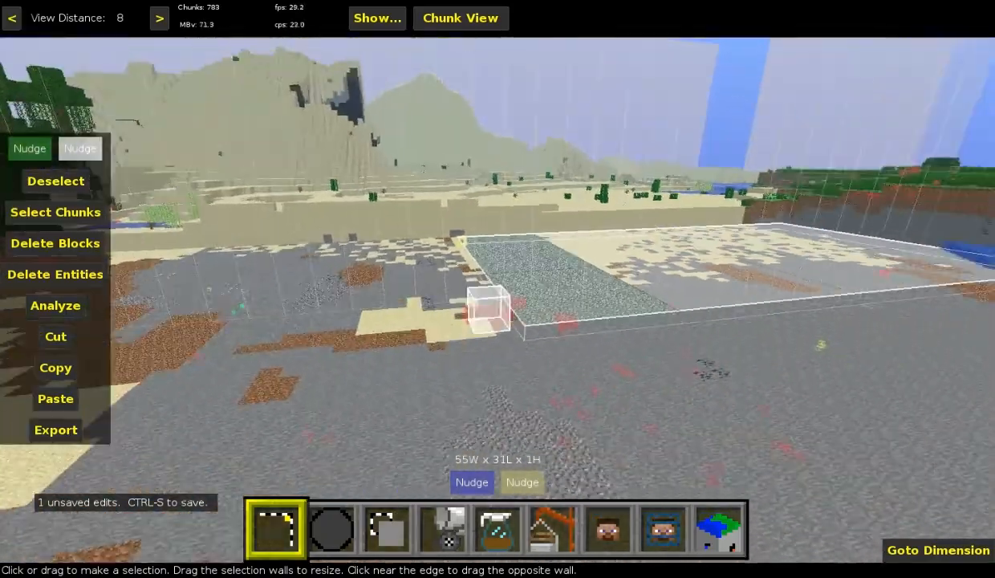
right_click(808, 230)
key("a")
key("w")
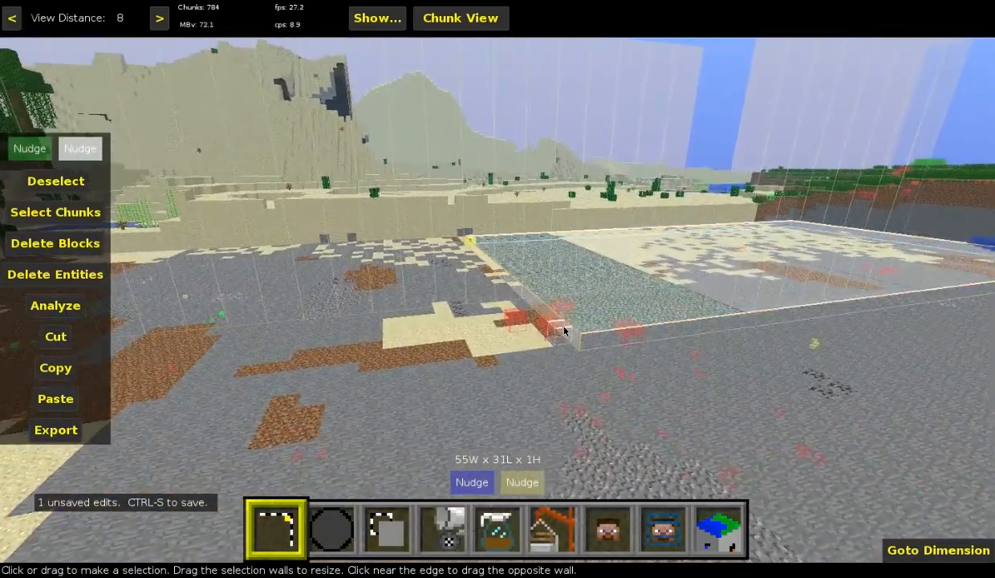
left_click(454, 537)
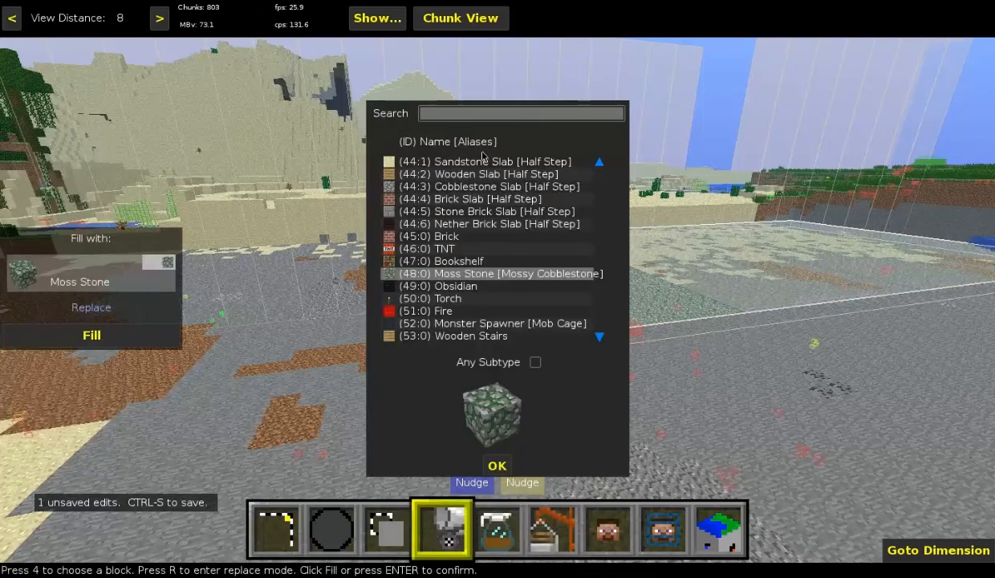
double_click(447, 274)
left_click(112, 337)
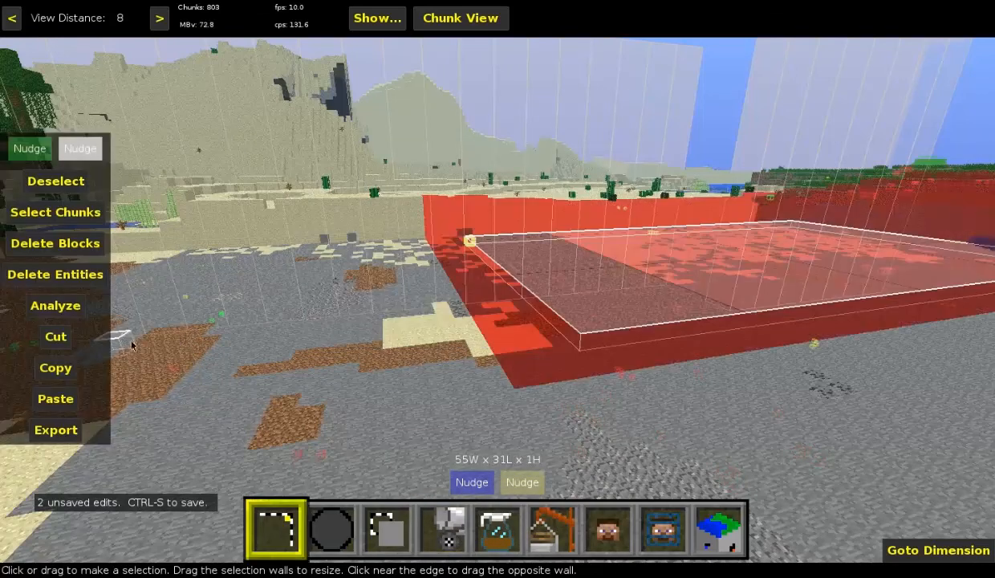
- Select a 6W x 4L x 2H region around the top of the waterfall in the dirt cliff near the moss stone floor
key("d")
key("d")
key("w")
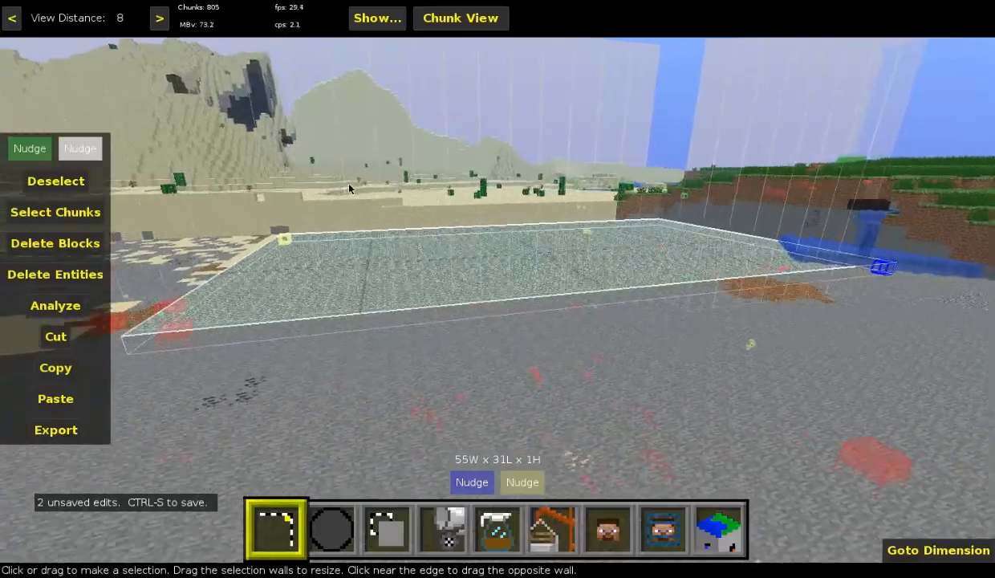
key("a")
key("a")
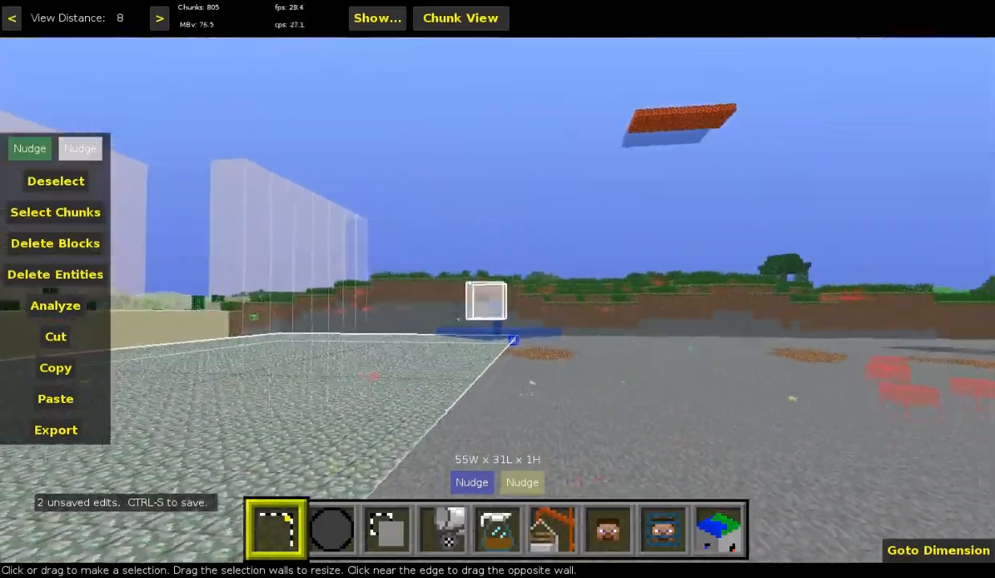
key("w")
key("w")
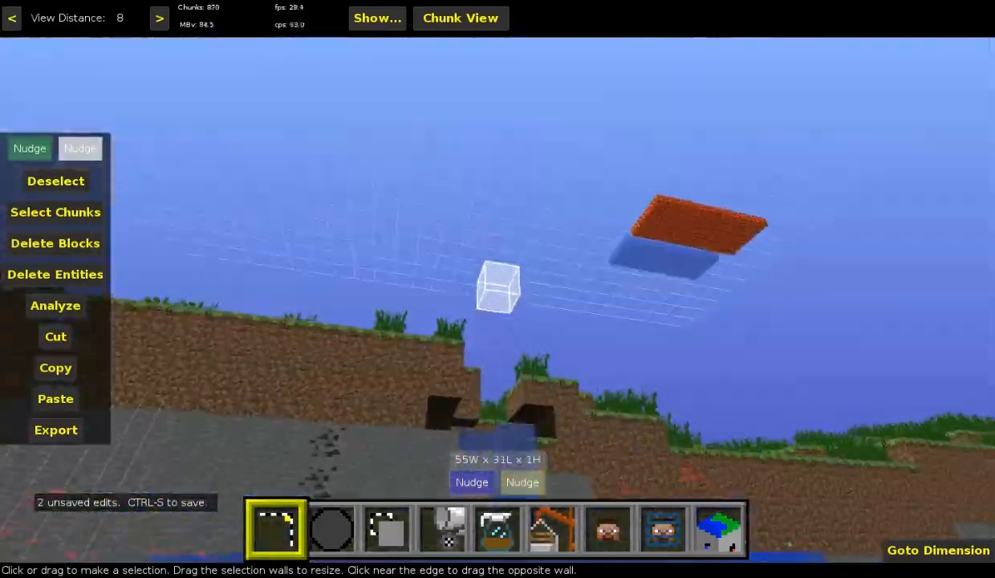
key("w")
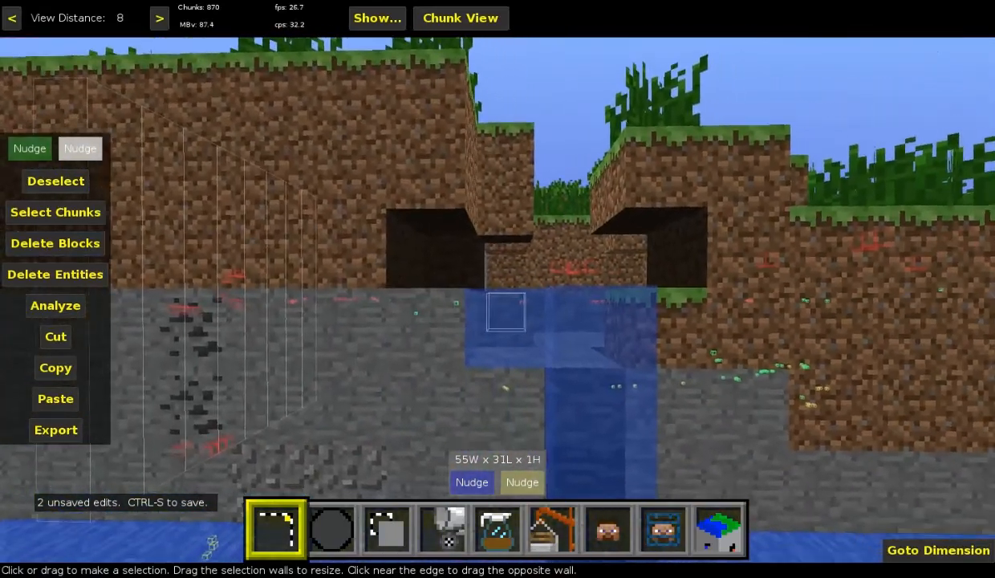
right_click(290, 235)
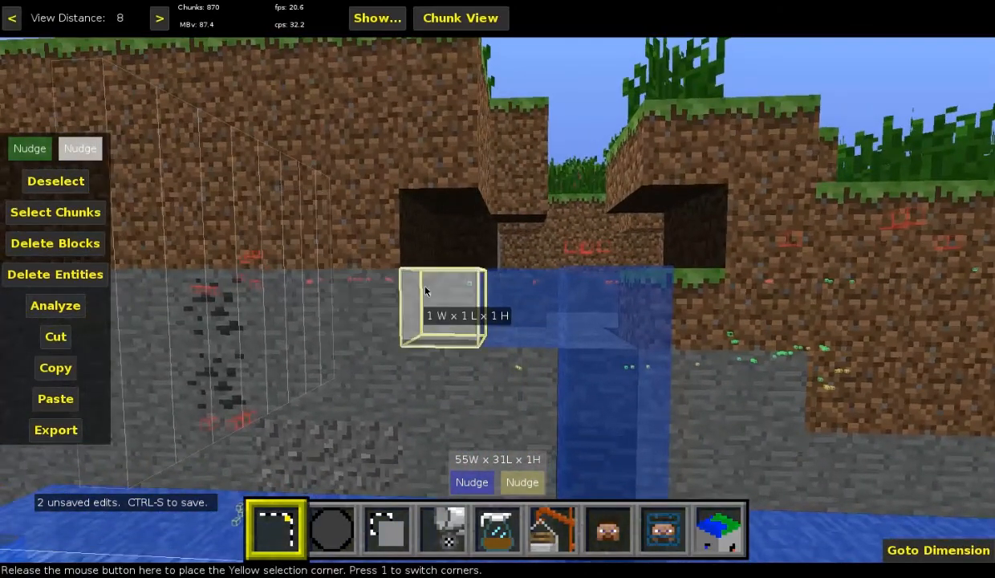
left_click_drag(425, 291, 603, 264)
right_click(508, 258)
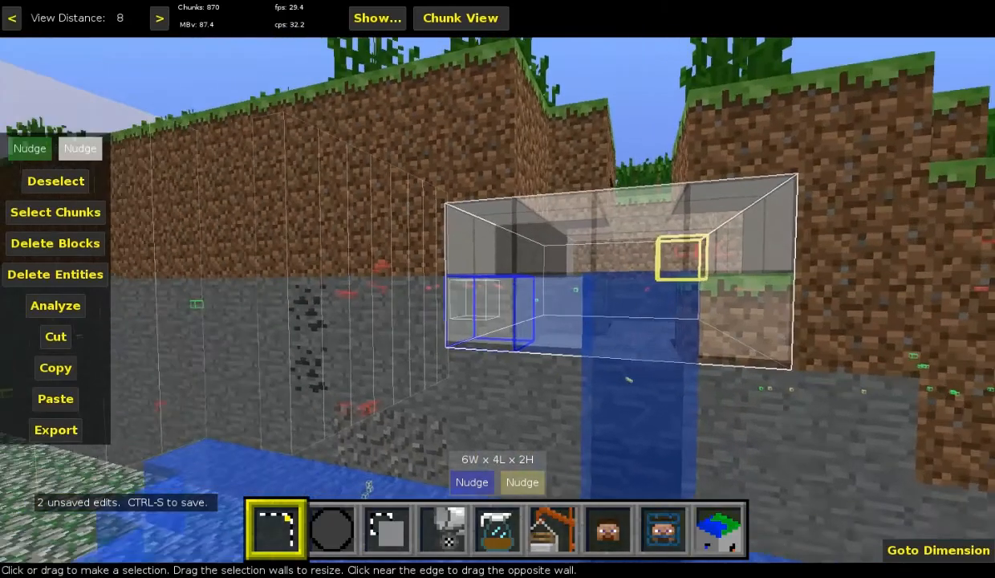
- Clear the current selection and select a 1W x 5L x 3H region across the cliff face around the waterfall's top
key("d")
key("a")
right_click(479, 252)
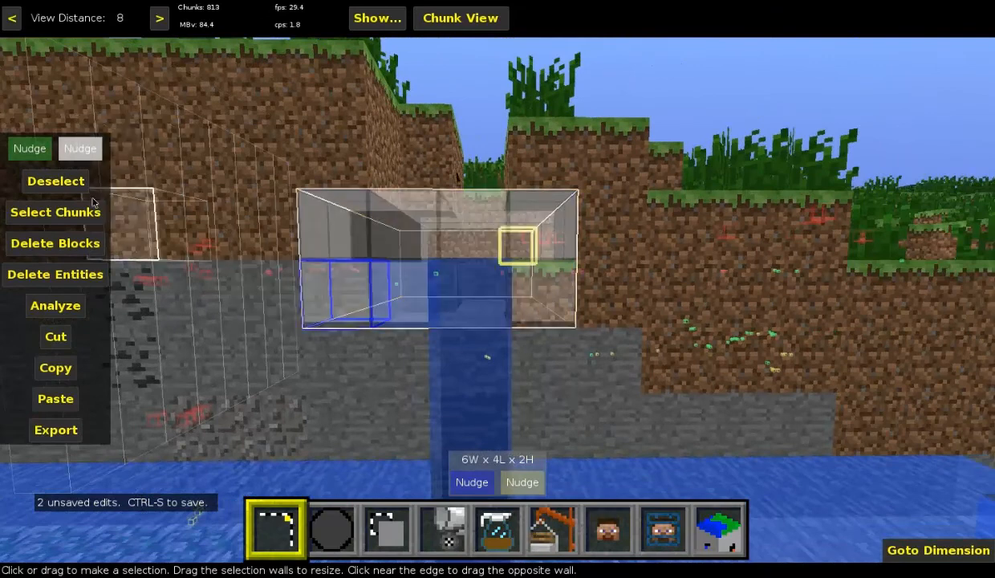
left_click(64, 182)
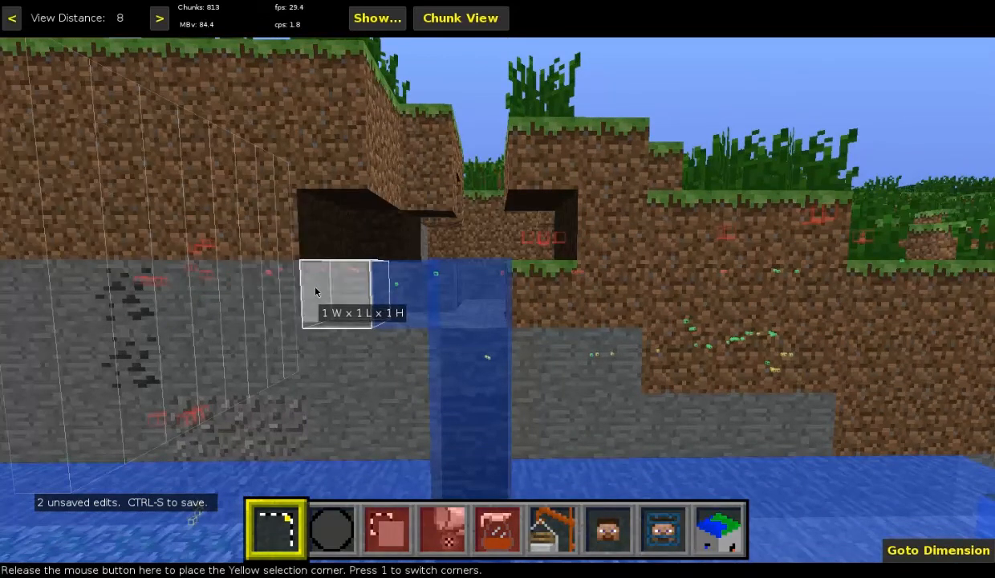
left_click_drag(316, 292, 583, 245)
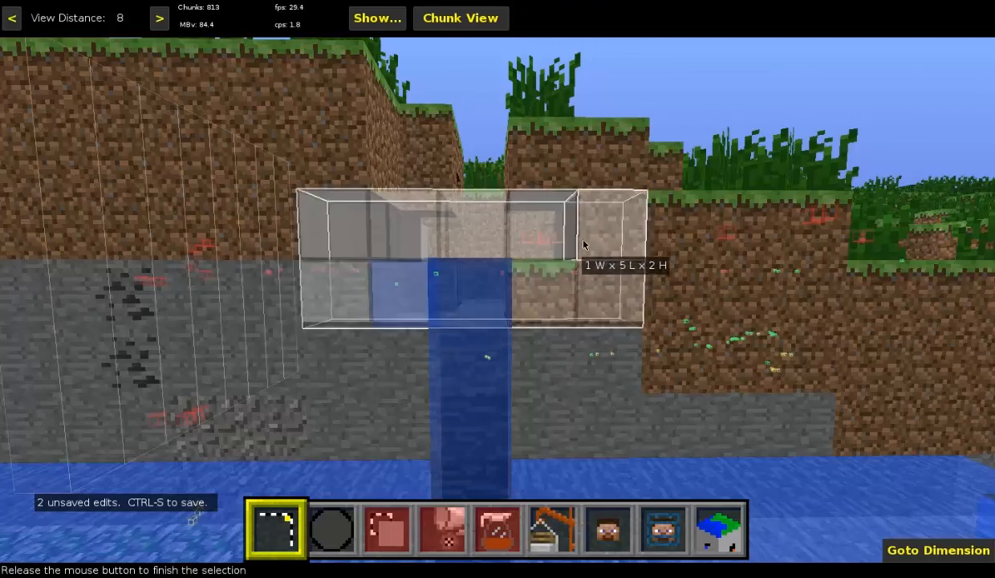
left_click_drag(583, 200, 595, 177)
key("d")
right_click(595, 177)
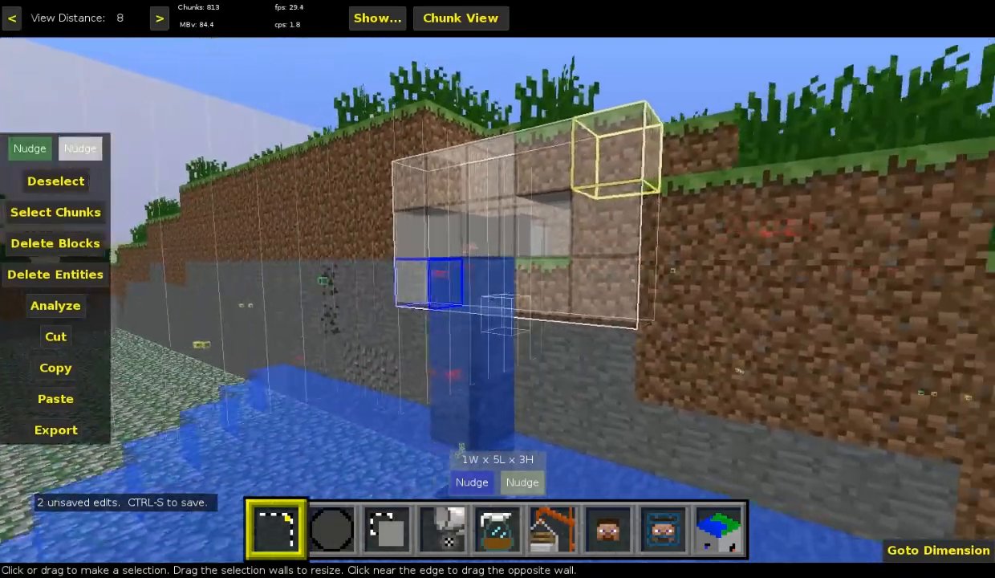
- Fill the selected 1W x 5L x 3H region at the waterfall with Wooden Slab
key("w")
key("s")
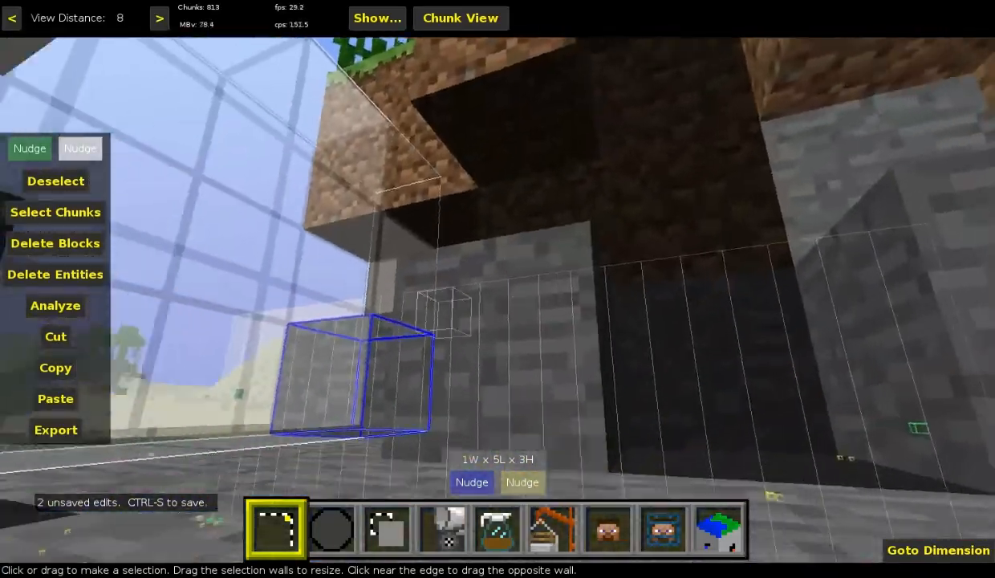
key("s")
right_click(595, 177)
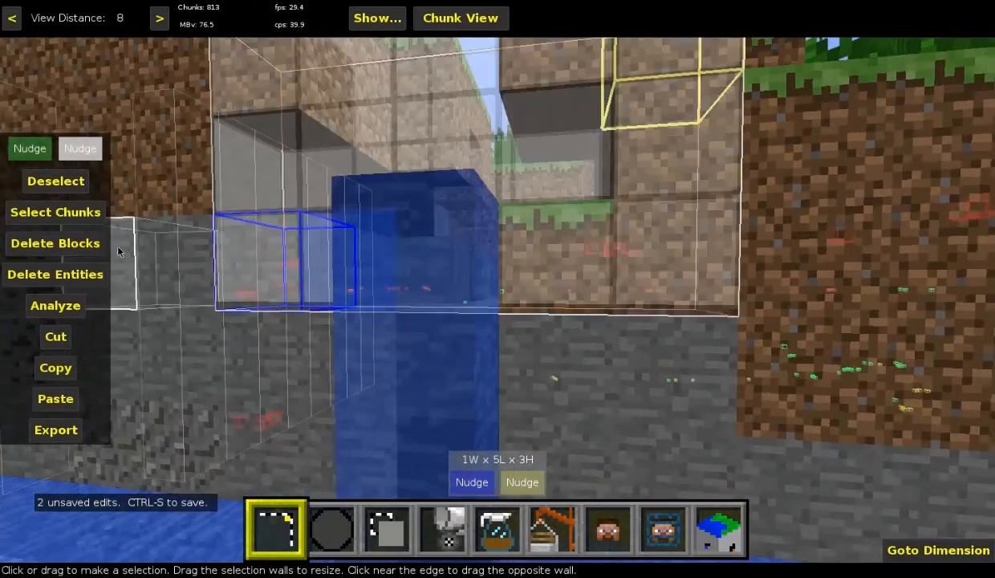
left_click(442, 527)
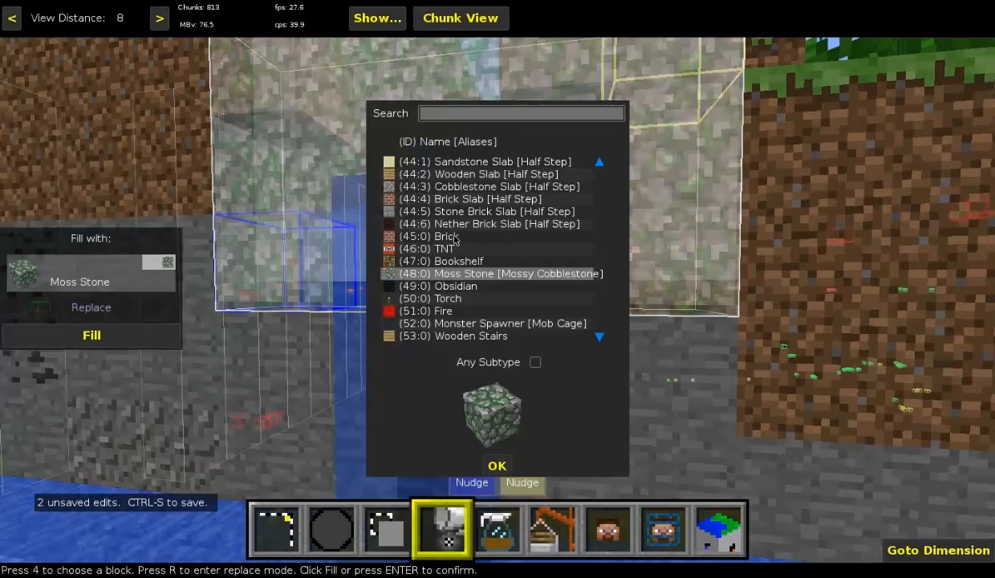
double_click(431, 174)
key("s")
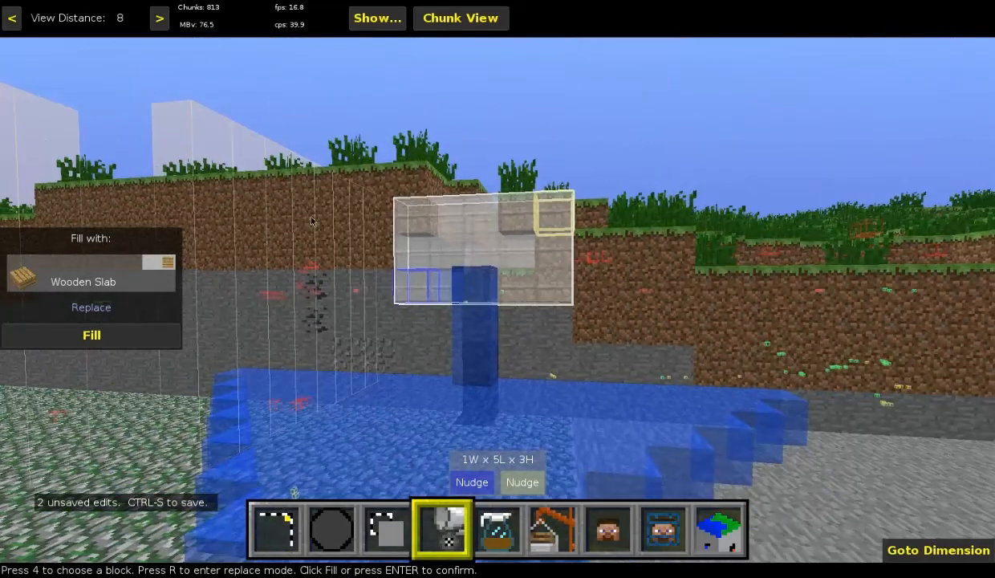
left_click(84, 345)
key("w")
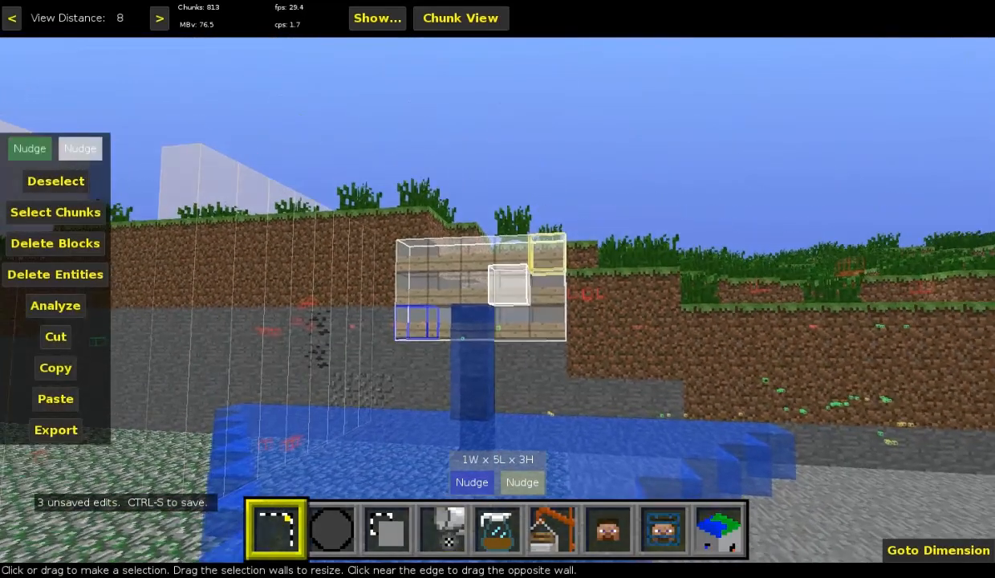
- Fill the same selection at the waterfall with Obsidian, covering the wooden slabs
key("w")
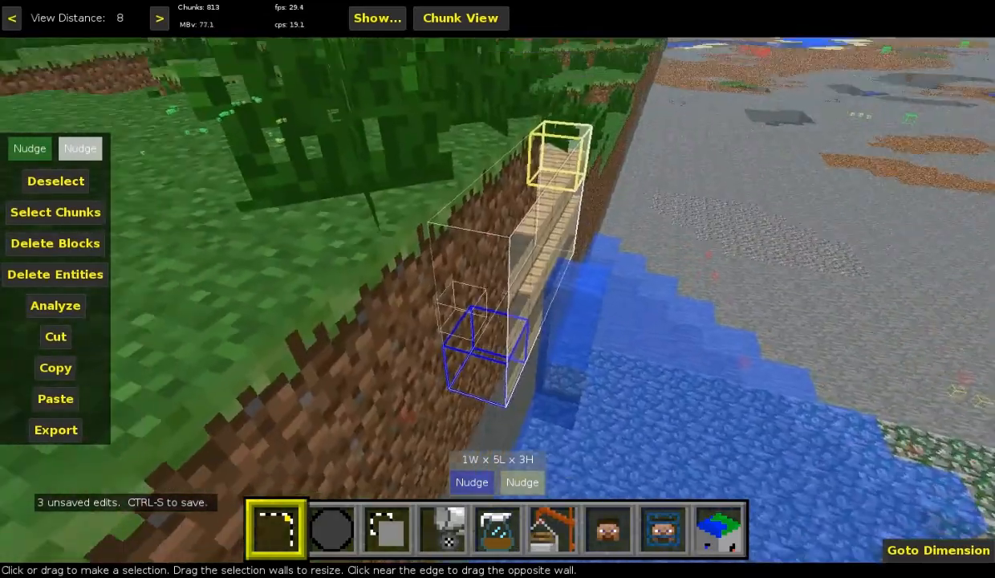
key("d")
right_click(413, 428)
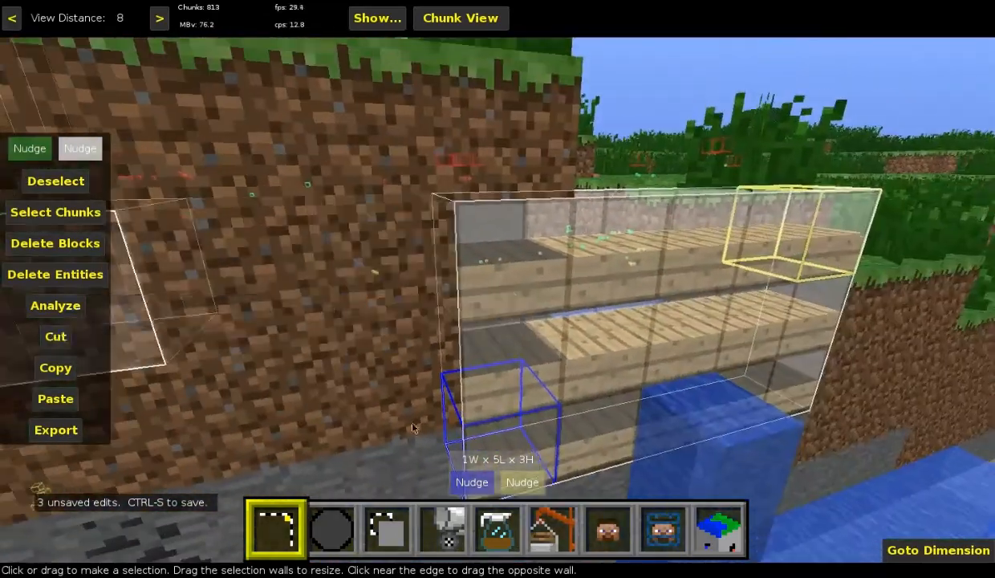
left_click(447, 520)
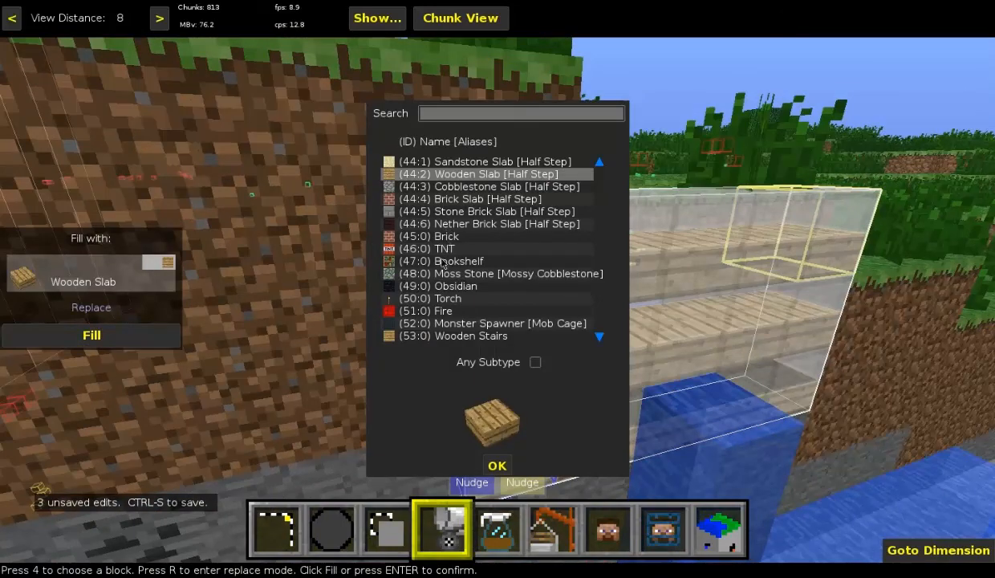
double_click(443, 287)
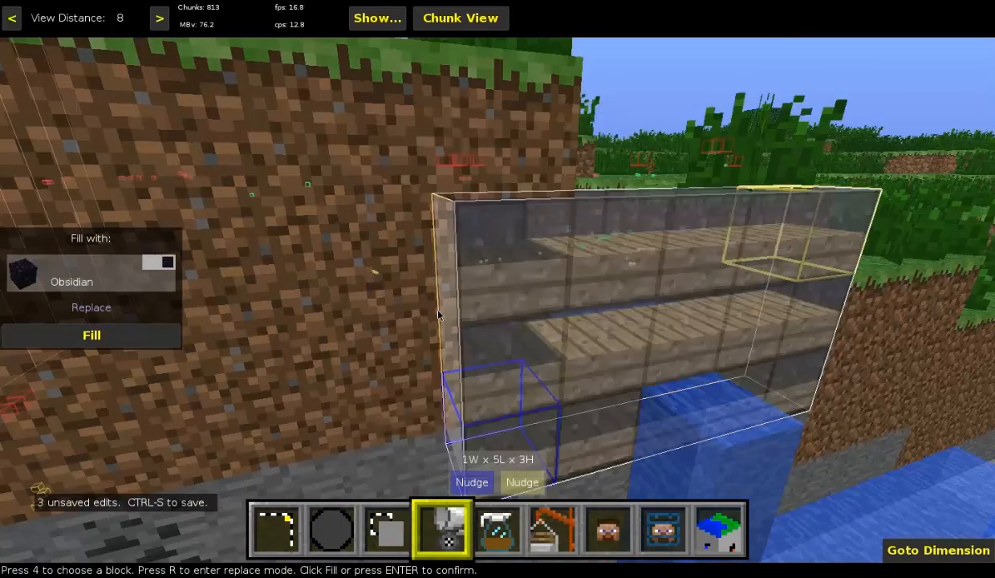
left_click(64, 343)
key("s")
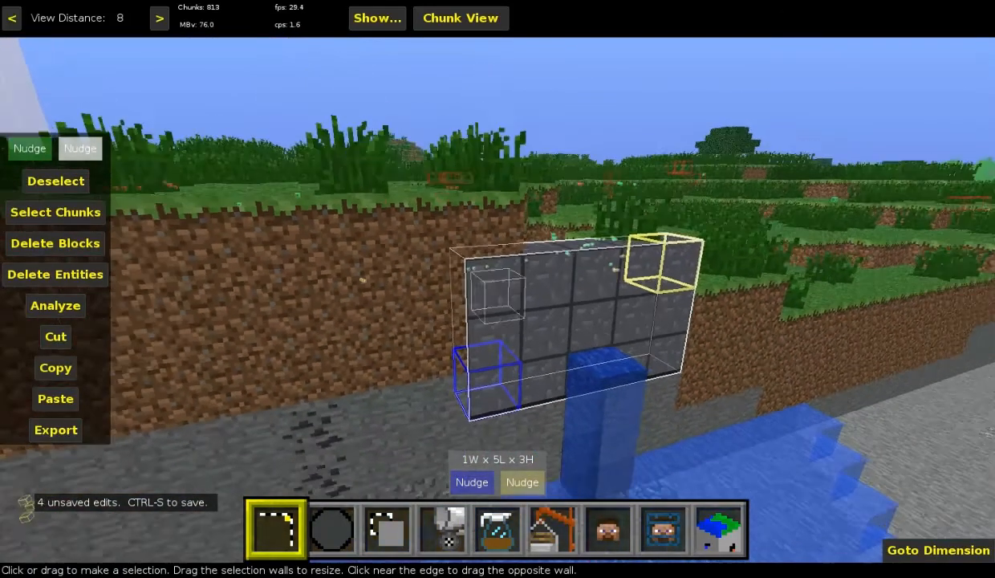
- Select a 58W x 4L x 9H region along the moss stone floor's stone-side edge, reaching the grassy cliff
key("s")
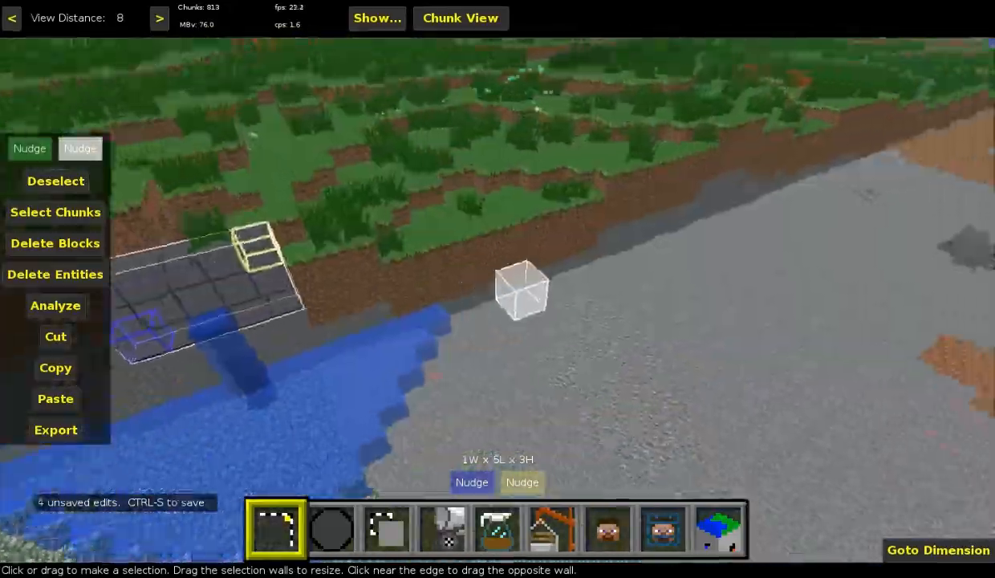
key("s")
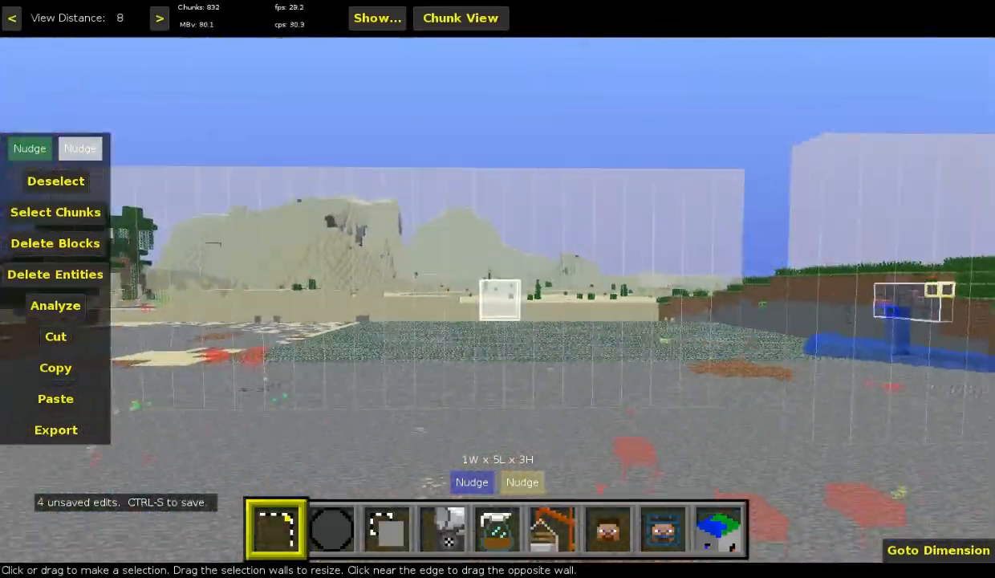
key("w")
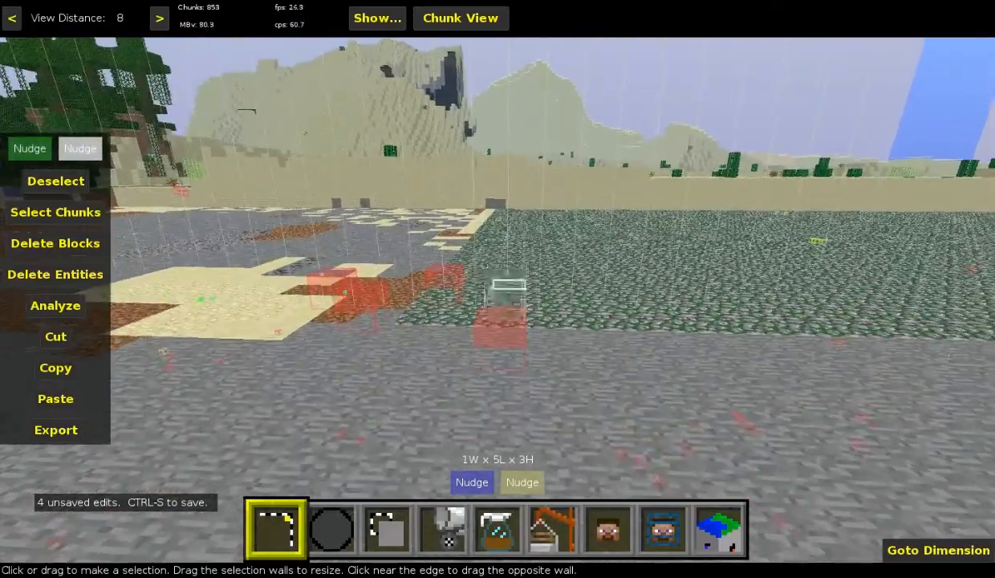
right_click(498, 299)
key("w")
key("s")
key("a")
key("d")
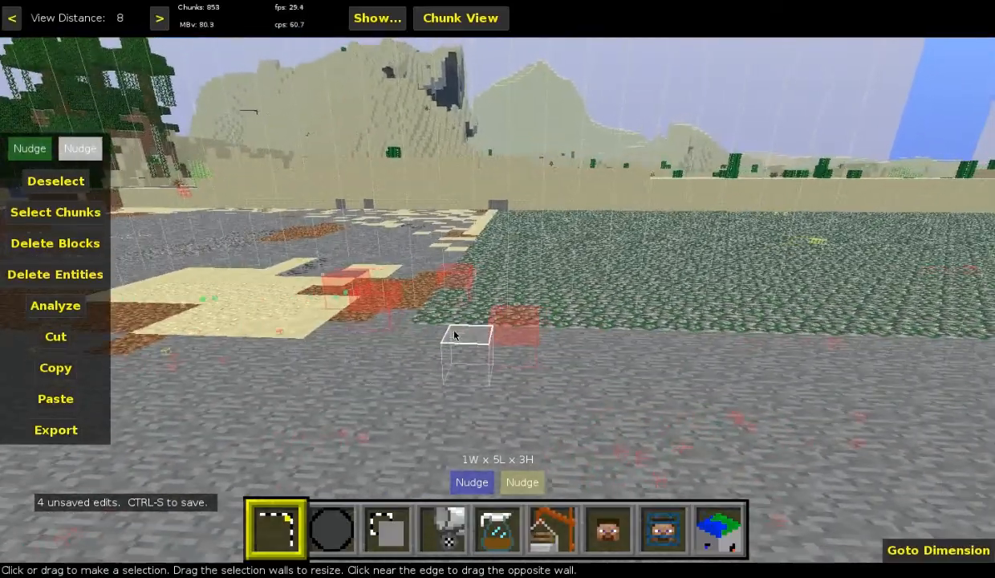
right_click(447, 332)
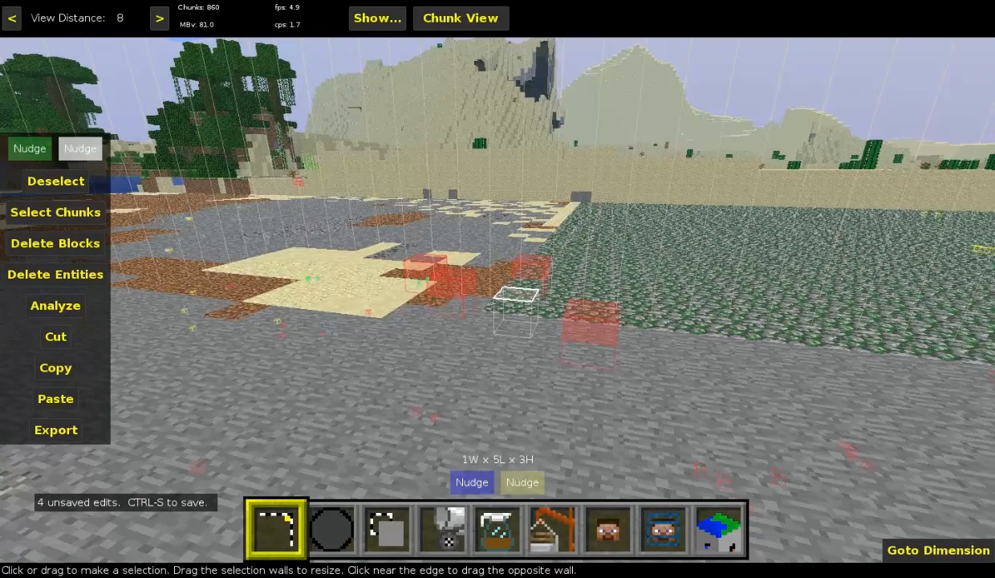
left_click_drag(480, 305, 450, 329)
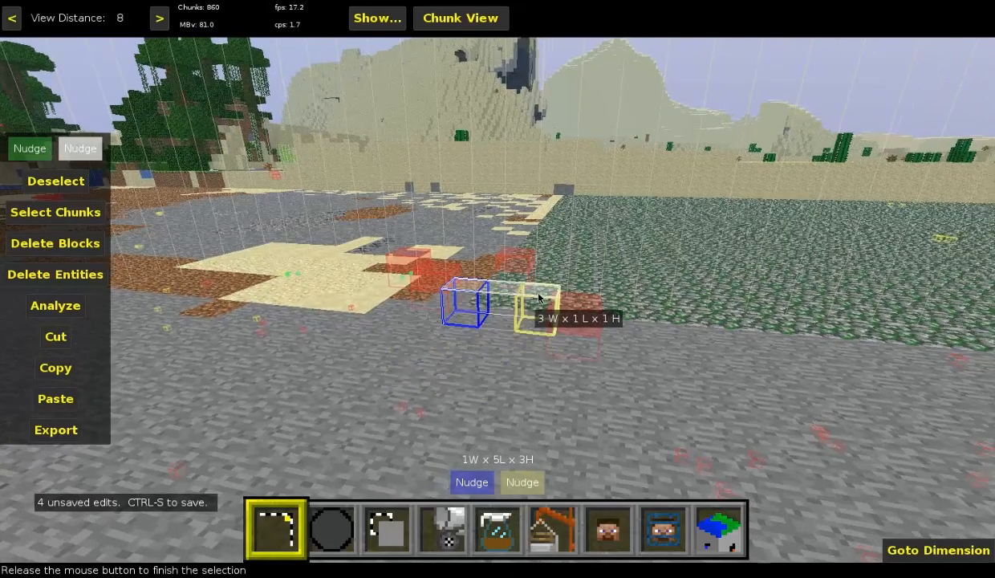
left_click_drag(635, 303, 799, 202)
key("d")
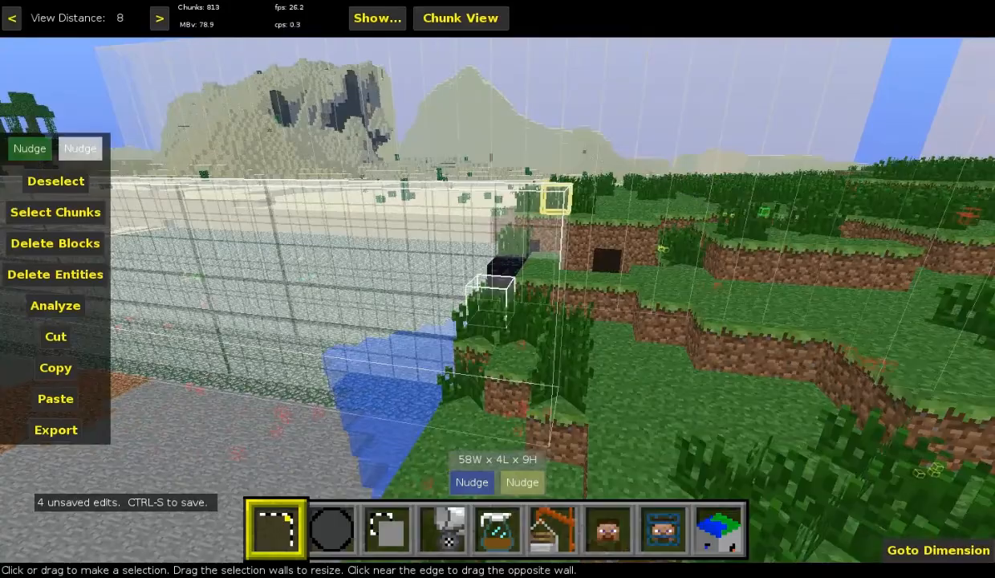
- Widen the selection to 58W x 6L x 9H by moving its long face outward over the bare stone
key("d")
key("w")
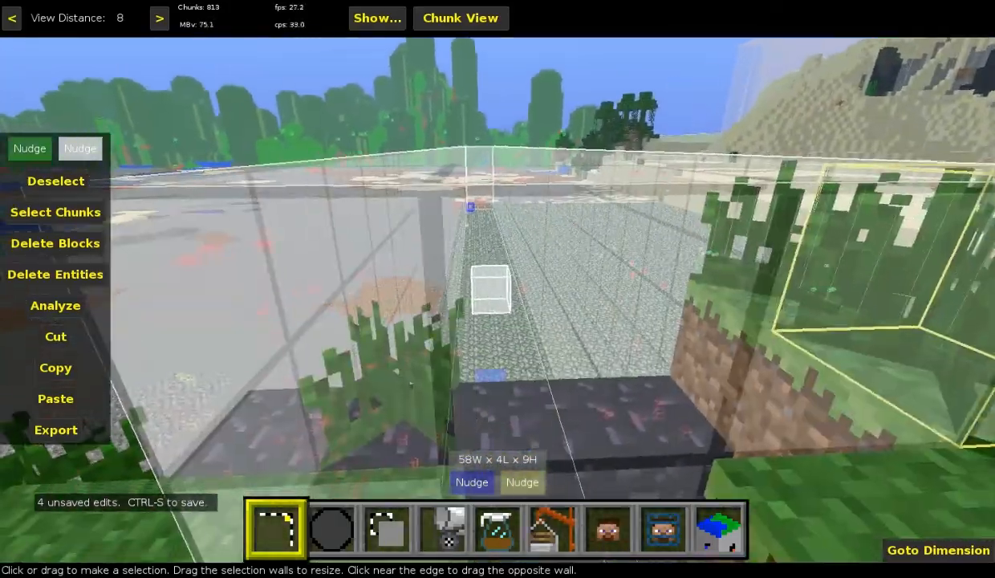
key("s")
key("a")
right_click(673, 187)
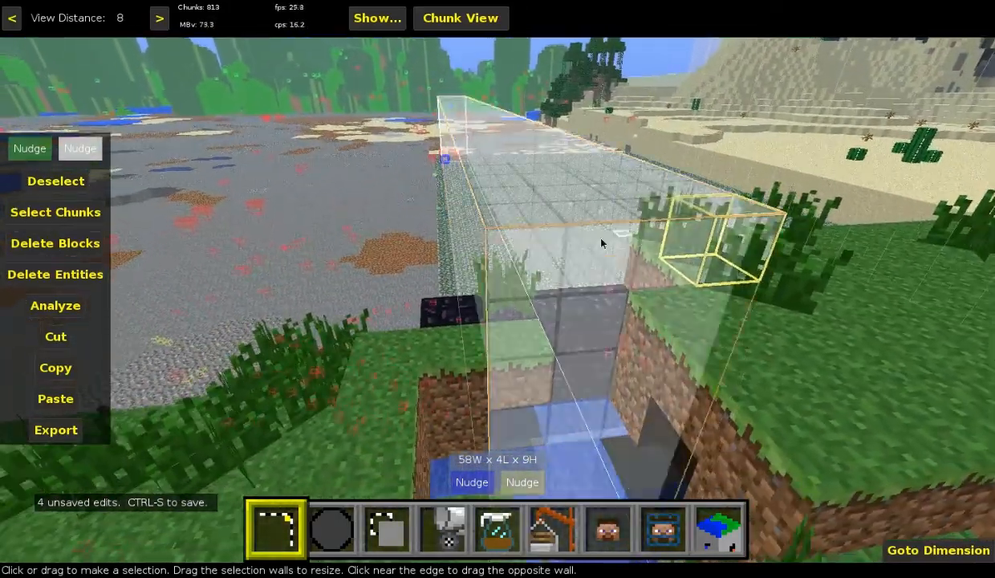
key("a")
left_click_drag(503, 259, 438, 266)
key("a")
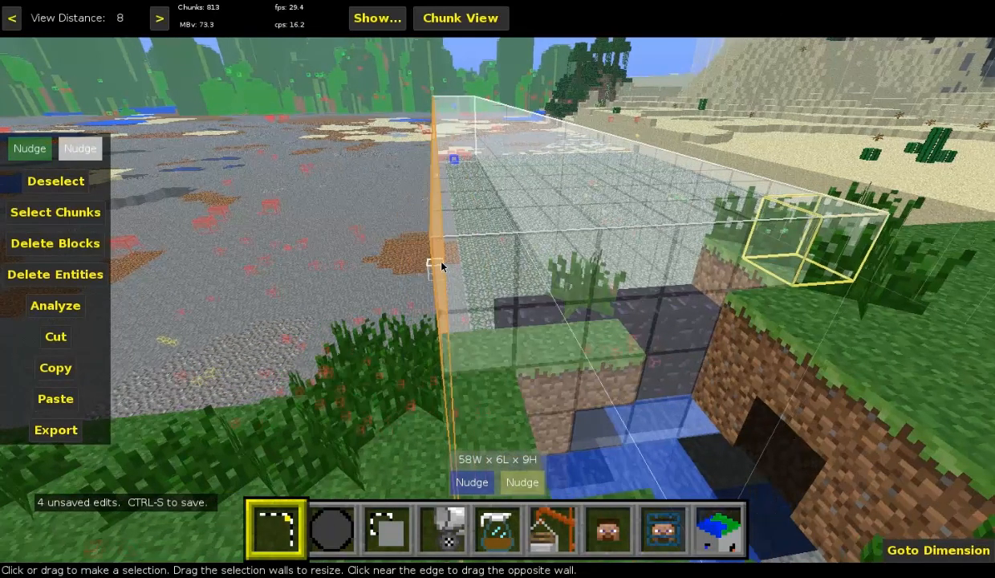
- Narrow the selection to a 58W x 1L x 9H wall by pulling in its moss stone side
key("d")
key("d")
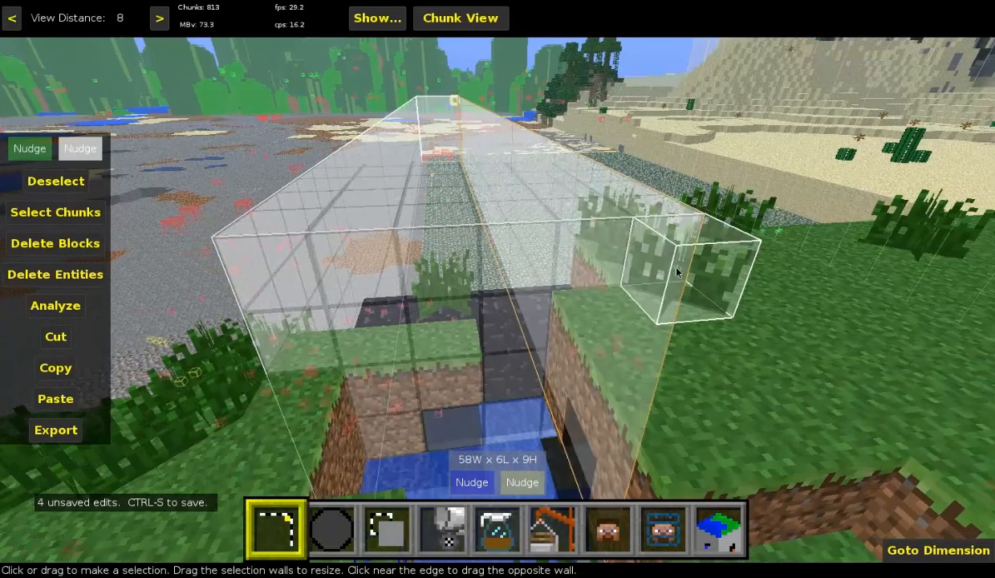
key("a")
left_click_drag(662, 276, 483, 288)
key("a")
key("a")
key("a")
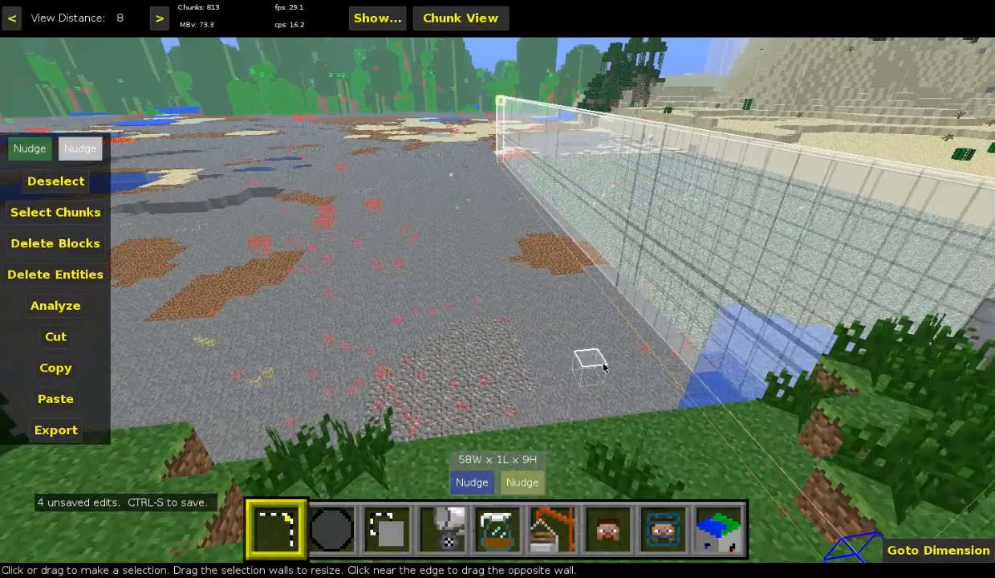
- Shorten the wall selection to 56W x 1L x 9H at its grassy cliff end
right_click_drag(603, 367, 680, 356)
key("a")
left_click_drag(518, 328, 502, 333)
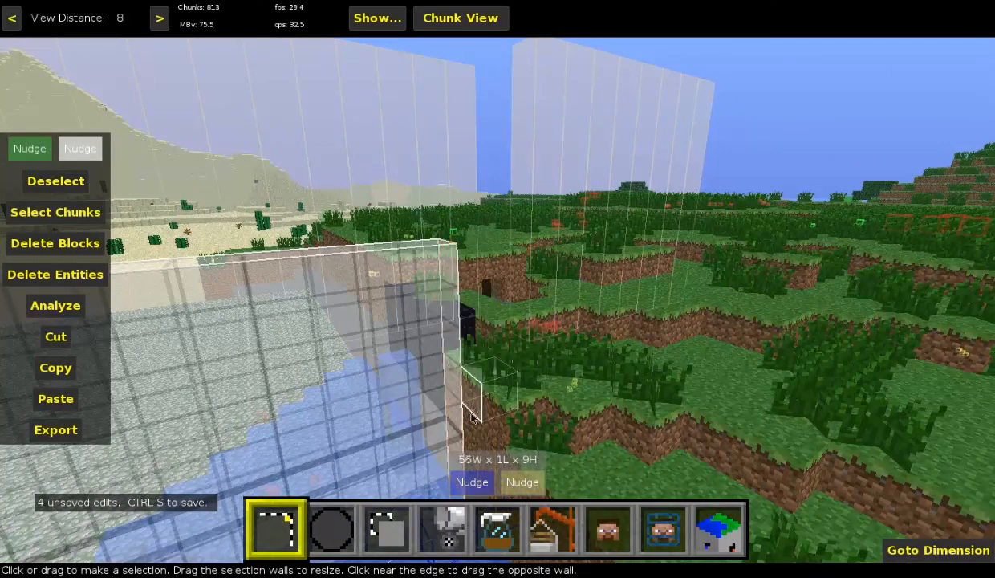
- Find the Wood Planks (5:0) block by searching "woo" and fill the 56W x 1L x 9H wall selection with it
mouse_move(472, 418)
right_mouse_down()
mouse_move(321, 449)
mouse_move(374, 489)
mouse_move(453, 474)
mouse_move(461, 465)
mouse_move(426, 420)
mouse_move(471, 417)
right_mouse_up()
key("d")
key("a")
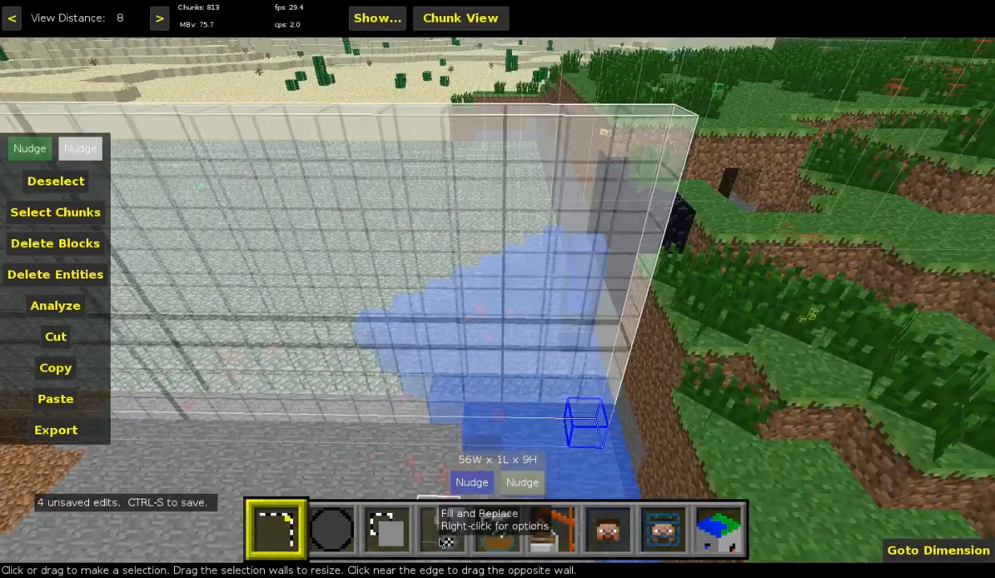
left_click(446, 538)
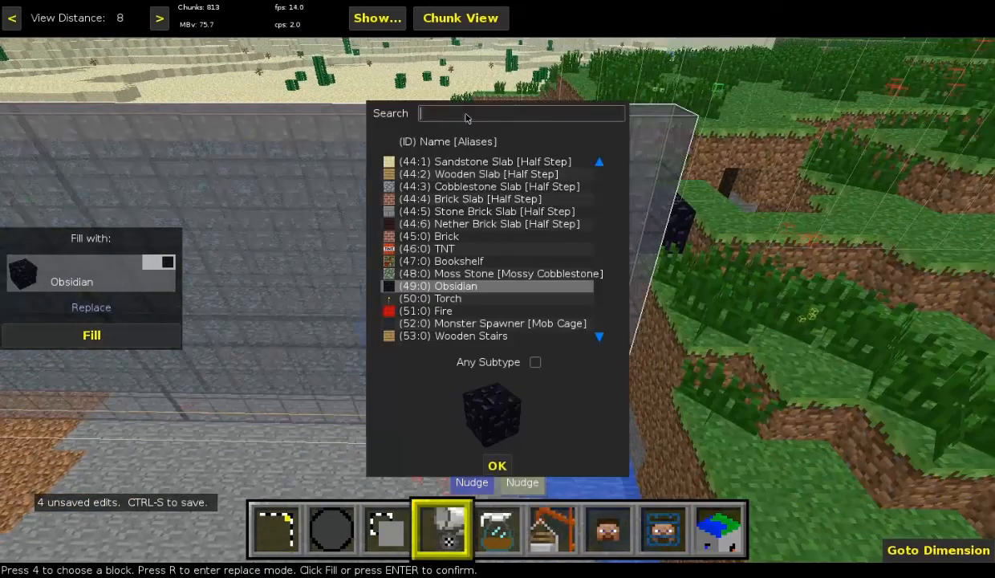
type("woo")
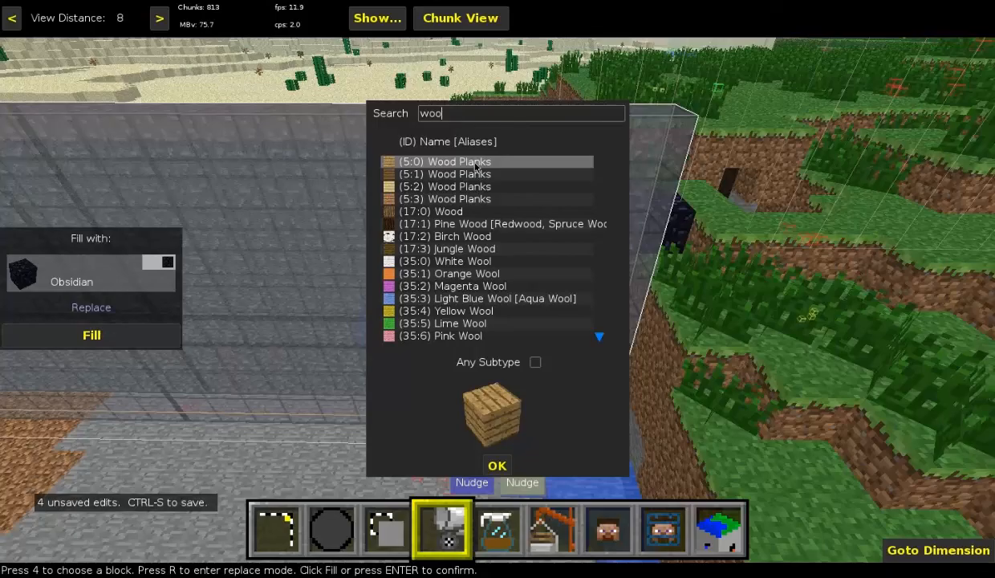
double_click(476, 164)
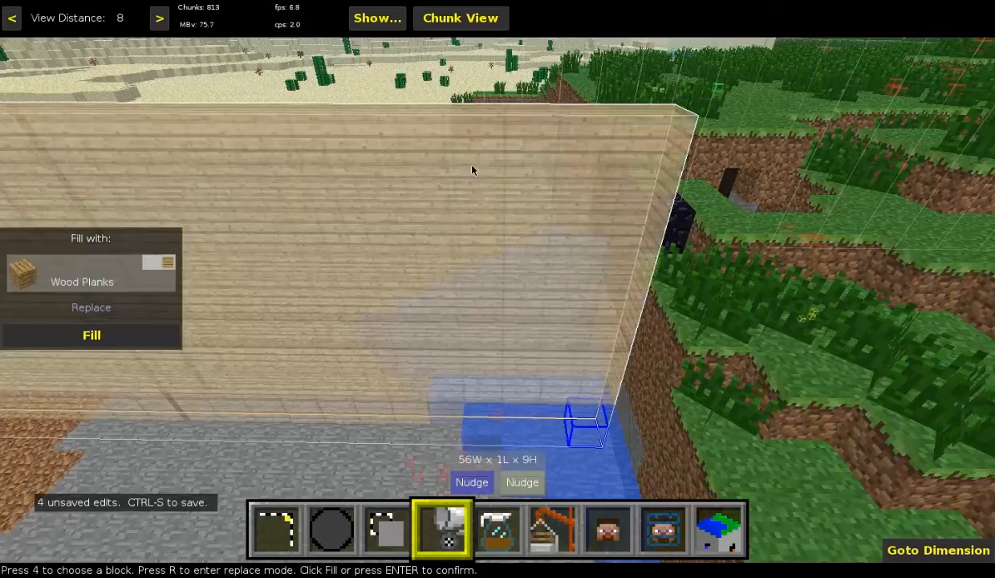
left_click(90, 345)
- Examine the wood plank wall from its far end and from the moss stone side
key("w")
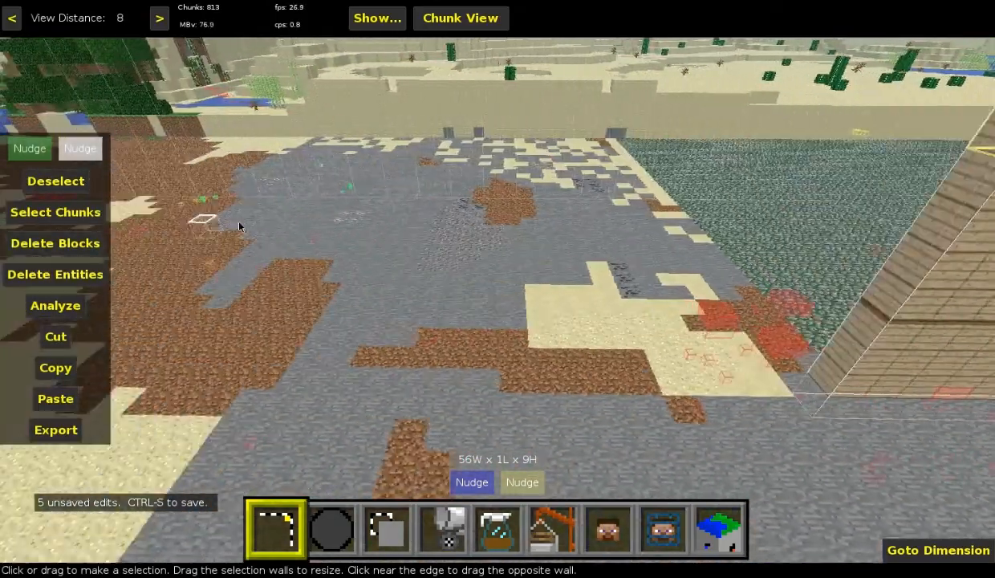
key("a")
right_click(443, 270)
key("a")
key("w")
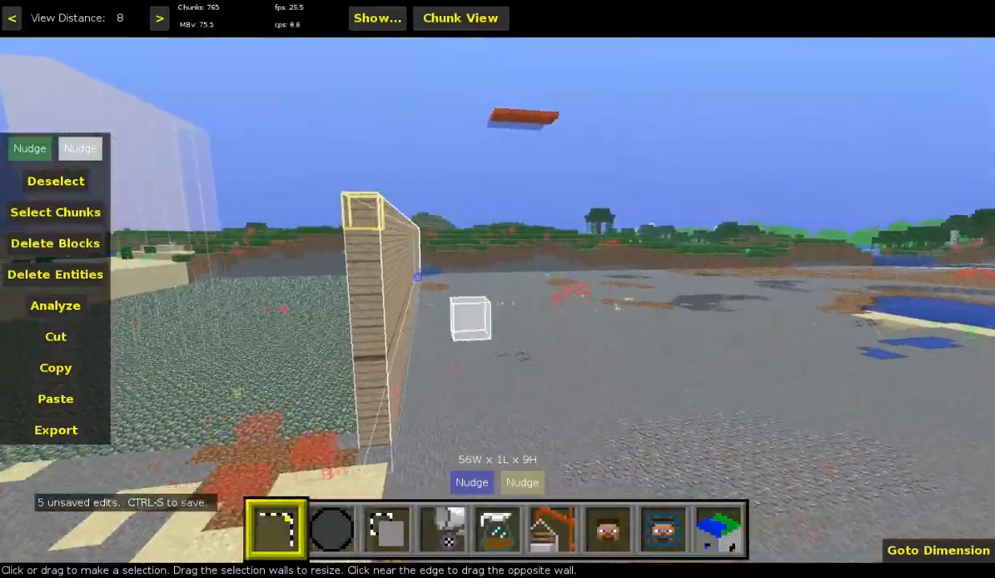
key("a")
key("w")
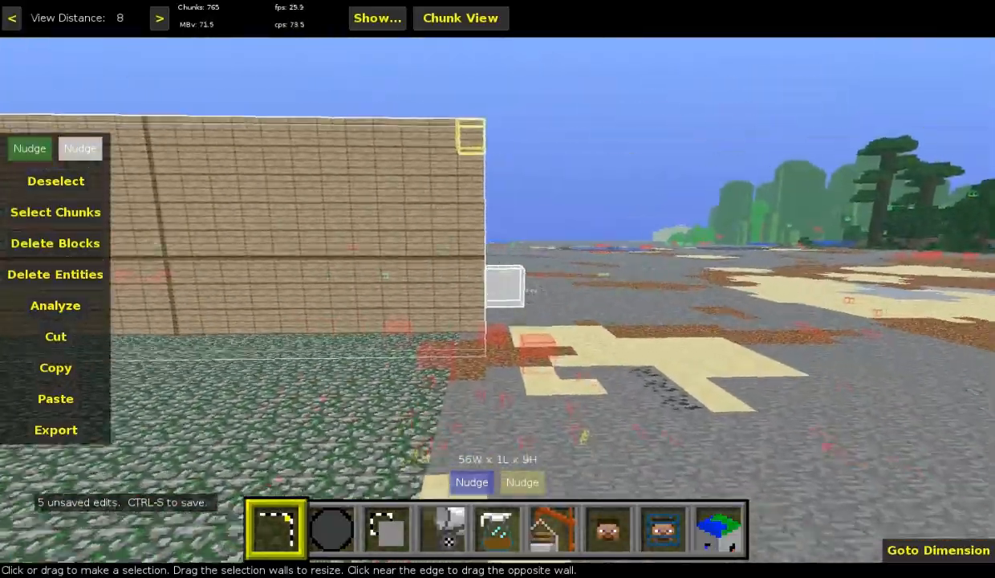
key("w")
key("a")
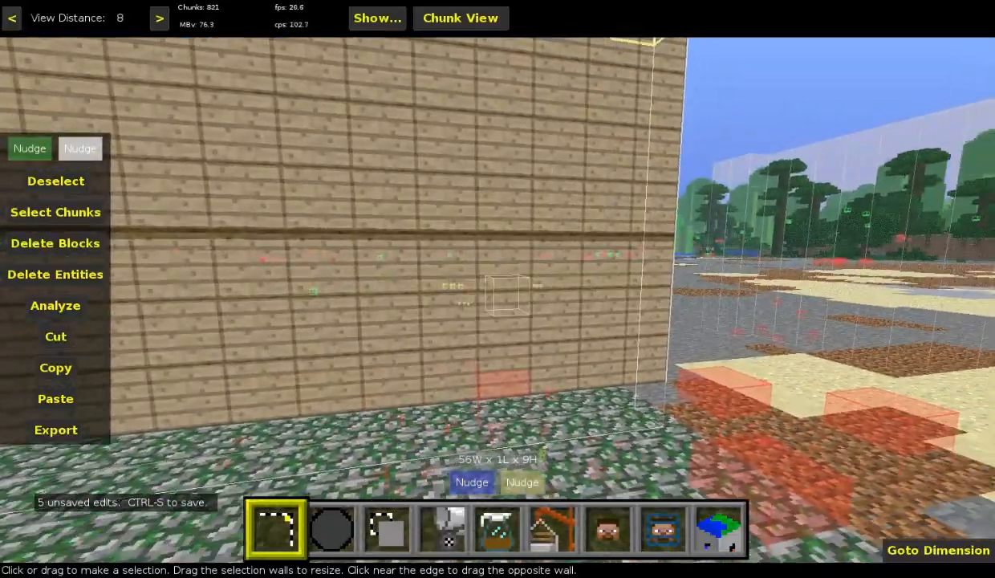
- Clear the 56W x 1L x 9H selection around the wood plank wall
key("a")
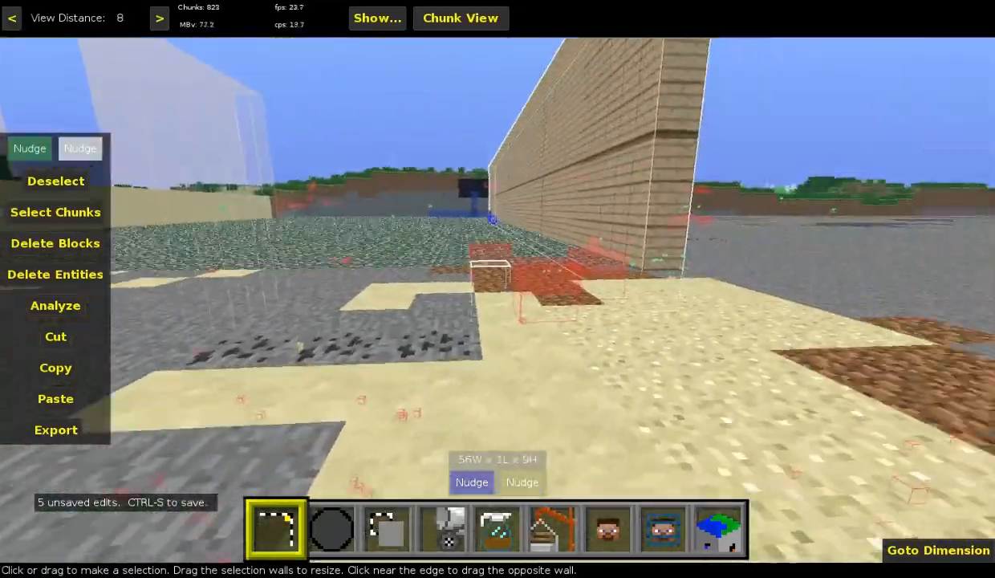
key("w")
right_click(440, 285)
left_click(64, 183)
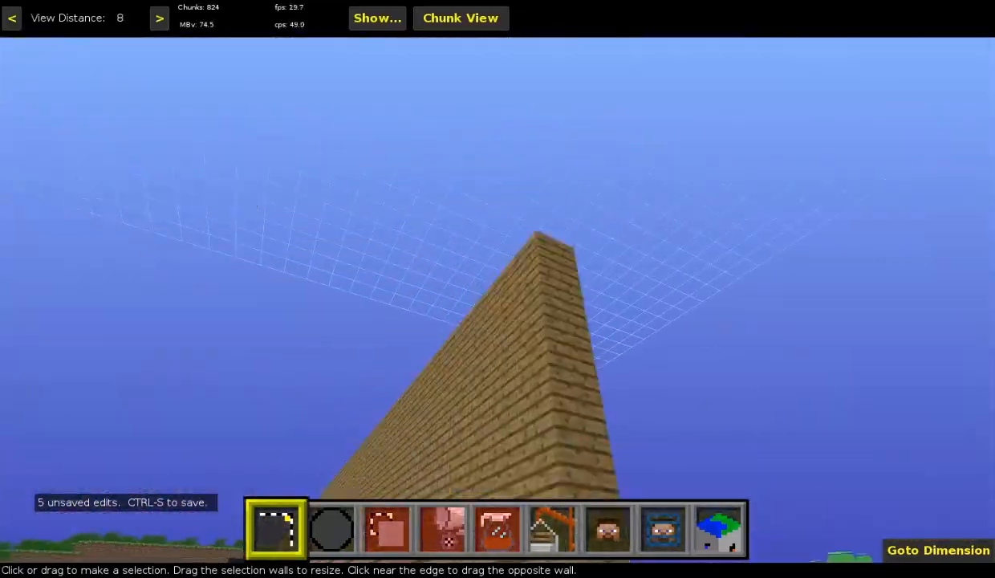
- Select a 1W x 31L x 1H strip along the moss stone floor's edge, from the plank wall's end to the sand cliff
right_click(241, 240)
key("a")
right_click(91, 280)
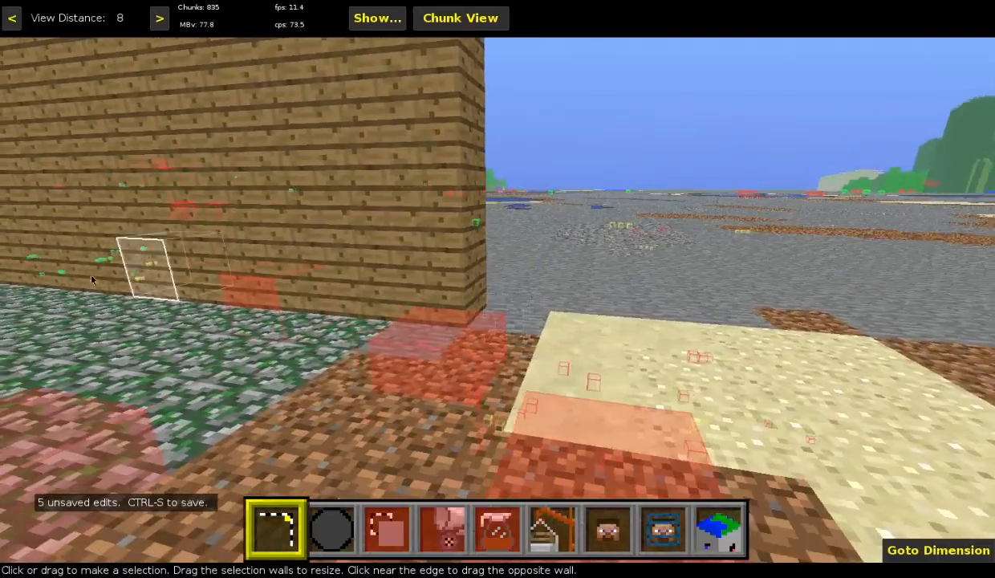
key("s")
left_click_drag(421, 343, 389, 387)
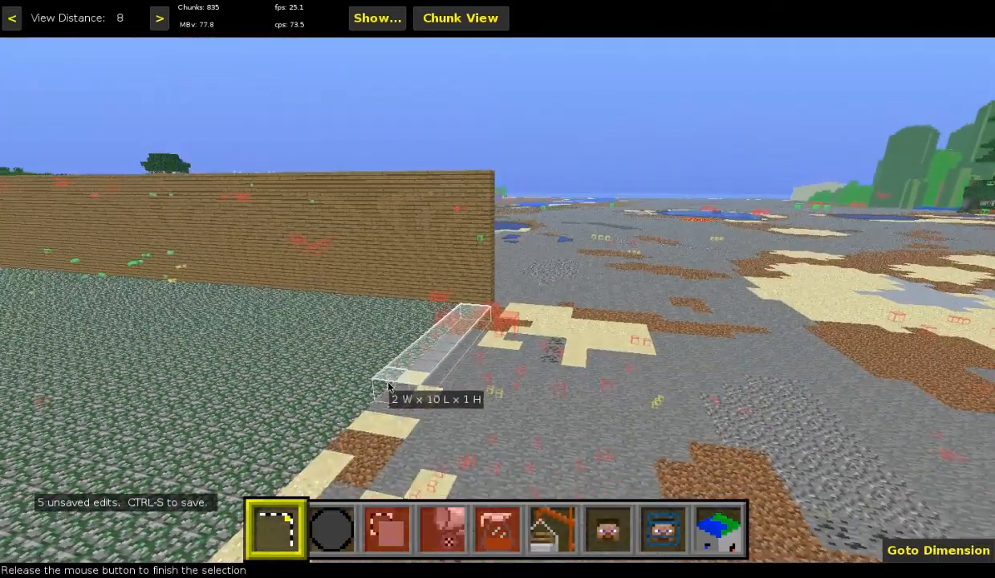
key("s")
mouse_move(338, 460)
left_mouse_down()
mouse_move(271, 505)
mouse_move(498, 289)
mouse_move(326, 453)
left_mouse_up()
key("d")
right_click(498, 289)
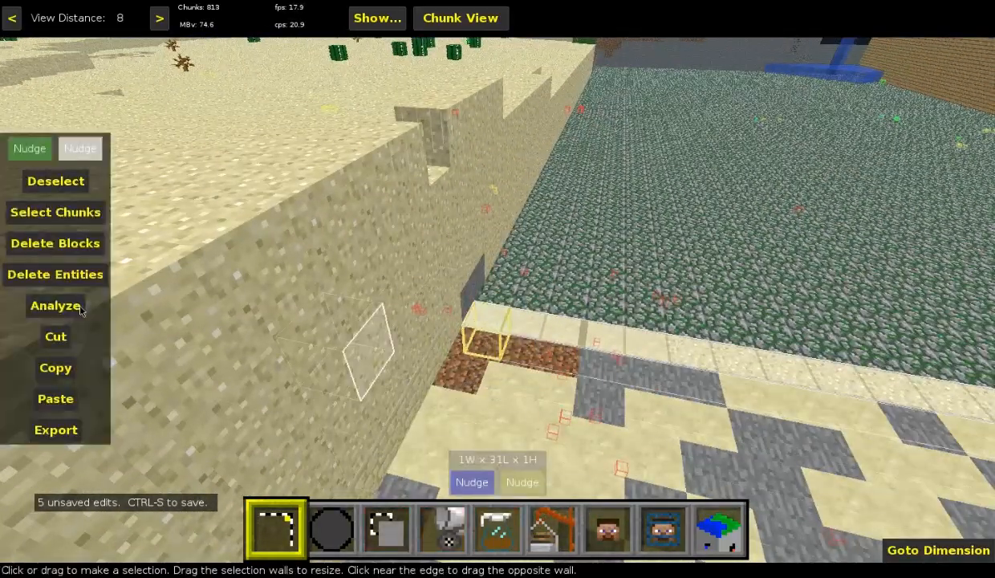
- Find the Moss Stone (48:0) block by searching "mos" and fill the 1W x 31L x 1H strip with it
left_click(451, 528)
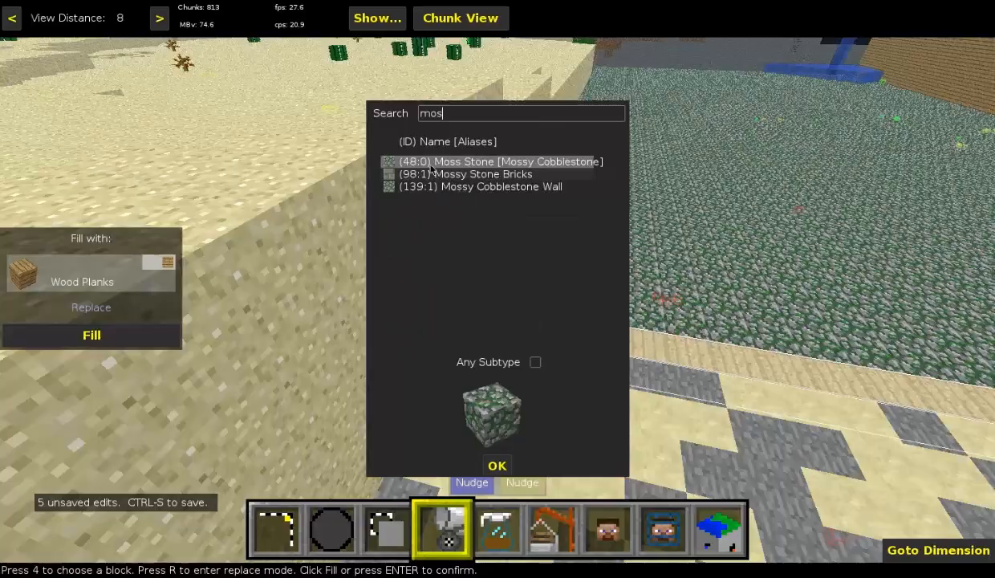
double_click(434, 163)
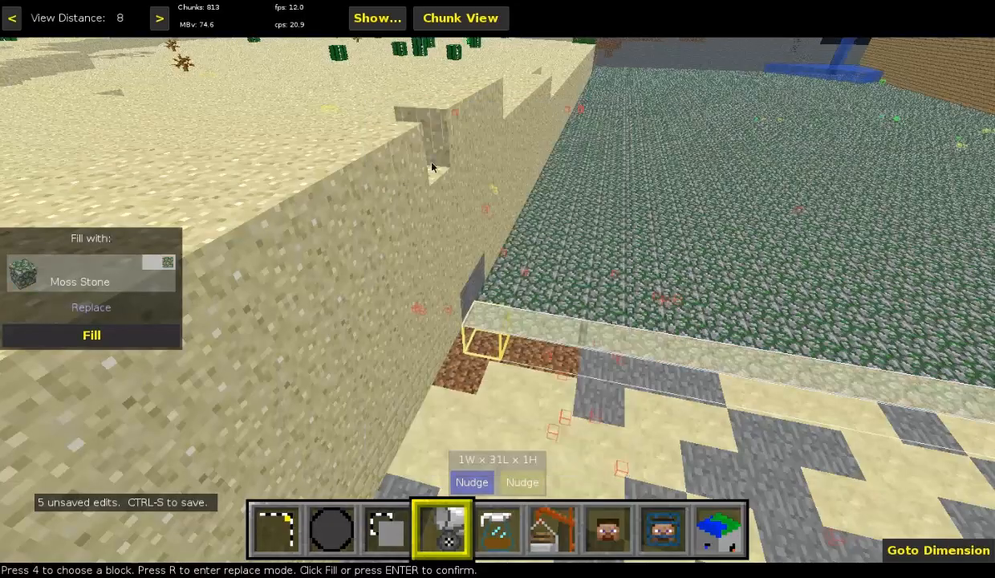
left_click(131, 336)
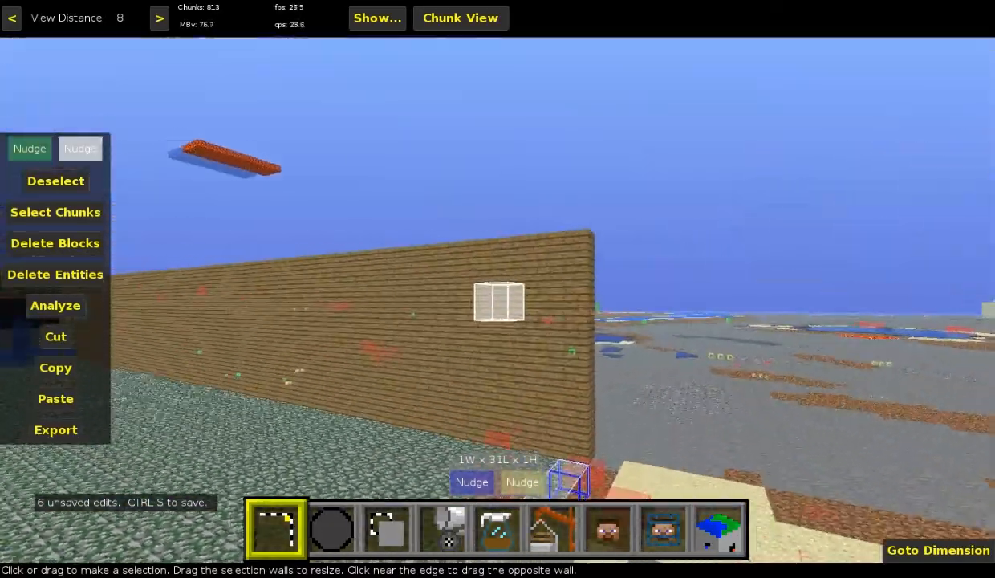
- Examine the wood plank wall, the filled moss stone edge and the surrounding terrain from both sides and from above
key("d")
key("w")
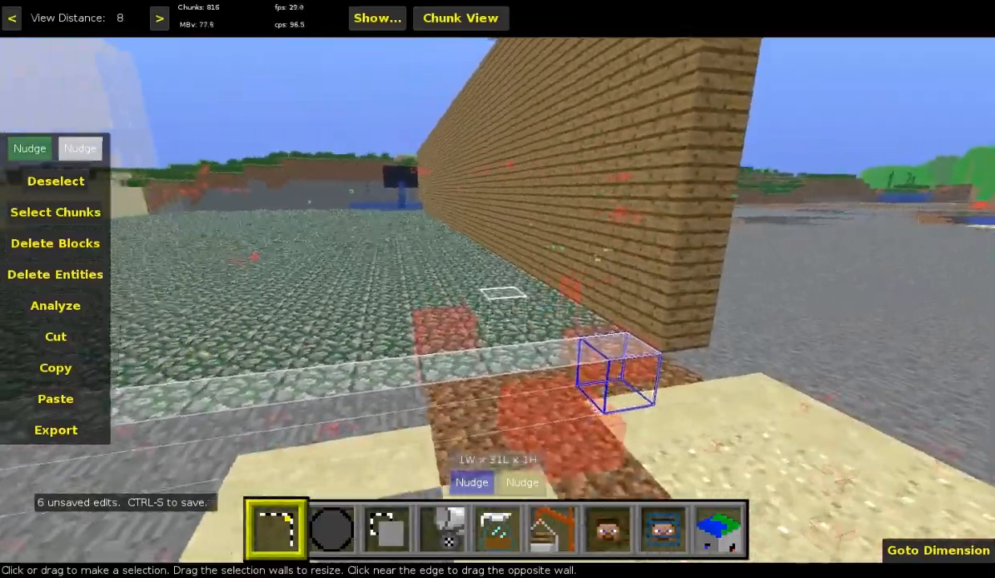
key("w")
key("d")
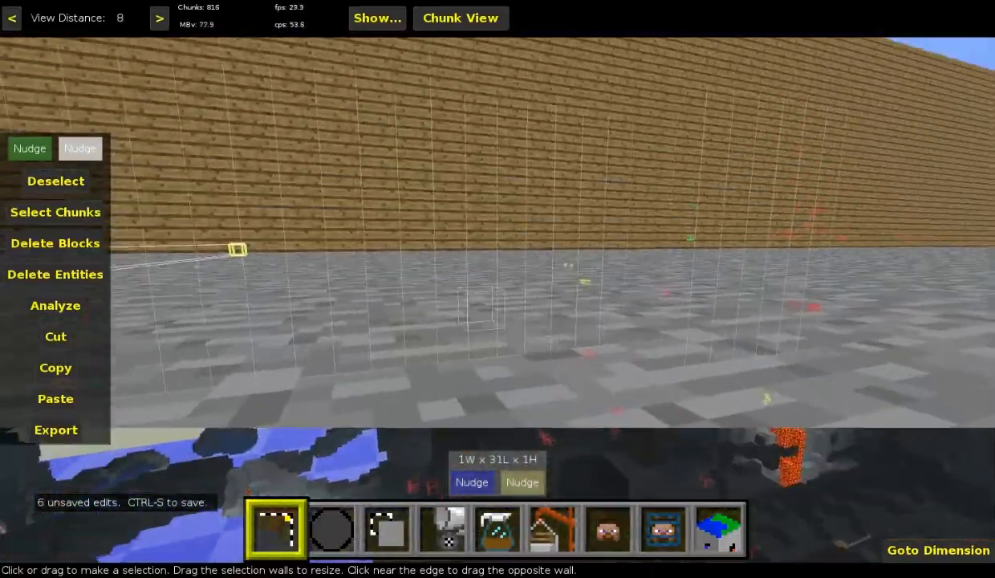
key("w")
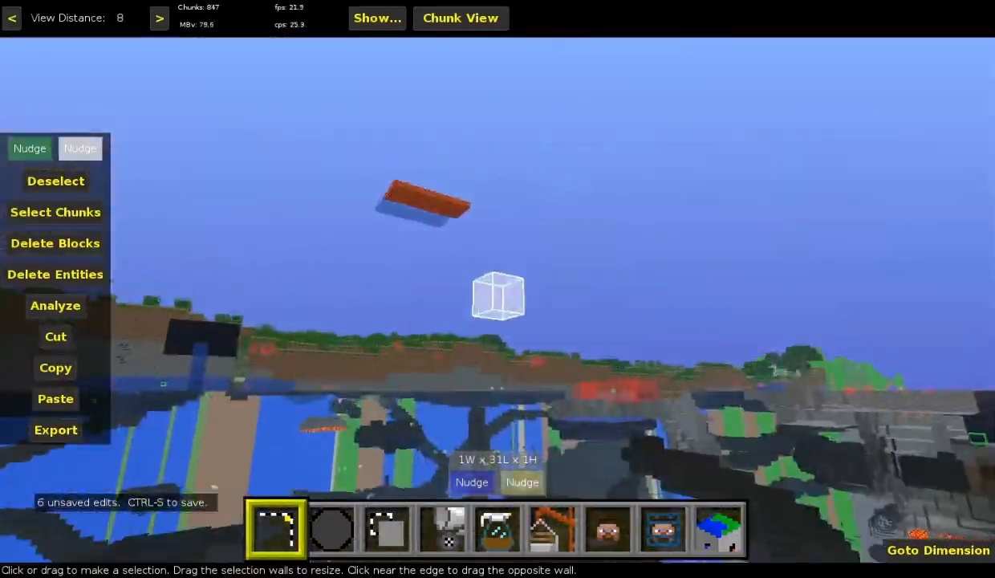
key("w")
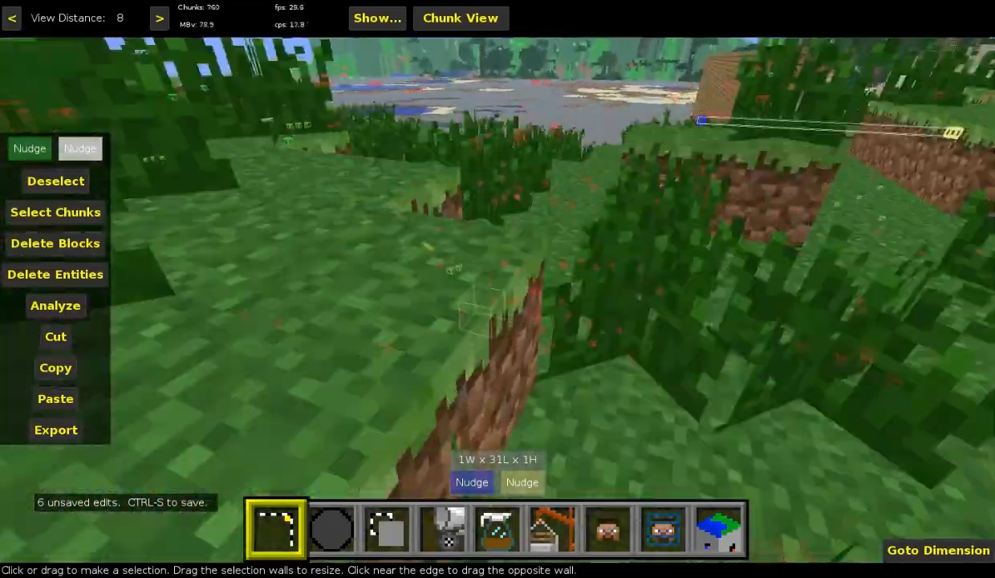
key("w")
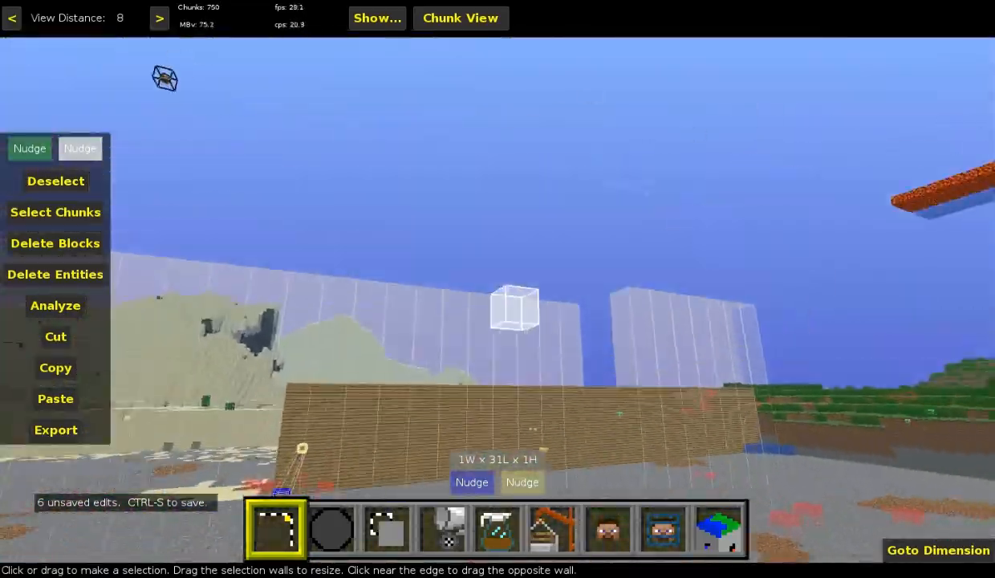
key("w")
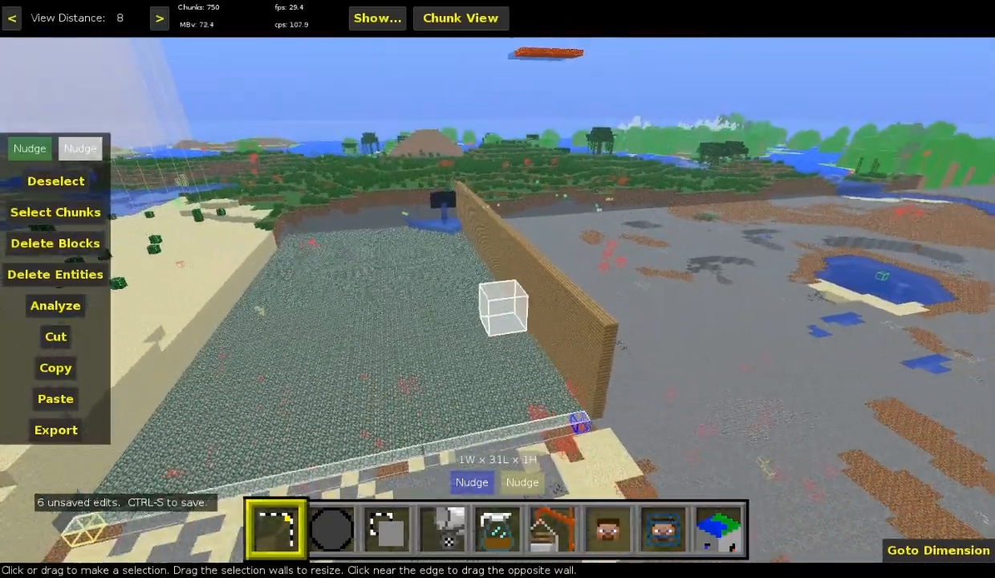
key("w")
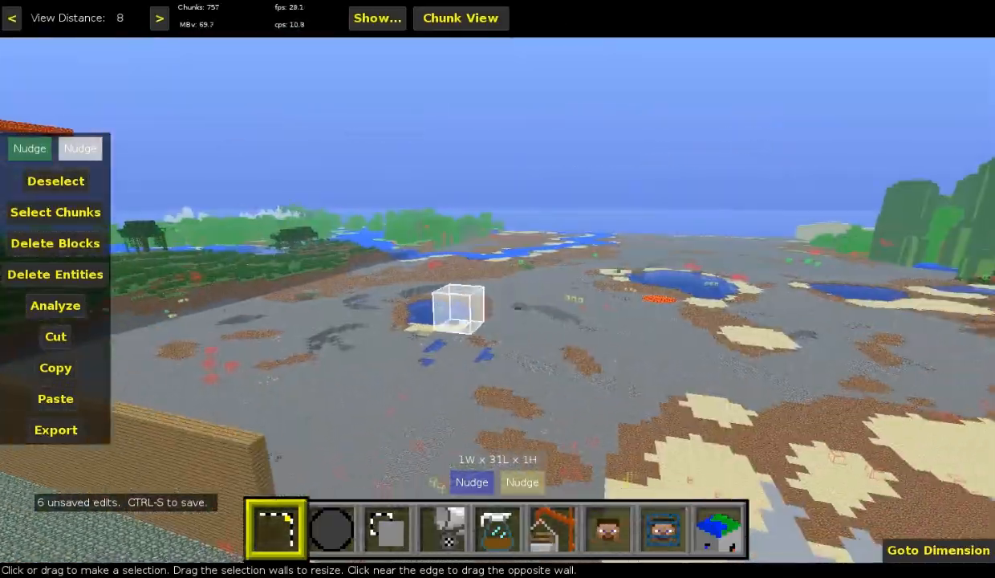
- Save the edited world
key("Escape")
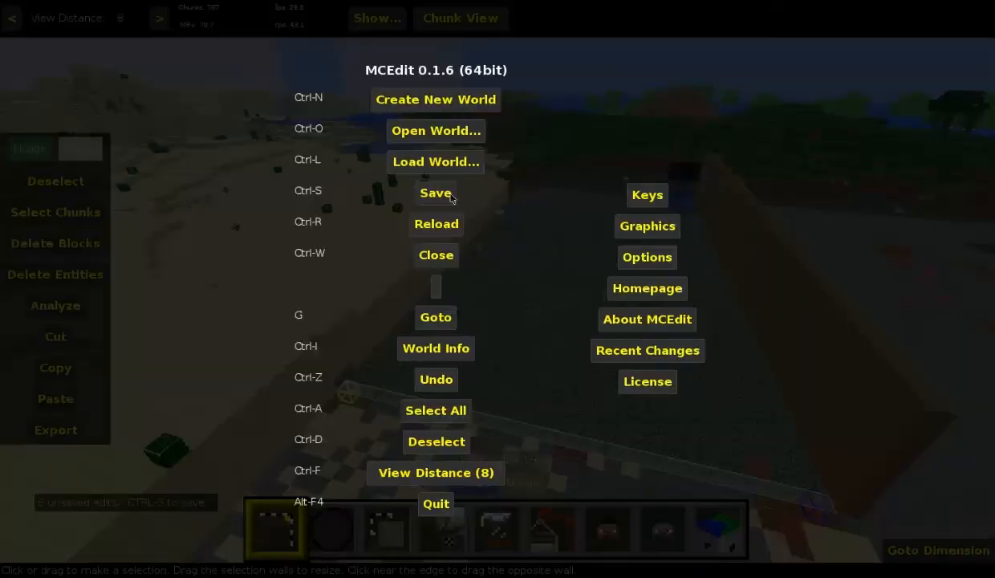